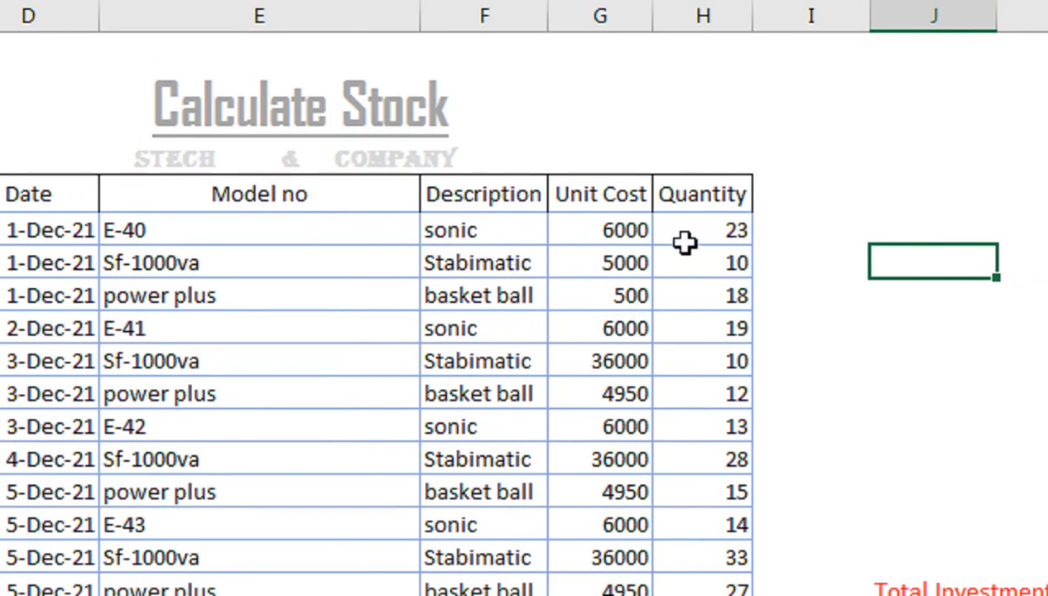
# Step: Add an "Amount" column header directly beside the Quantity header
pyautogui.click(768, 192)
pyautogui.write('Amount')
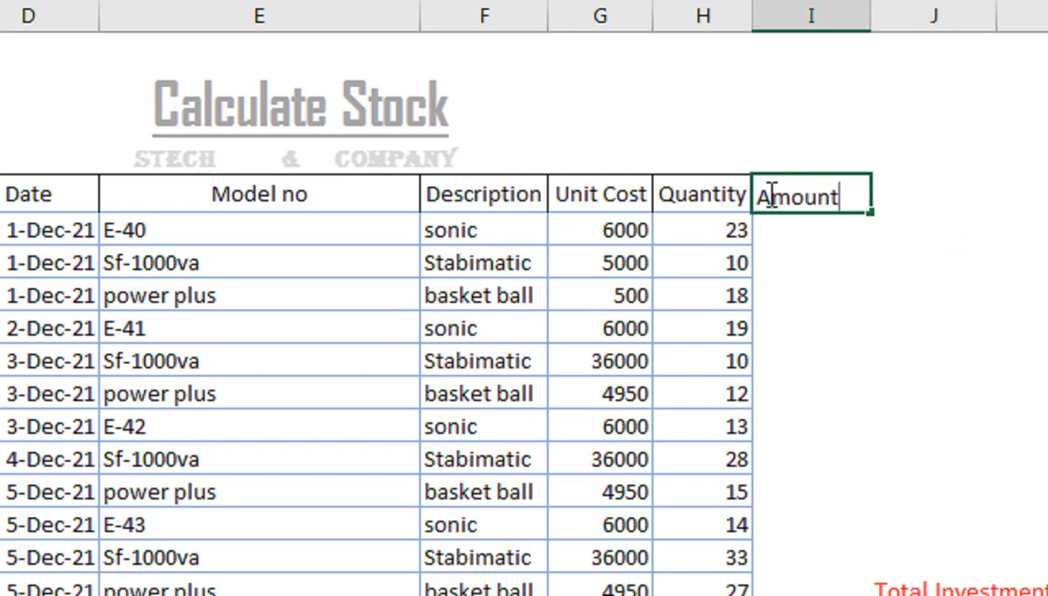
pyautogui.press('Return')
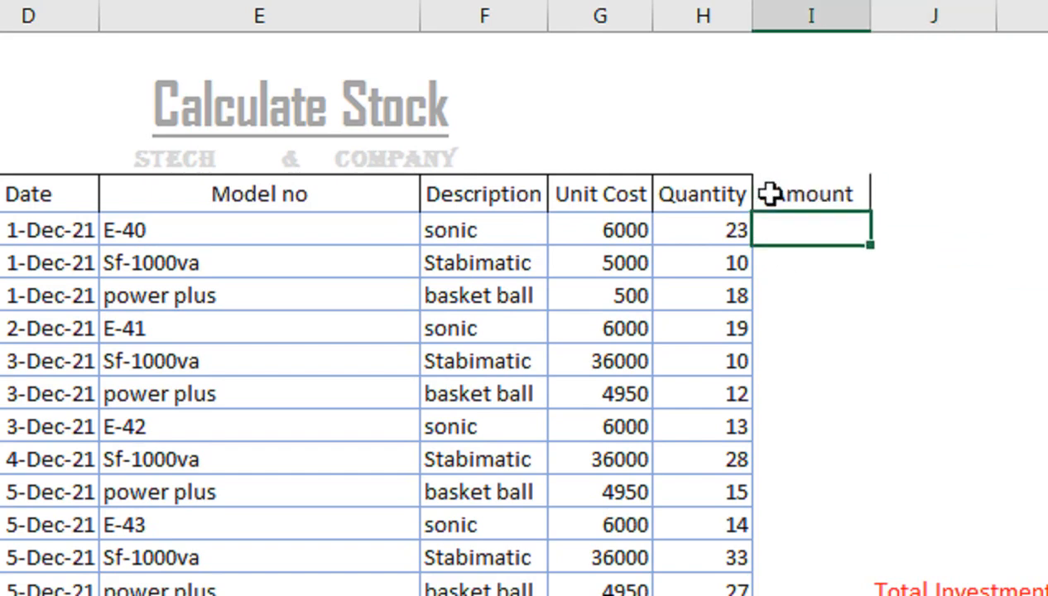
# Step: Calculate each row's Amount as Unit Cost times Quantity with =G10*H10, filled down the whole table
pyautogui.write('=')
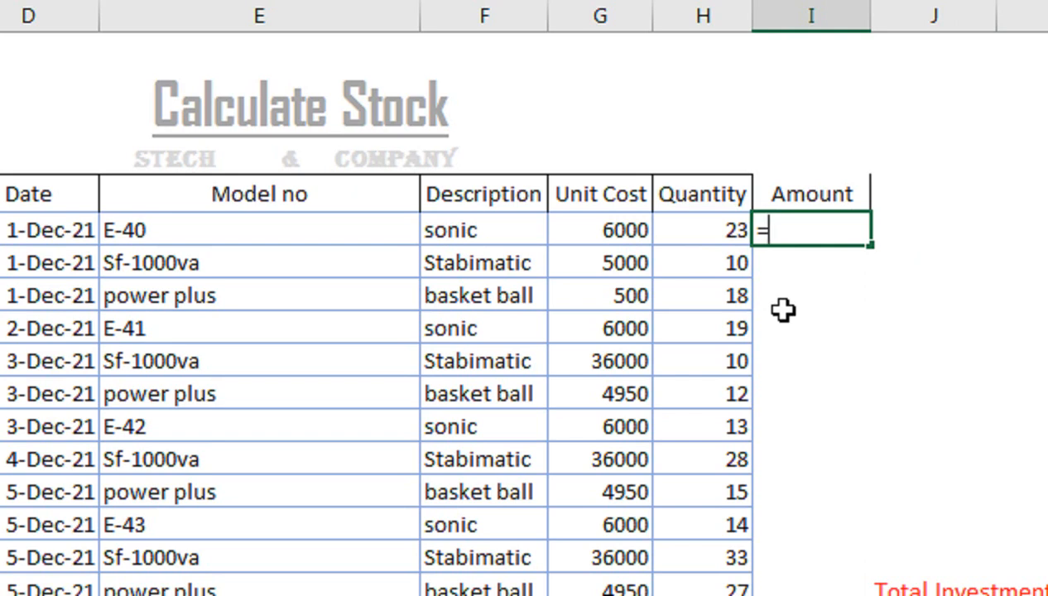
pyautogui.click(615, 227)
pyautogui.write('*')
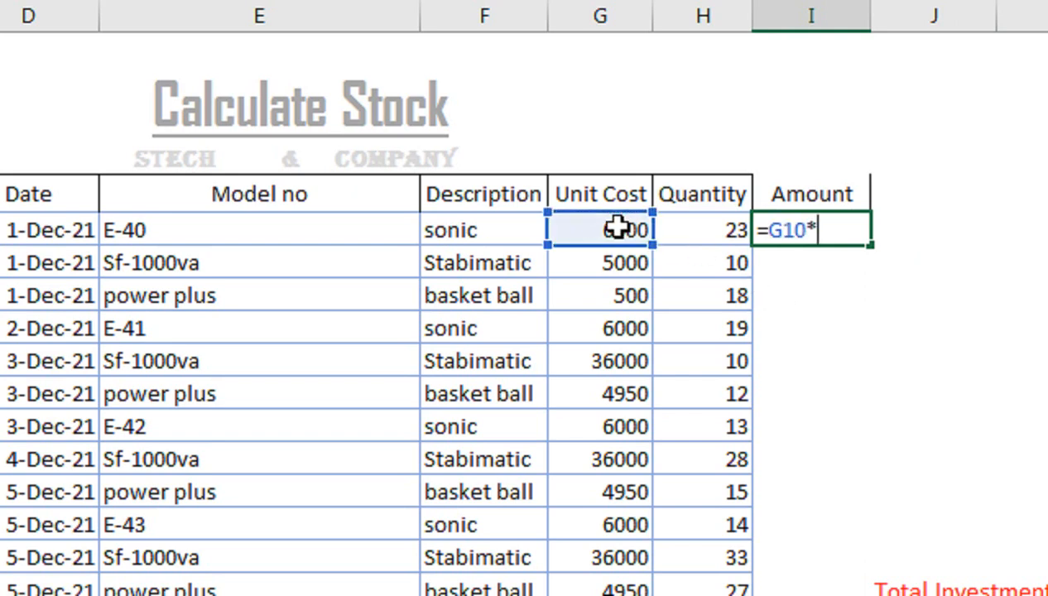
pyautogui.press('Left')
pyautogui.press('Return')
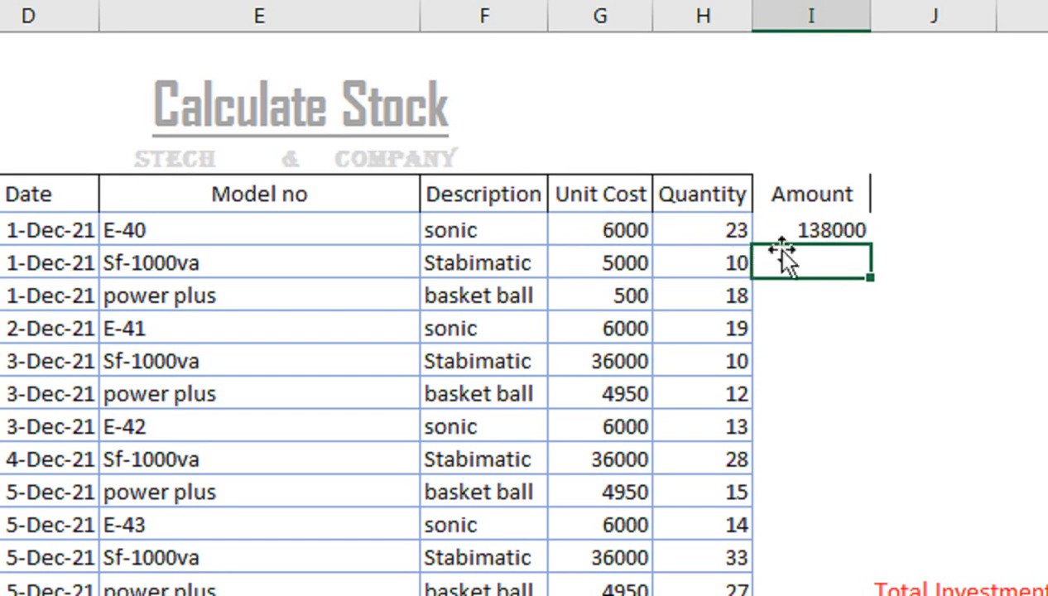
pyautogui.click(815, 230)
pyautogui.hscroll(2, 815, 230)
pyautogui.doubleClick(847, 244)
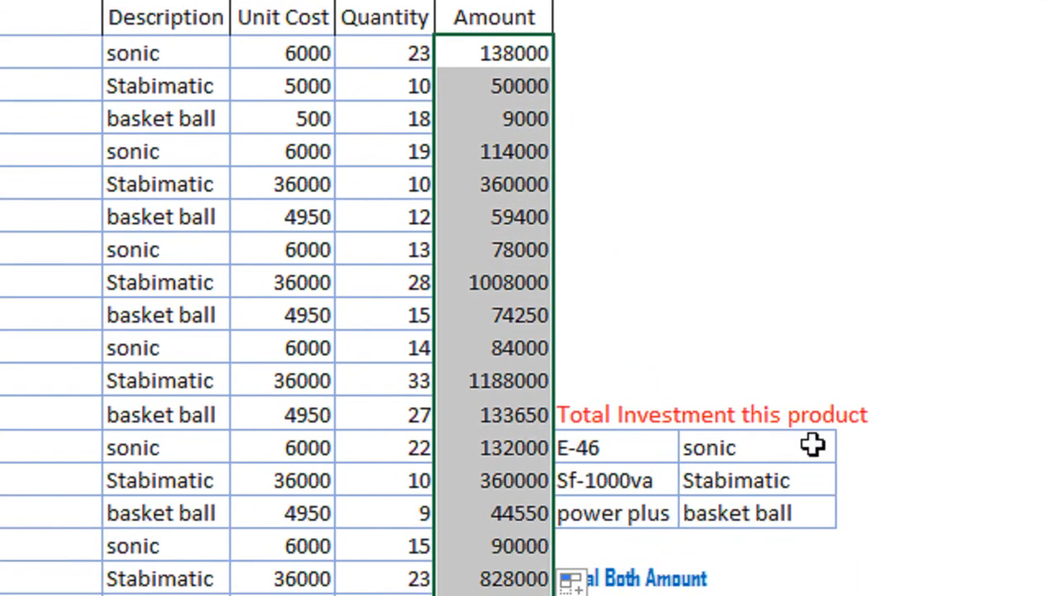
# Step: Start a SUMIF formula beside sonic in the Total Investment table, with range F10:F30 and criteria K22
pyautogui.click(1003, 562)
pyautogui.click(750, 441)
pyautogui.click(807, 447)
pyautogui.write('=sumif')
pyautogui.press('Tab')
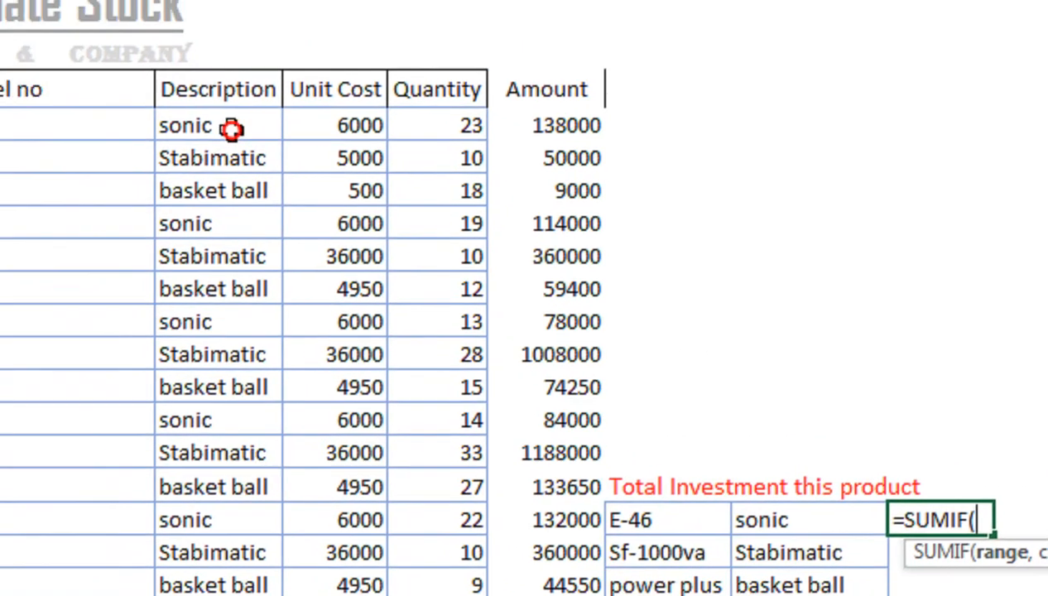
pyautogui.click(92, 55)
pyautogui.hotkey('ctrl', 'shift', 'Down')
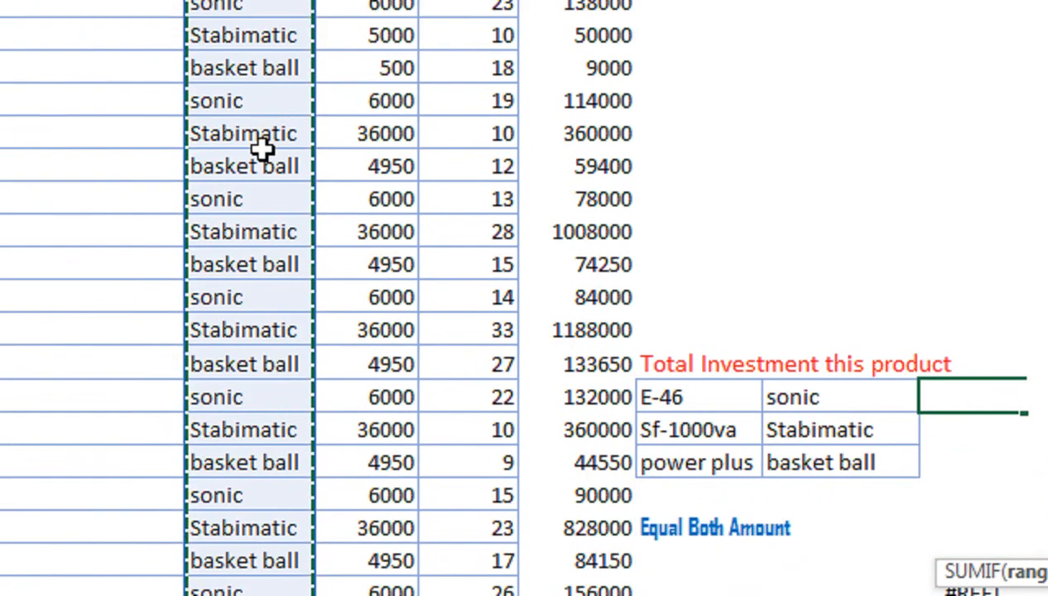
pyautogui.write(',')
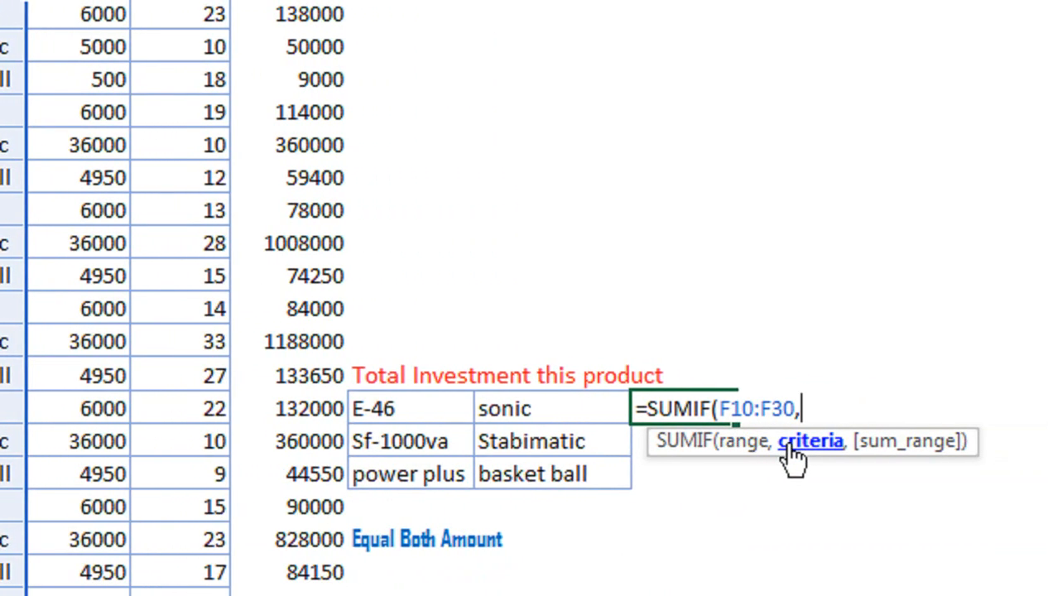
pyautogui.click(616, 438)
pyautogui.click(612, 411)
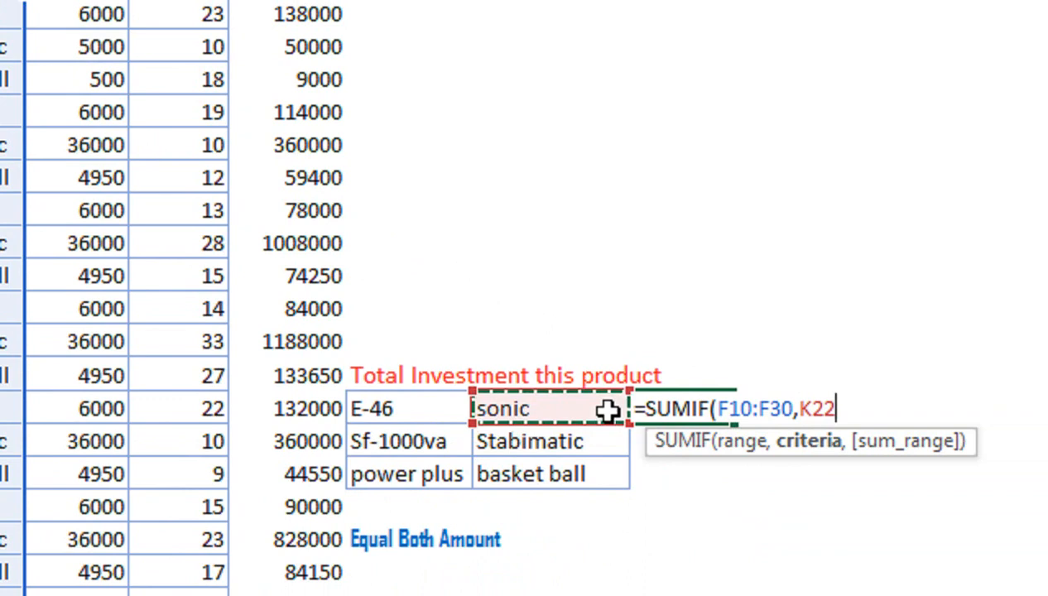
# Step: Complete the sonic SUMIF formula with the Amount values I10:I30 as the sum range
pyautogui.write(',')
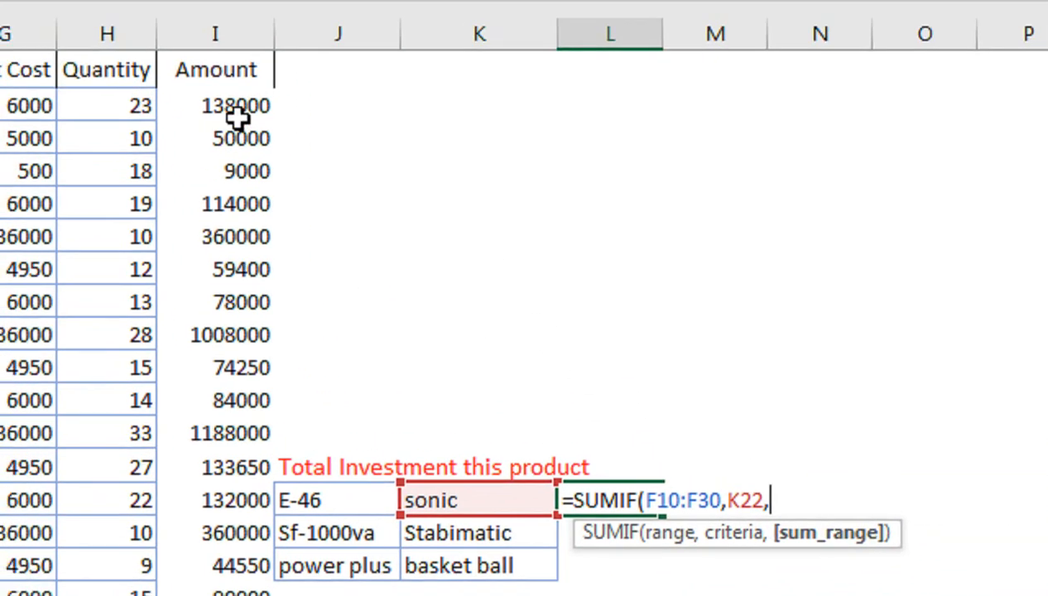
pyautogui.click(178, 18)
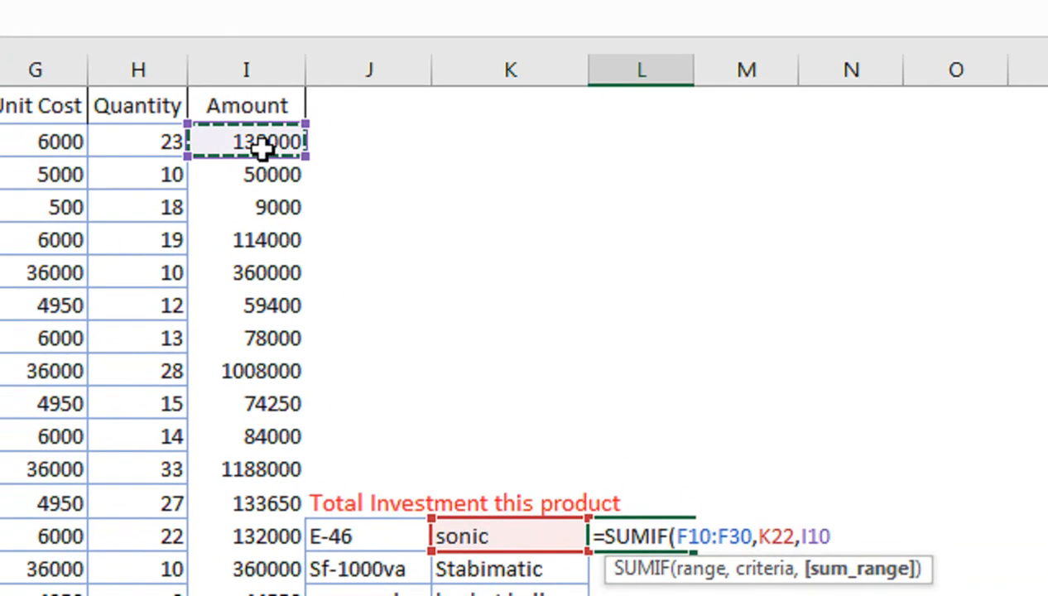
pyautogui.hotkey('shift', 'Down')
pyautogui.hotkey('shift', 'Down')
pyautogui.hotkey('shift', 'Down')
pyautogui.hotkey('shift', 'Down')
pyautogui.hotkey('shift', 'Down')
pyautogui.hotkey('shift', 'Down')
pyautogui.hotkey('shift', 'Down')
pyautogui.hotkey('shift', 'Down')
pyautogui.hotkey('shift', 'Down')
pyautogui.hotkey('shift', 'Down')
pyautogui.hotkey('shift', 'Down')
pyautogui.hotkey('shift', 'Down')
pyautogui.hotkey('shift', 'Down')
pyautogui.hotkey('shift', 'Down')
pyautogui.hotkey('shift', 'Down')
pyautogui.hotkey('shift', 'Down')
pyautogui.hotkey('shift', 'Down')
pyautogui.hotkey('shift', 'Down')
pyautogui.hotkey('shift', 'Down')
pyautogui.hotkey('shift', 'Down')
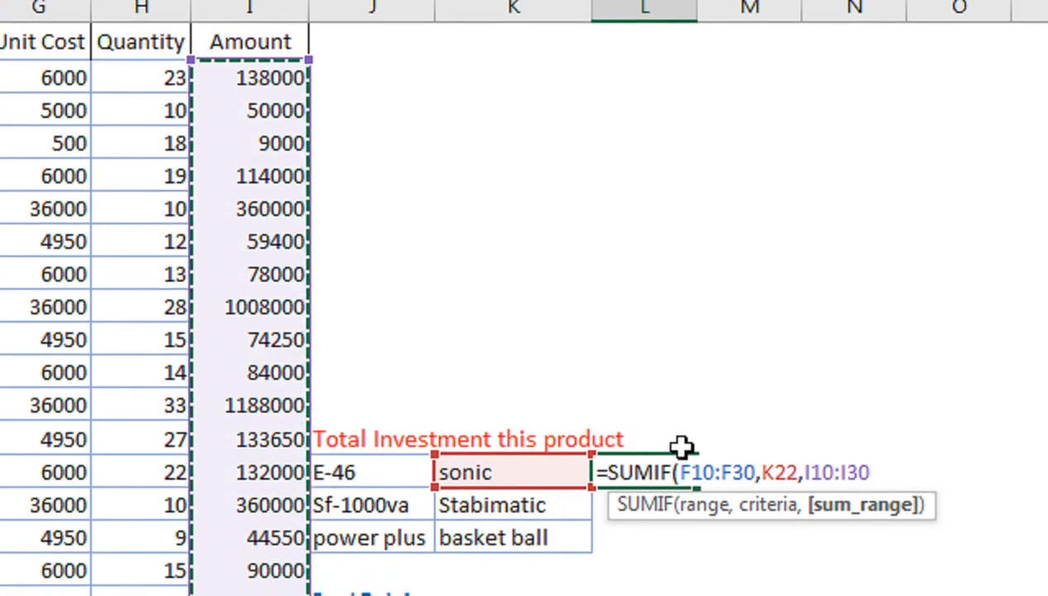
pyautogui.write(')')
pyautogui.press('Return')
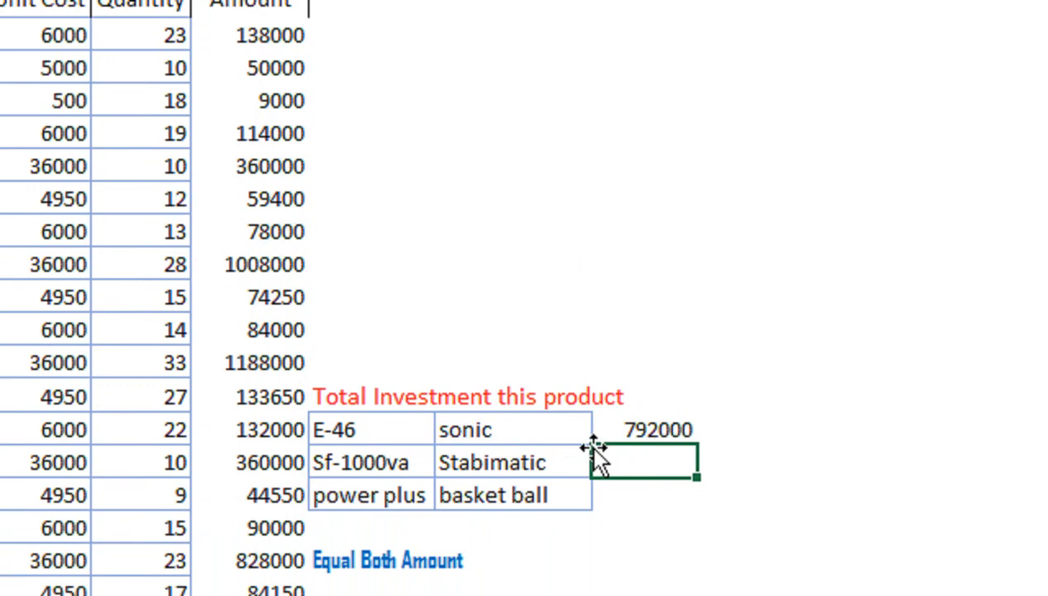
# Step: Make the F10:F30 and I10:I30 ranges absolute in the sonic SUMIF formula
pyautogui.doubleClick(651, 430)
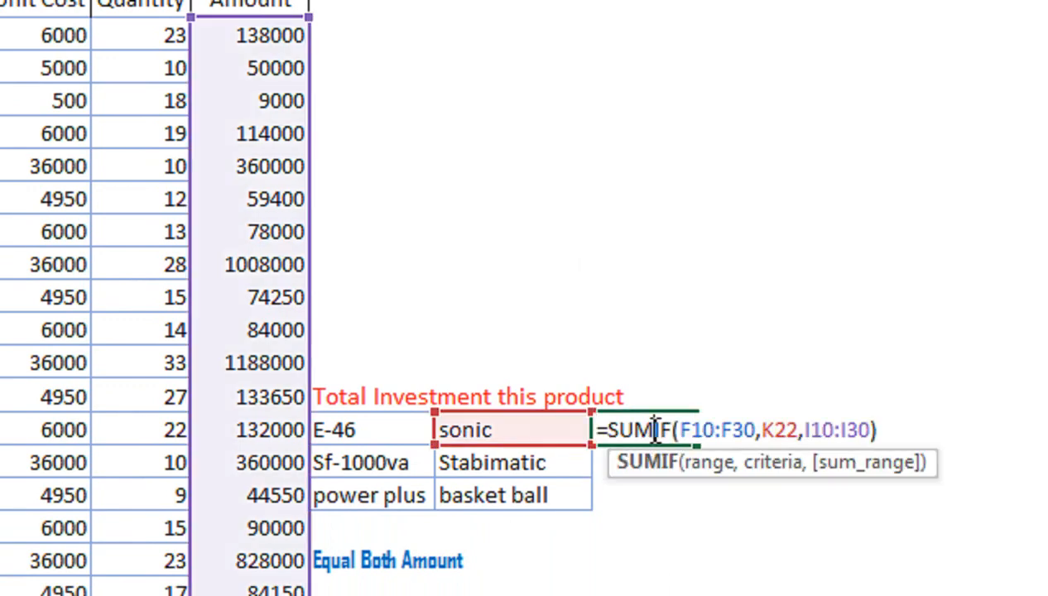
pyautogui.click(760, 377)
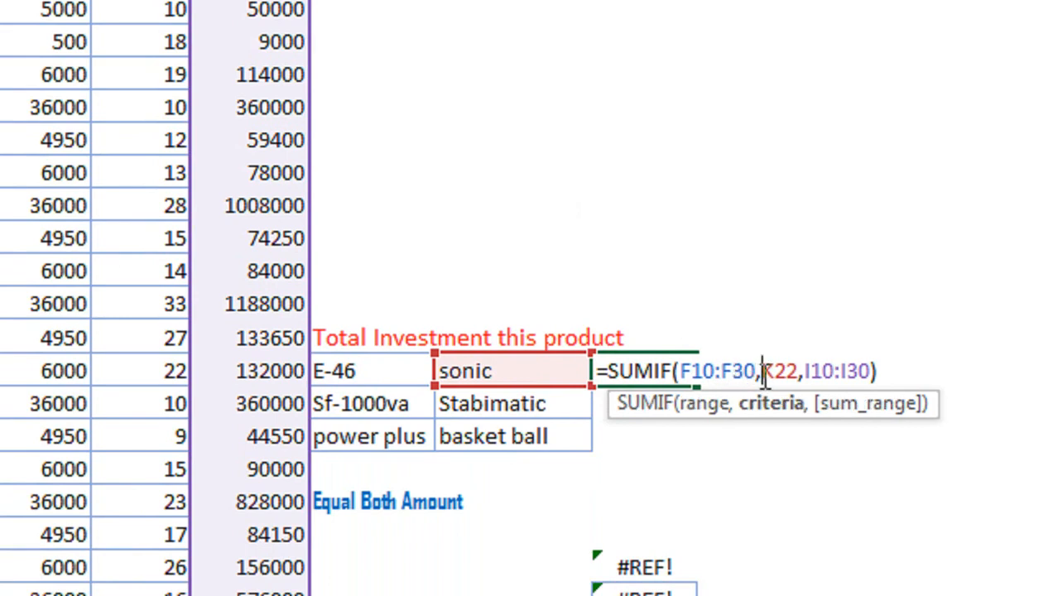
pyautogui.moveTo(756, 371); pyautogui.dragTo(684, 377)
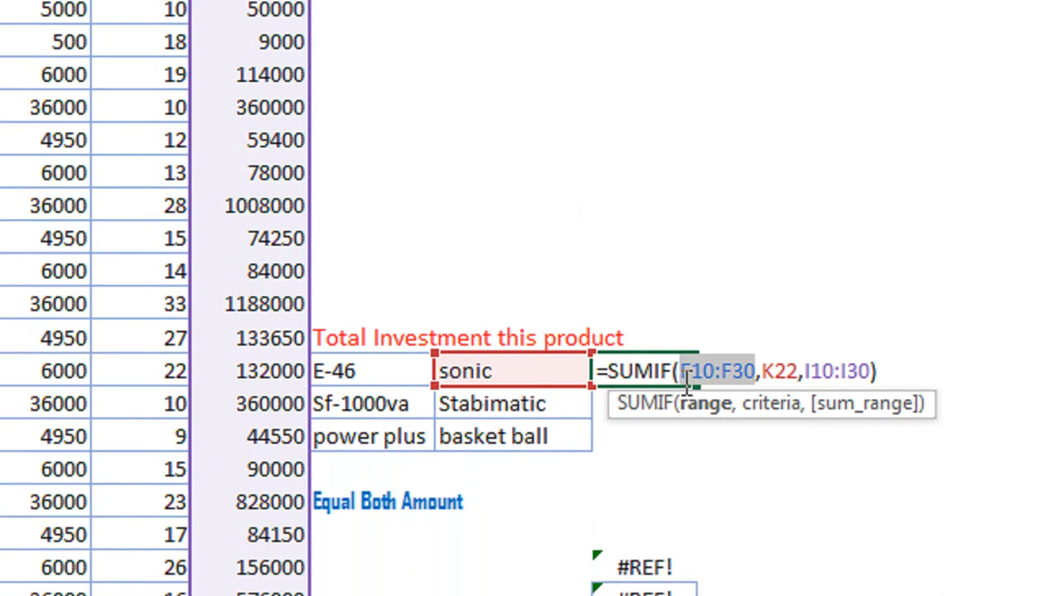
pyautogui.press('F4')
pyautogui.moveTo(870, 371); pyautogui.dragTo(820, 377)
pyautogui.moveTo(744, 379); pyautogui.dragTo(725, 383)
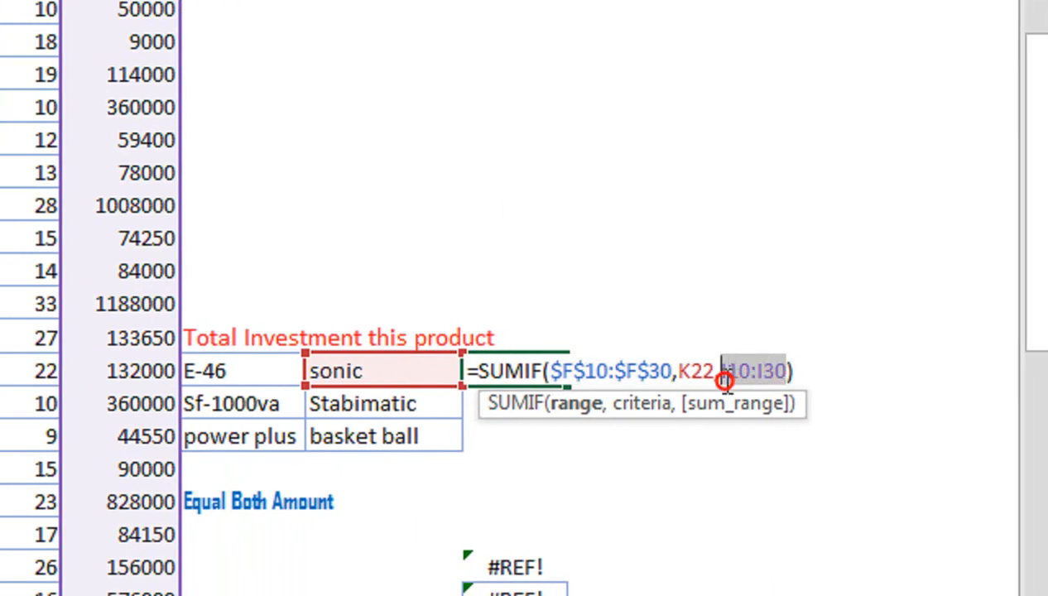
pyautogui.press('Return')
# Step: Fill the sonic SUMIF formula down to the Stabimatic and basket ball rows
pyautogui.click(571, 369)
pyautogui.click(563, 372)
pyautogui.moveTo(570, 383); pyautogui.dragTo(564, 446)
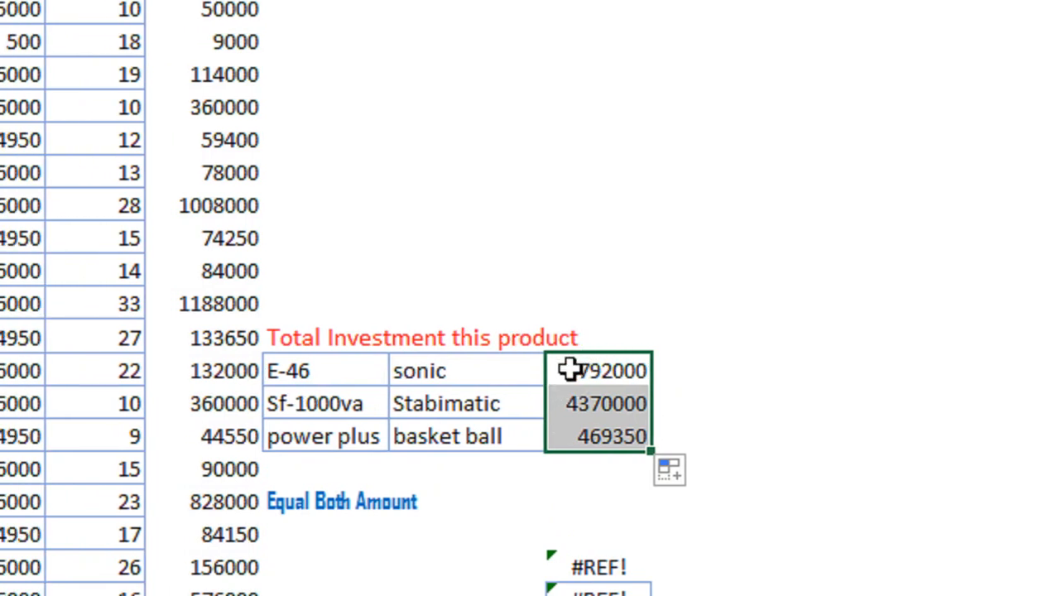
# Step: Clear the three product totals and delete the whole Amount column
pyautogui.press('Delete')
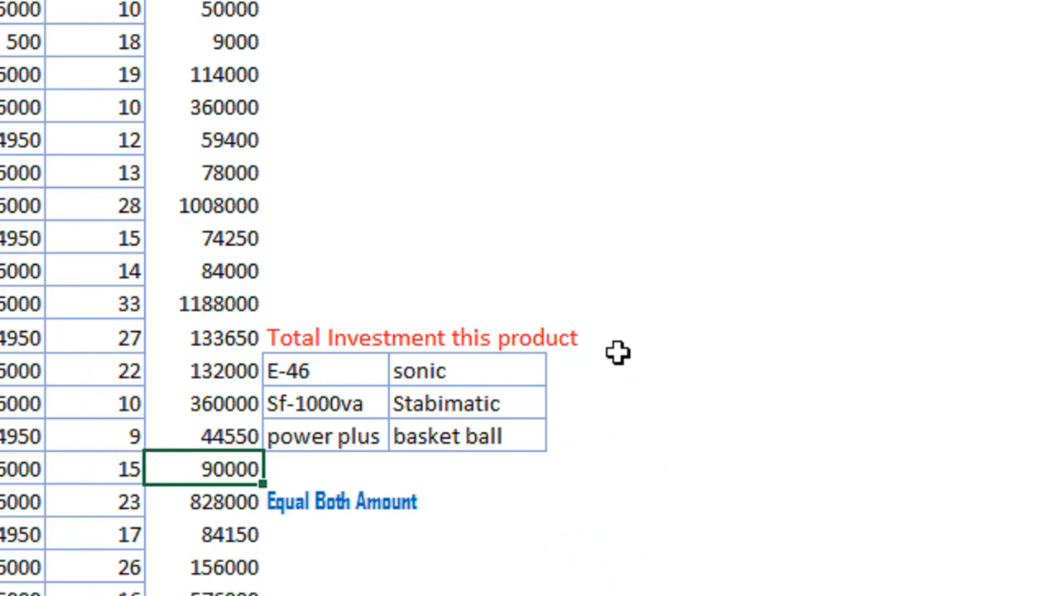
pyautogui.moveTo(439, 150); pyautogui.dragTo(366, 151)
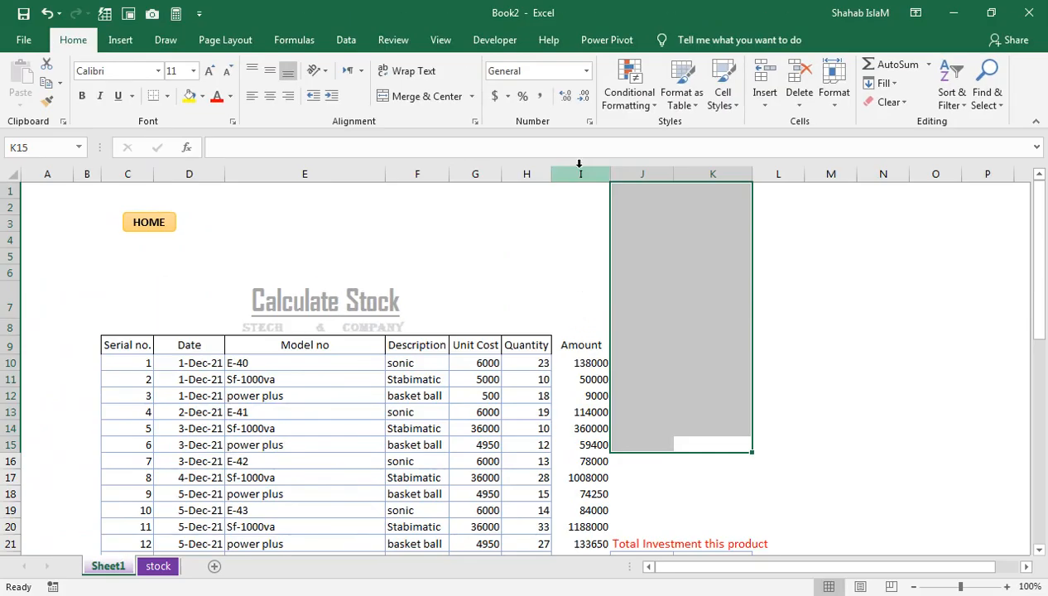
pyautogui.rightClick(255, 3)
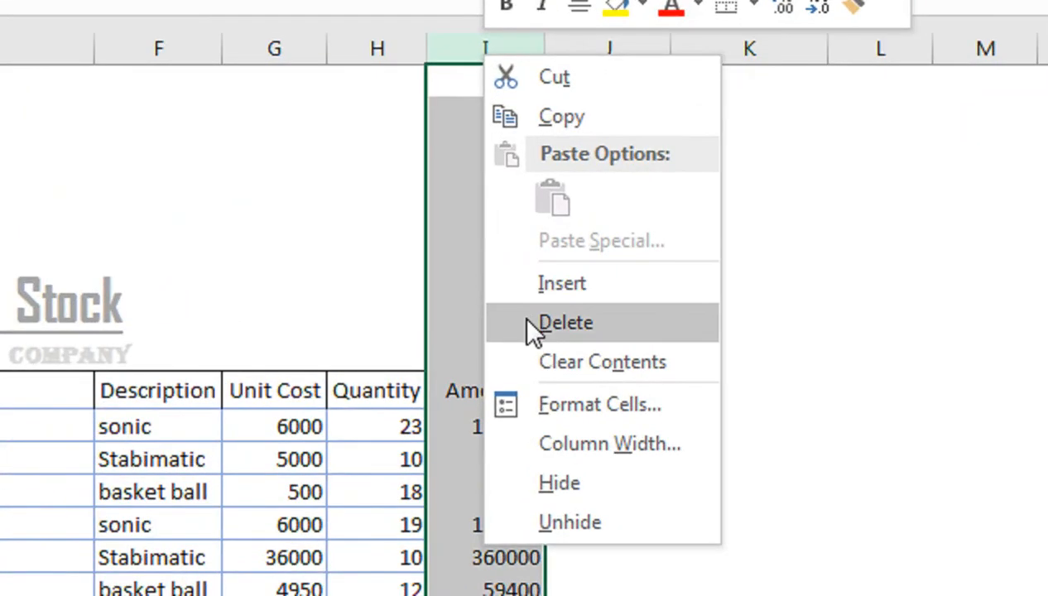
pyautogui.click(563, 323)
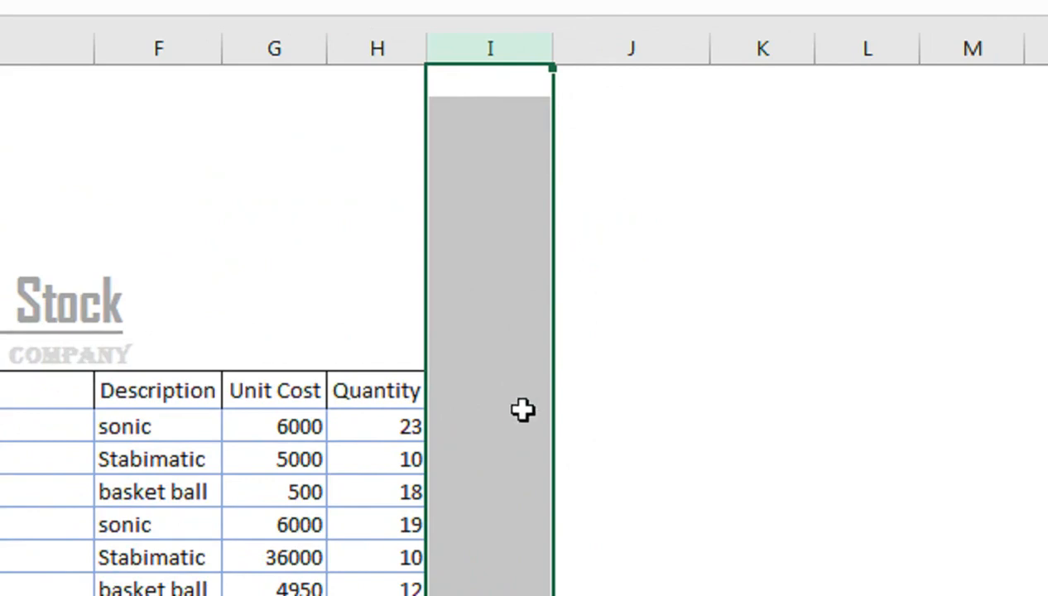
pyautogui.click(530, 418)
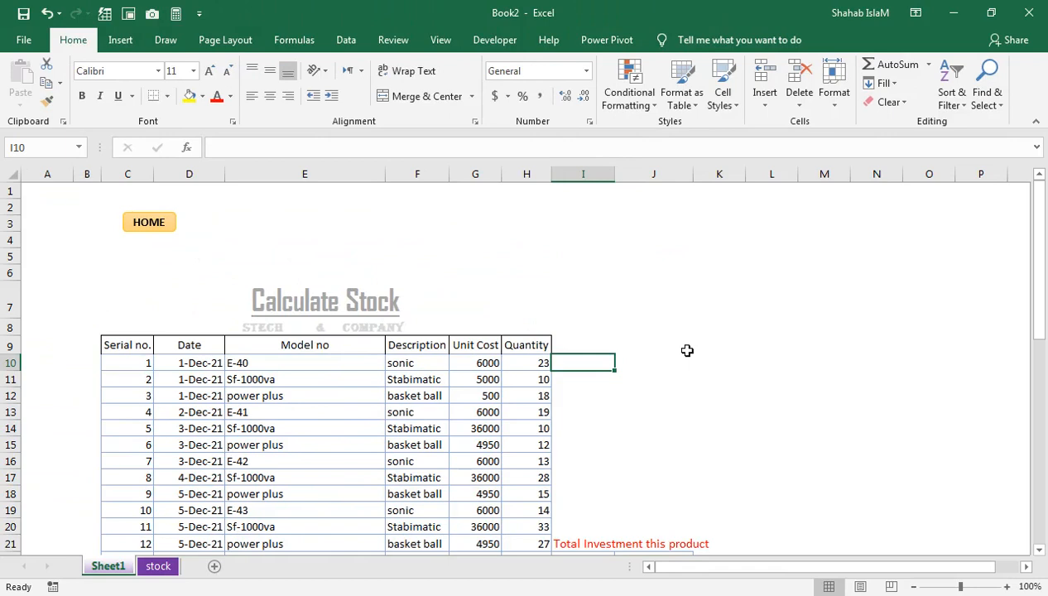
# Step: On the stock sheet, start a SUMPRODUCT formula in the merged cell below the criteria, comparing F10:F30 with the Stabimatic criterion in J7
pyautogui.hotkey('ctrl', 'pagedown')
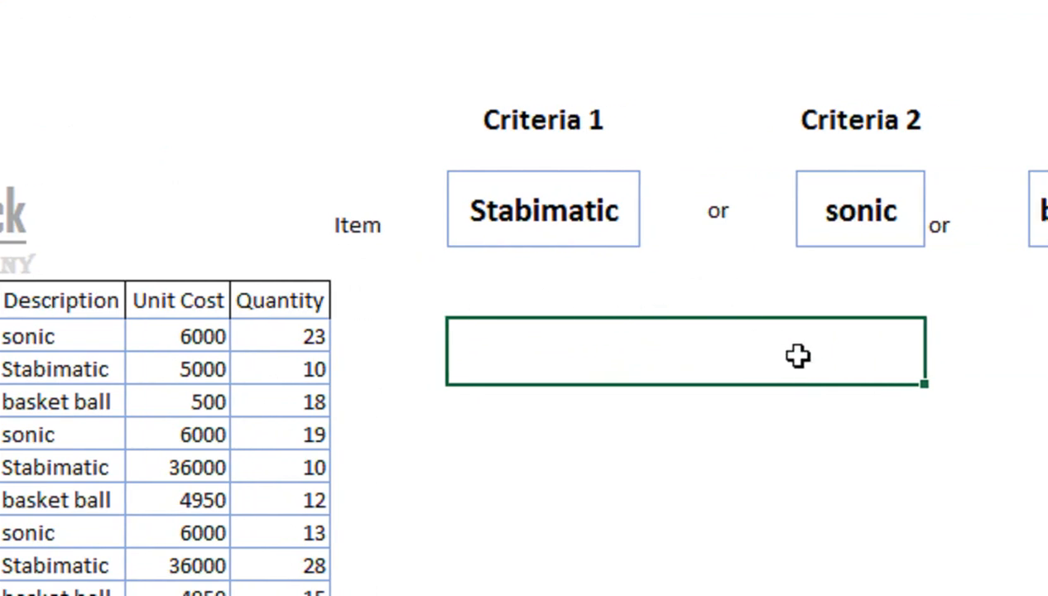
pyautogui.doubleClick(897, 328)
pyautogui.write('=sump')
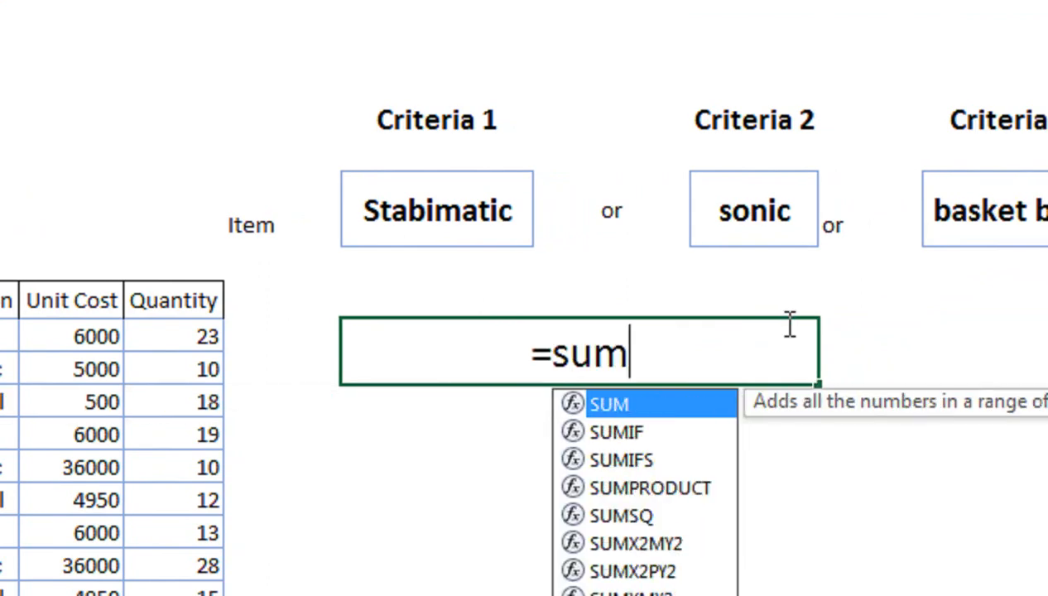
pyautogui.press('Tab')
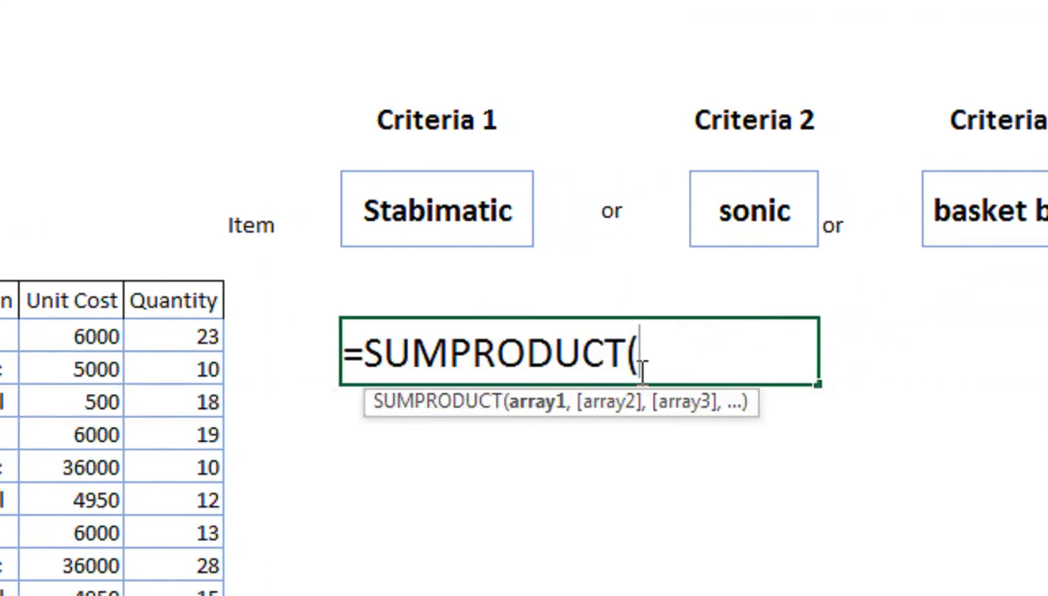
pyautogui.write('(')
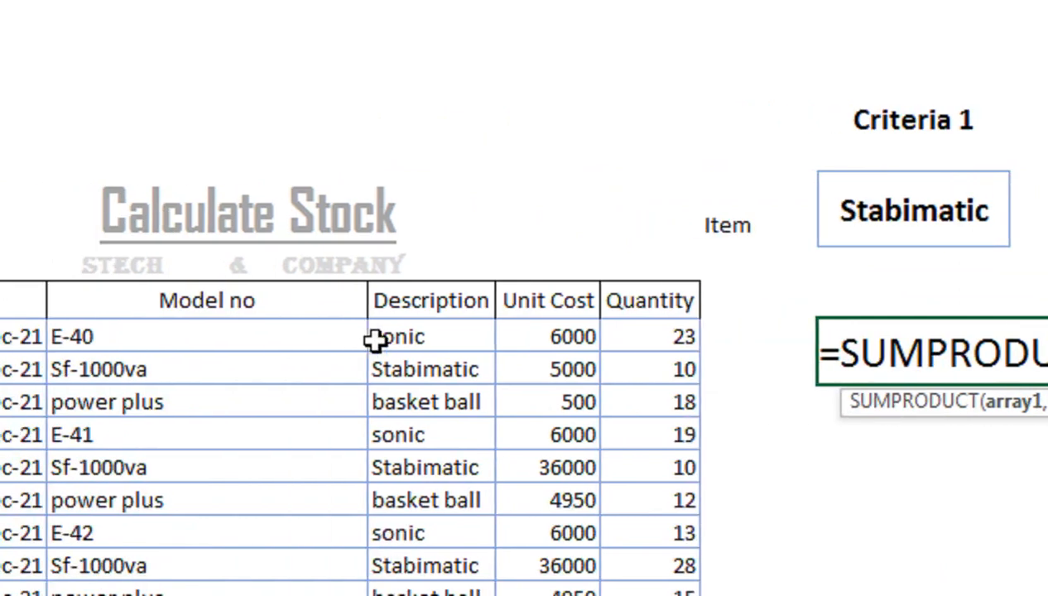
pyautogui.click(374, 341)
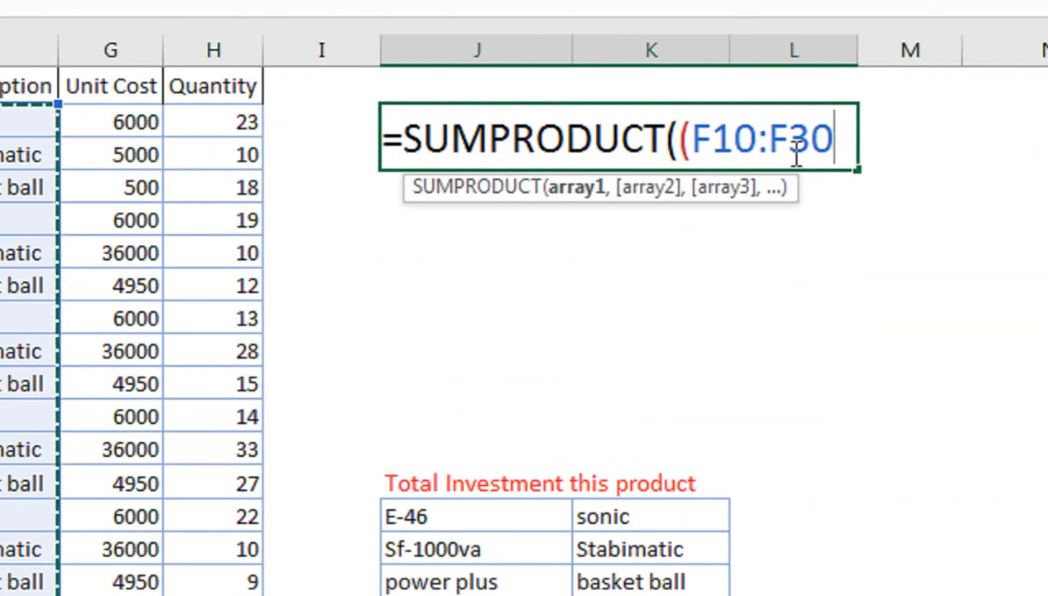
pyautogui.write('=')
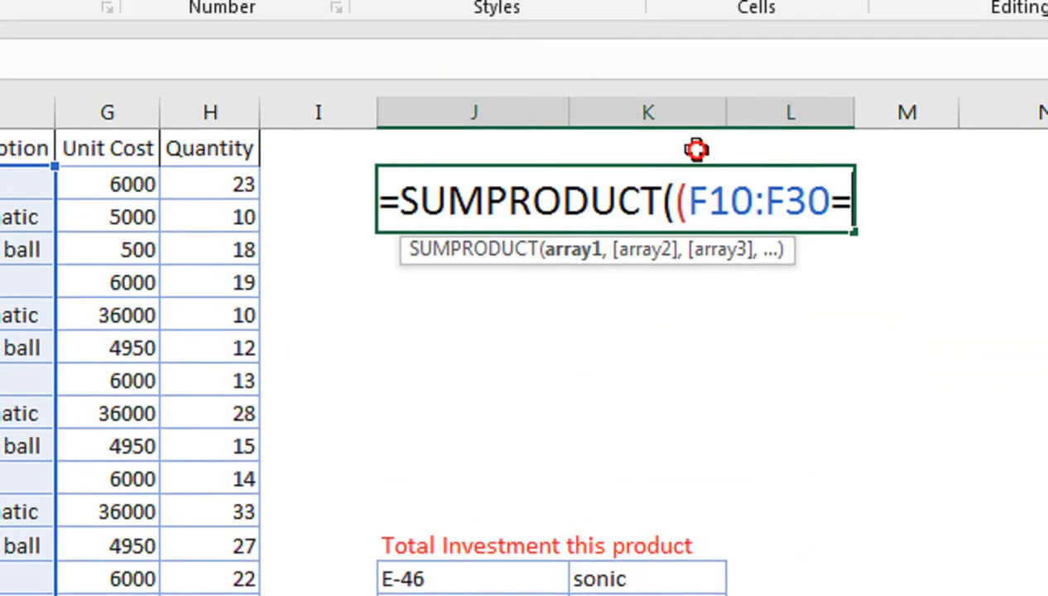
pyautogui.moveTo(696, 87); pyautogui.dragTo(693, 17)
pyautogui.moveTo(852, 554); pyautogui.dragTo(751, 564)
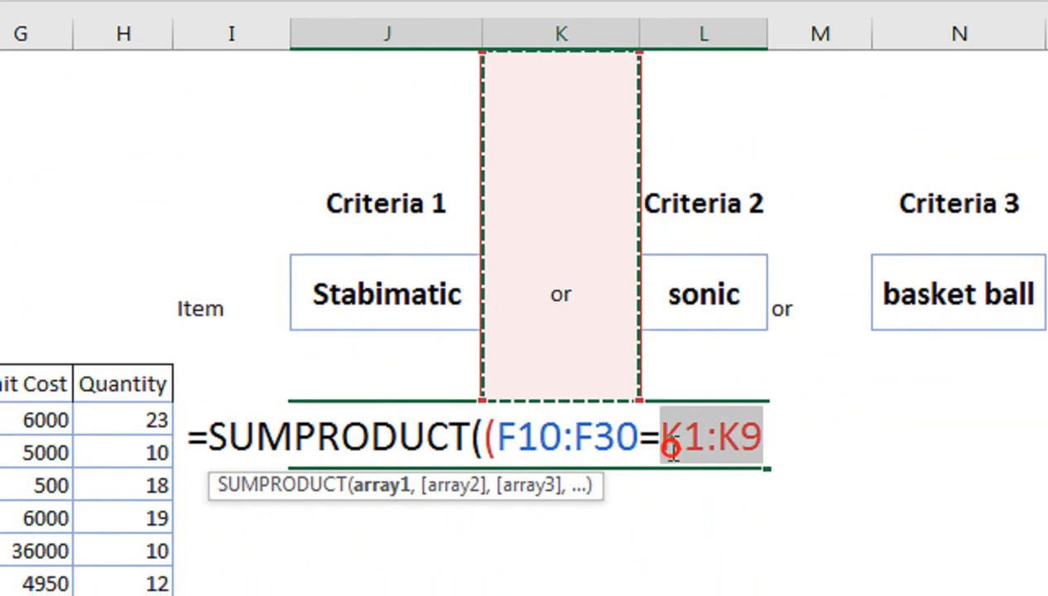
pyautogui.click(454, 322)
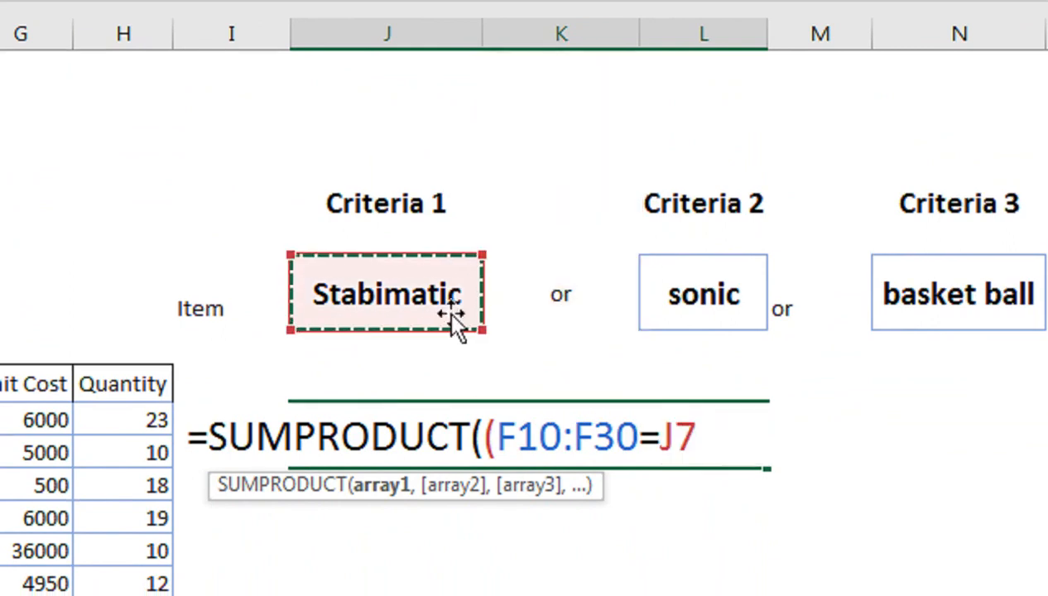
# Step: Close the first SUMPRODUCT condition and add a plus sign followed by a copy of the (F10:F30=J7 comparison
pyautogui.moveTo(739, 428); pyautogui.dragTo(490, 444)
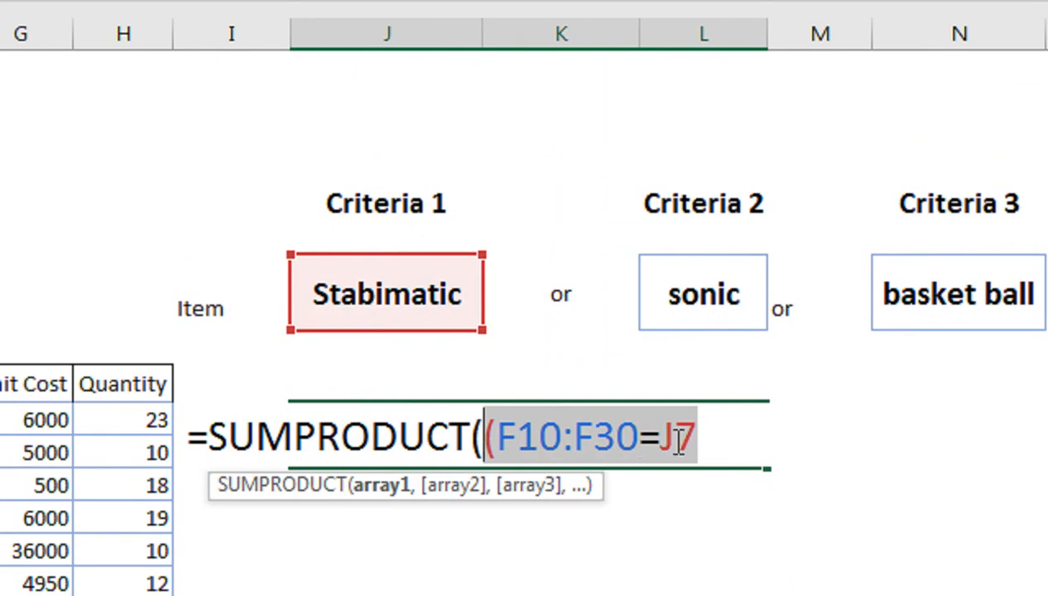
pyautogui.click(755, 431)
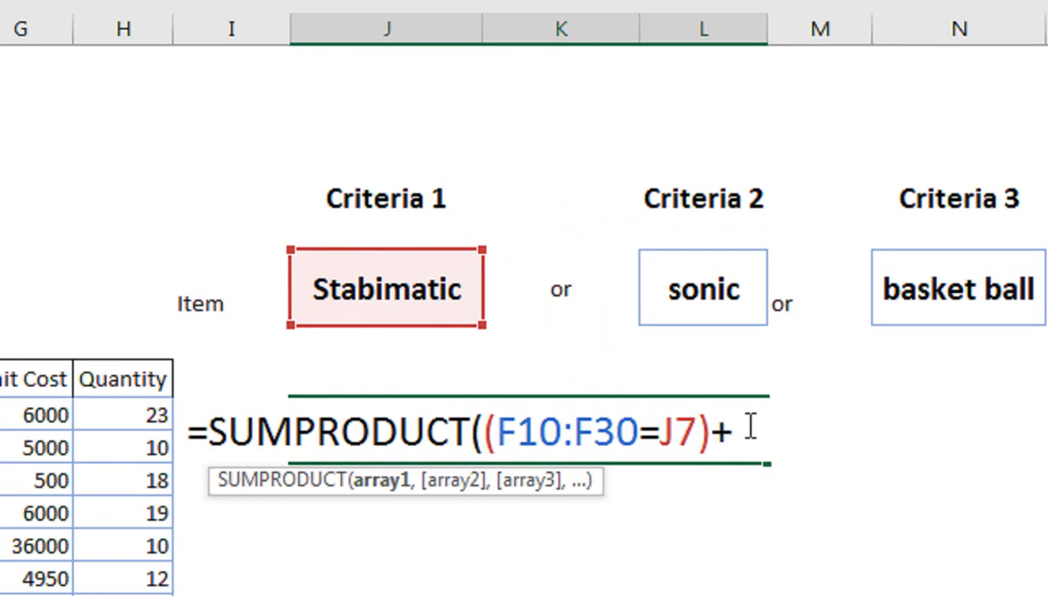
pyautogui.hotkey('ctrl', 'v')
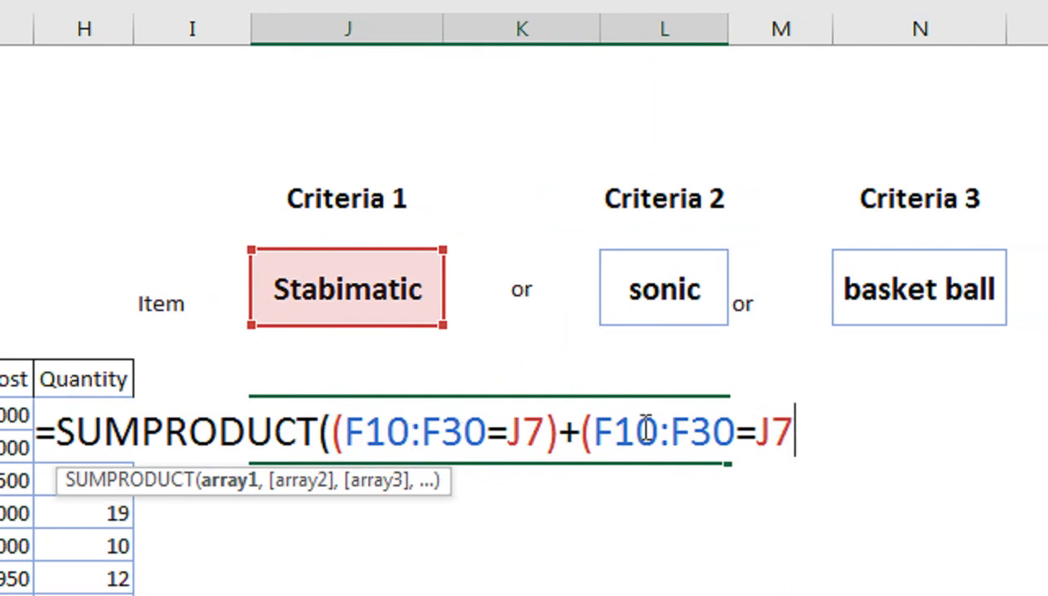
# Step: Point the second SUMPRODUCT condition to the sonic criterion in L7, close it, and add a plus sign with an opening parenthesis
pyautogui.moveTo(794, 439); pyautogui.dragTo(742, 447)
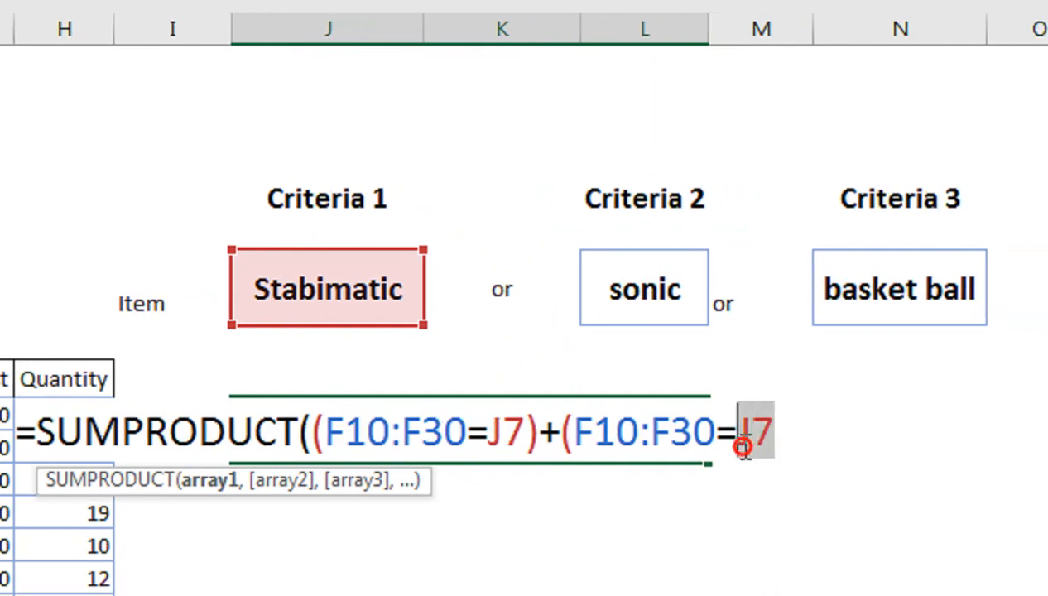
pyautogui.click(695, 289)
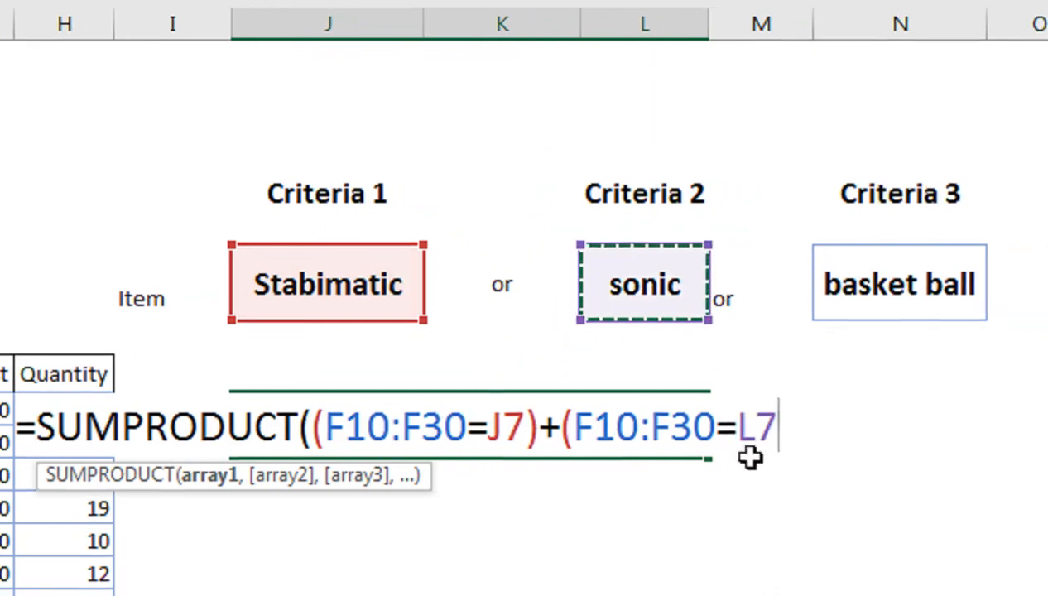
pyautogui.write(')+(')
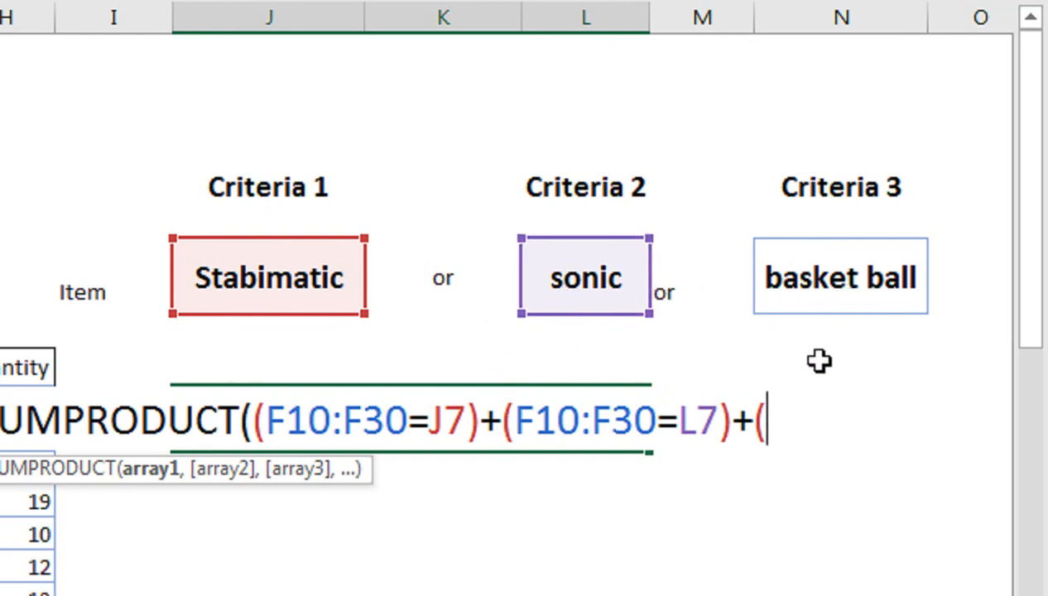
# Step: Complete a third condition comparing F10:F30 with the basket ball criterion in N7, and enter the formula with the suggested correction
pyautogui.hotkey('ctrl', 'v')
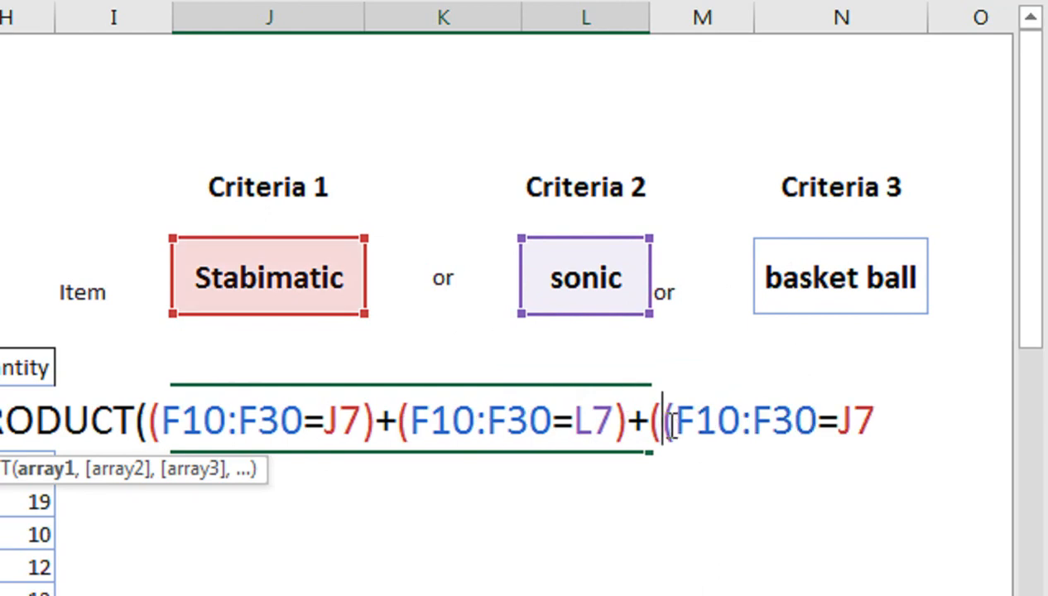
pyautogui.press('BackSpace')
pyautogui.moveTo(863, 422); pyautogui.dragTo(826, 431)
pyautogui.click(810, 296)
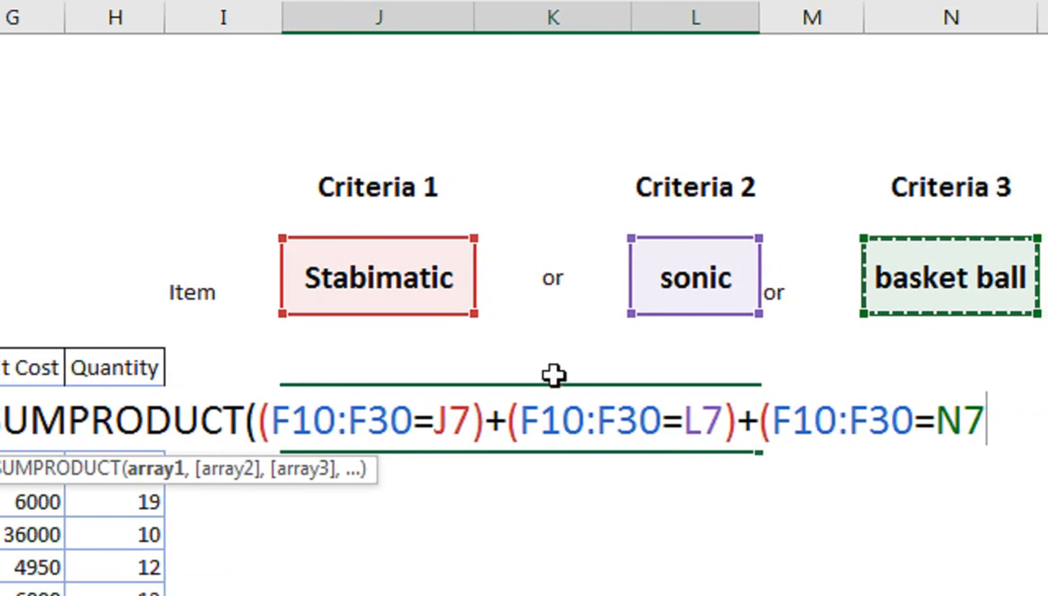
pyautogui.press('Return')
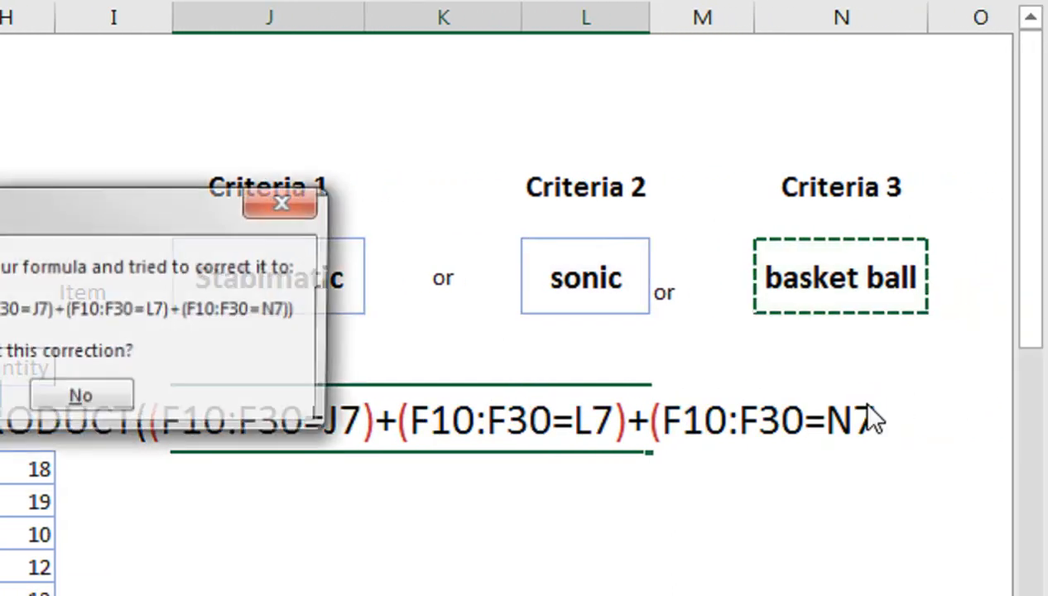
pyautogui.press('Return')
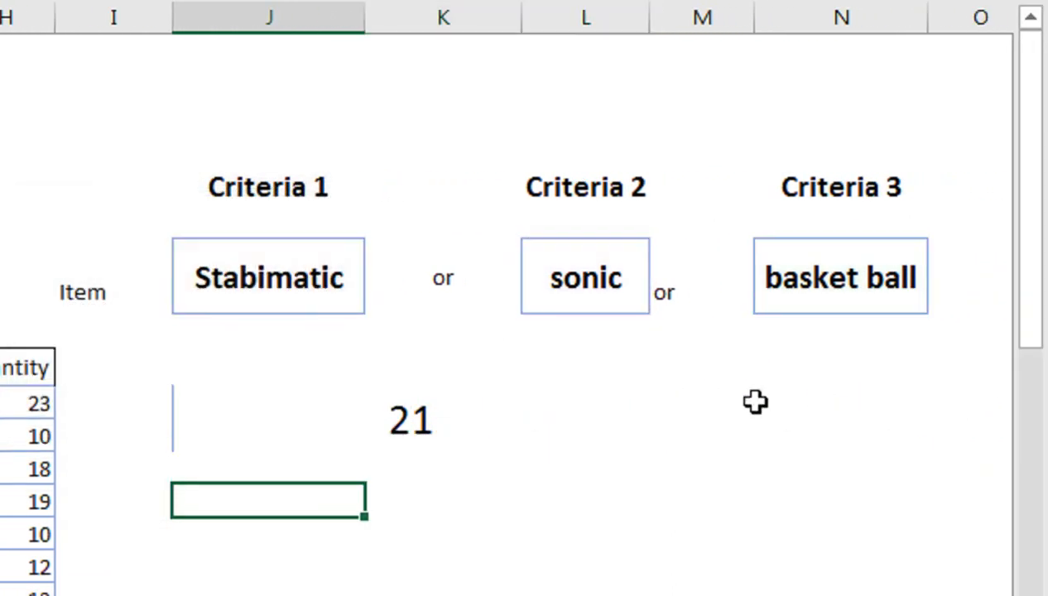
pyautogui.click(436, 422)
pyautogui.doubleClick(377, 424)
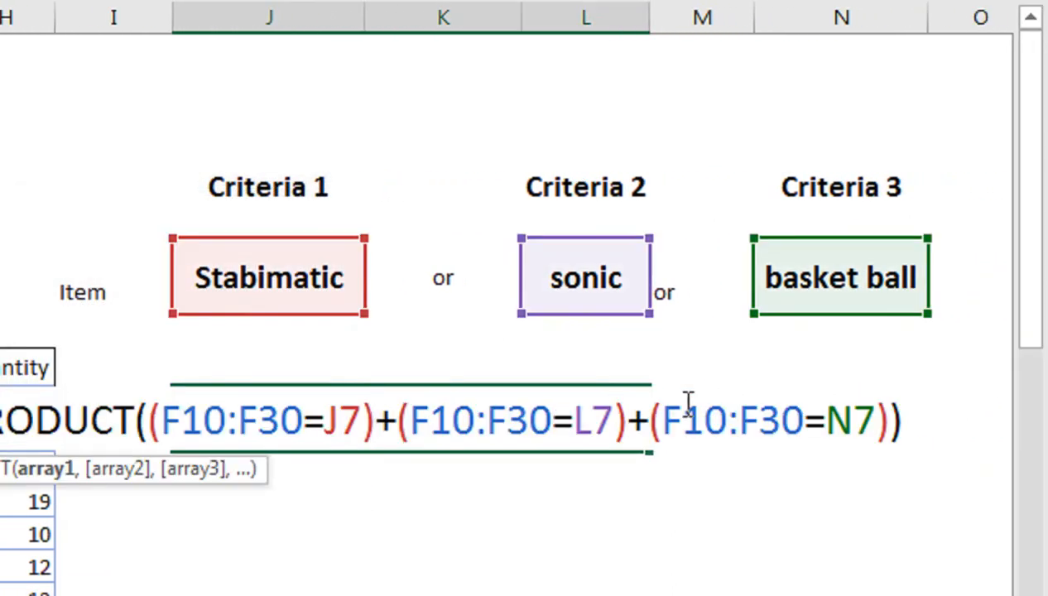
pyautogui.click(897, 422)
pyautogui.press('BackSpace')
pyautogui.press('BackSpace')
pyautogui.press('Return')
pyautogui.press('Return')
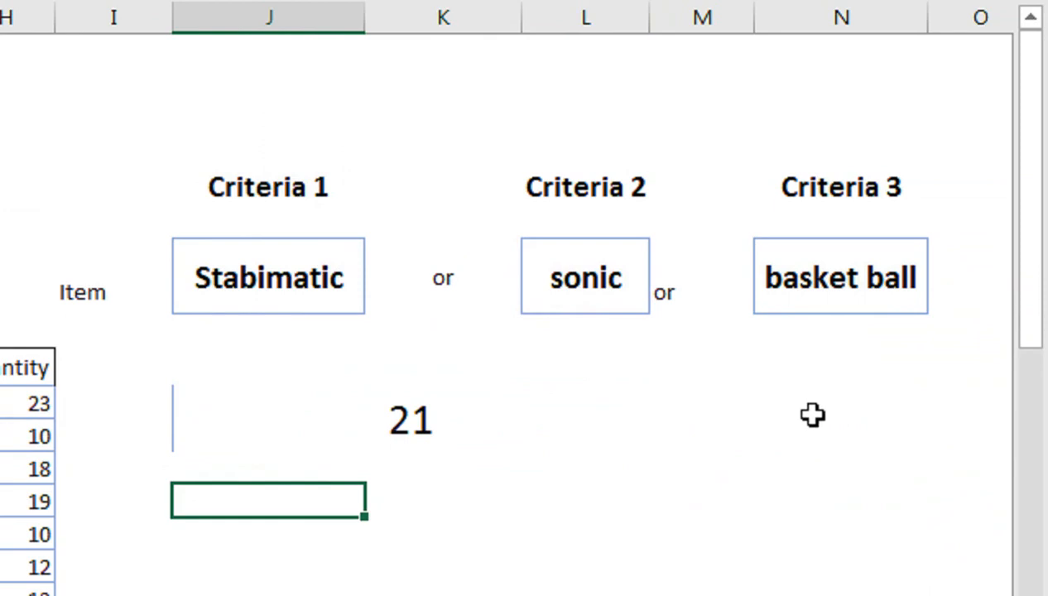
# Step: Reopen the SUMPRODUCT formula, remove its final parenthesis, and add the unit costs as a second array, (G10:G30)
pyautogui.doubleClick(412, 423)
pyautogui.click(900, 406)
pyautogui.press('BackSpace')
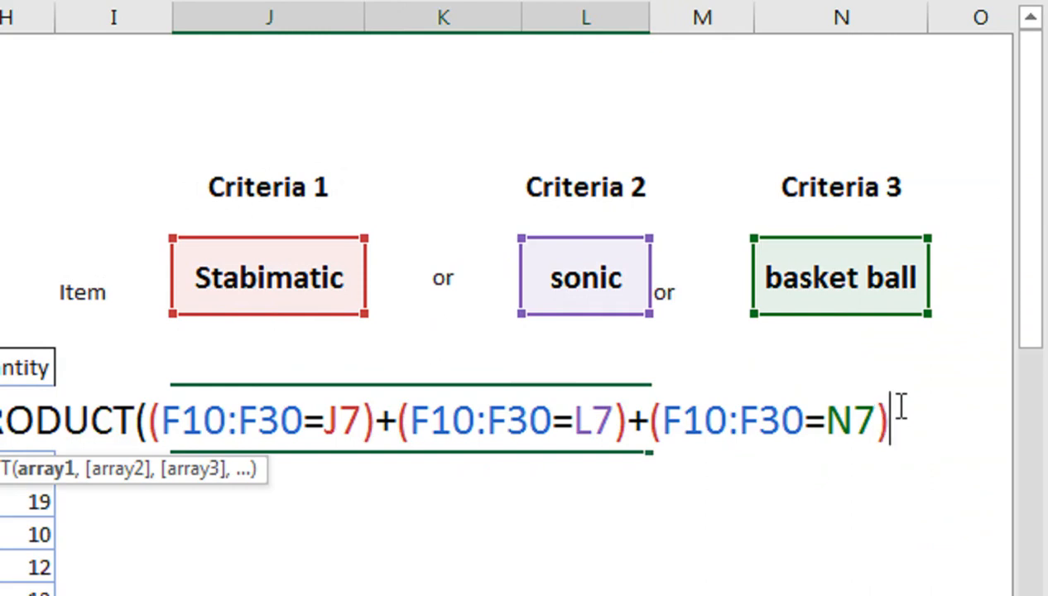
pyautogui.write(',')
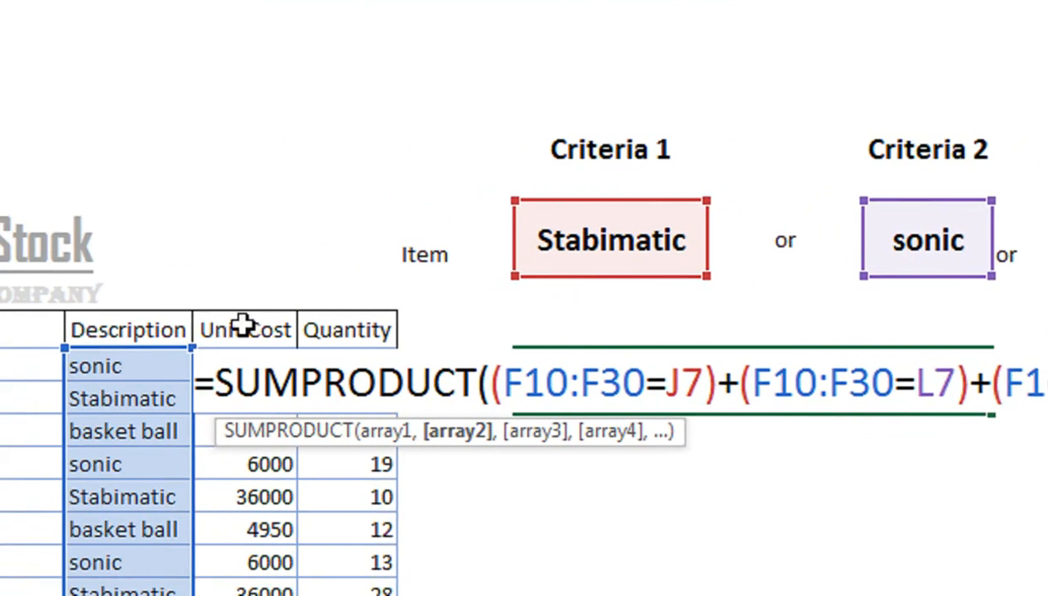
pyautogui.click(264, 321)
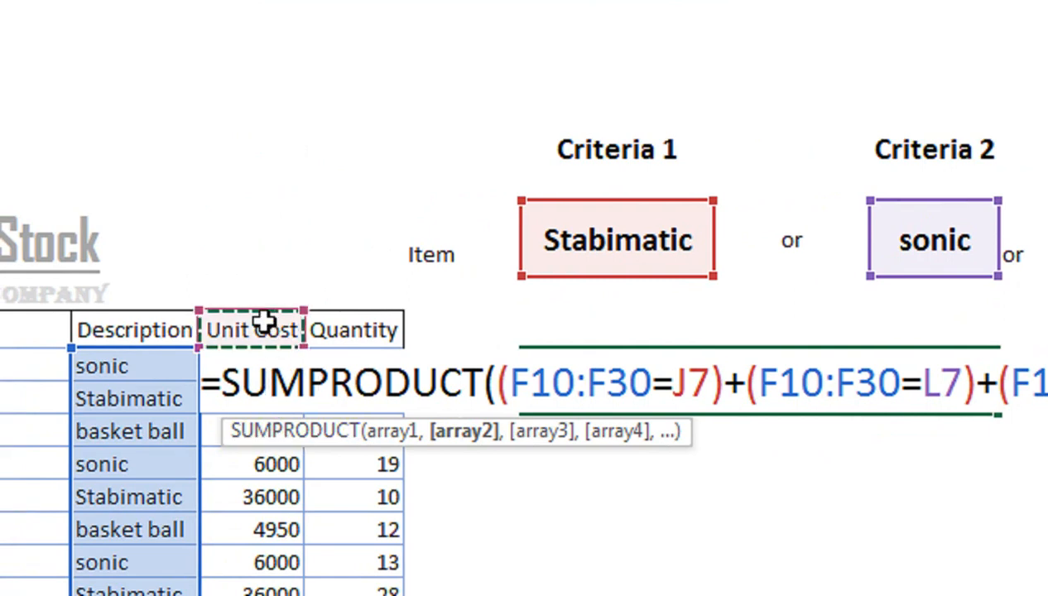
pyautogui.press('Down')
pyautogui.hotkey('ctrl', 'shift', 'Down')
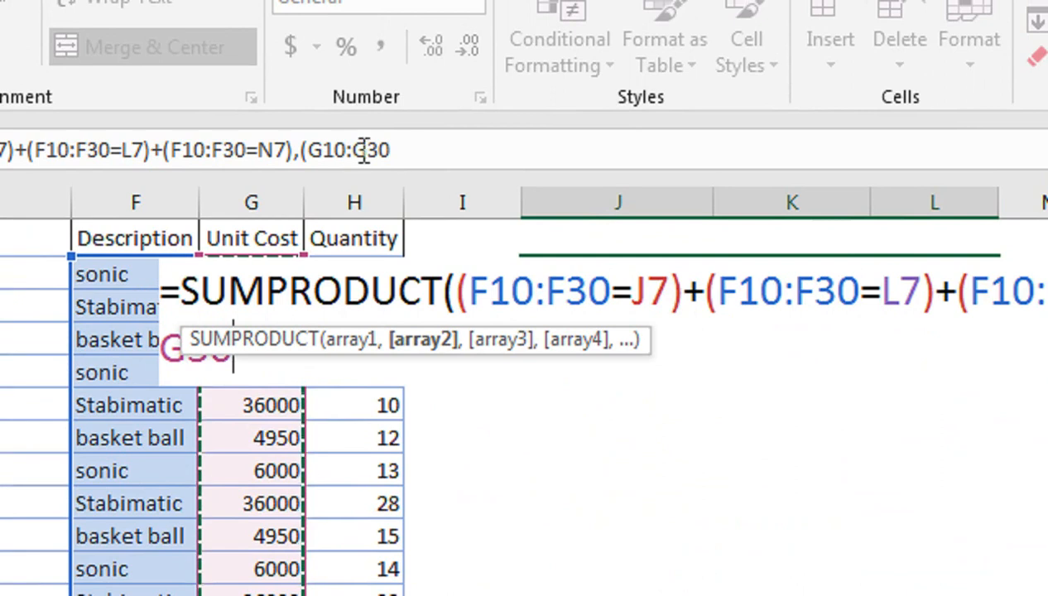
pyautogui.write(')')
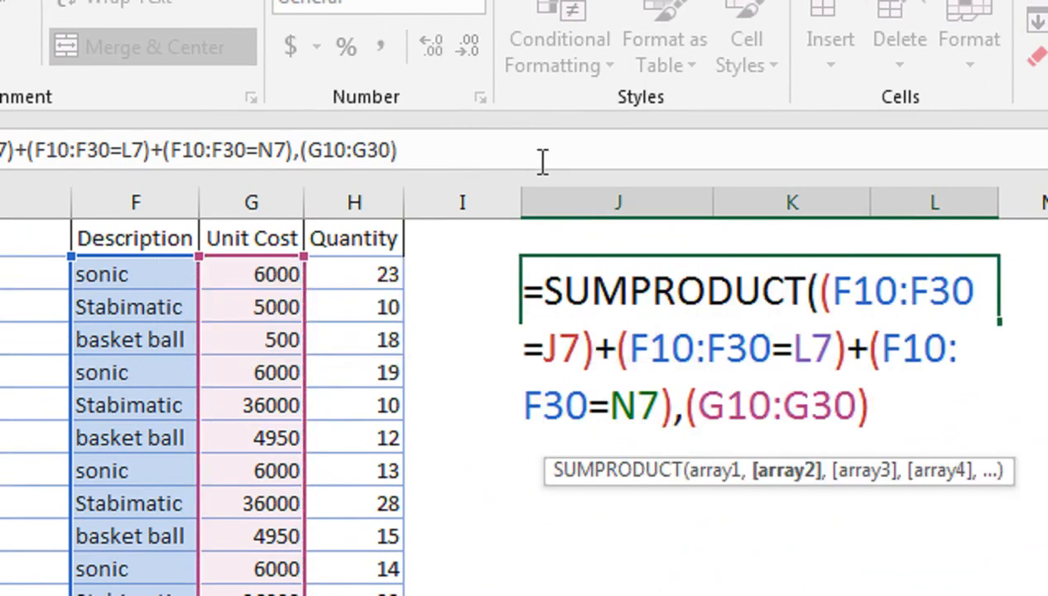
# Step: Multiply the unit costs by the quantities in (H10:H30), close the SUMPRODUCT formula and enter it
pyautogui.write('*(')
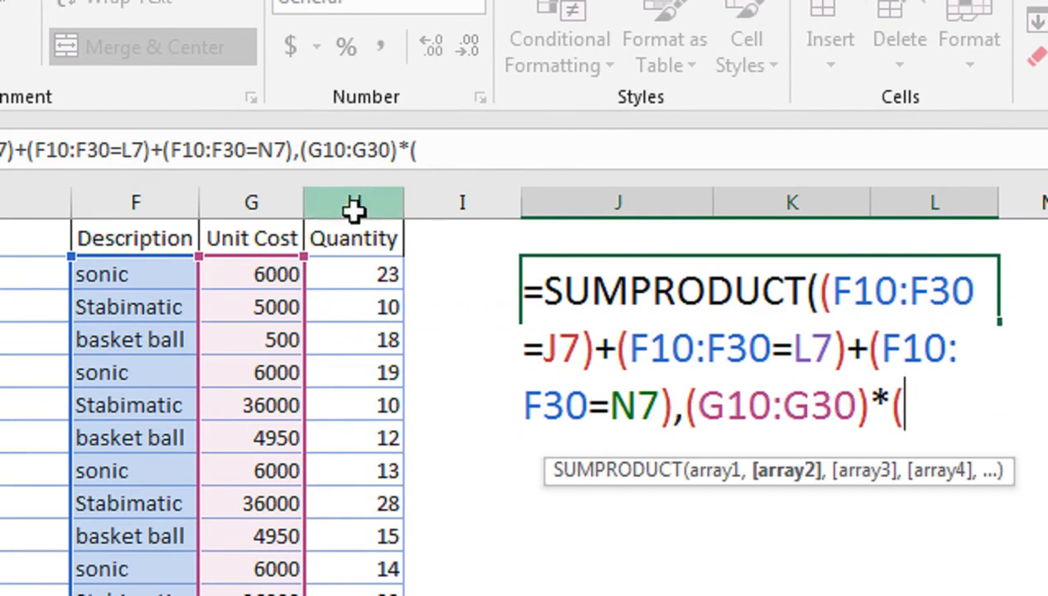
pyautogui.click(340, 265)
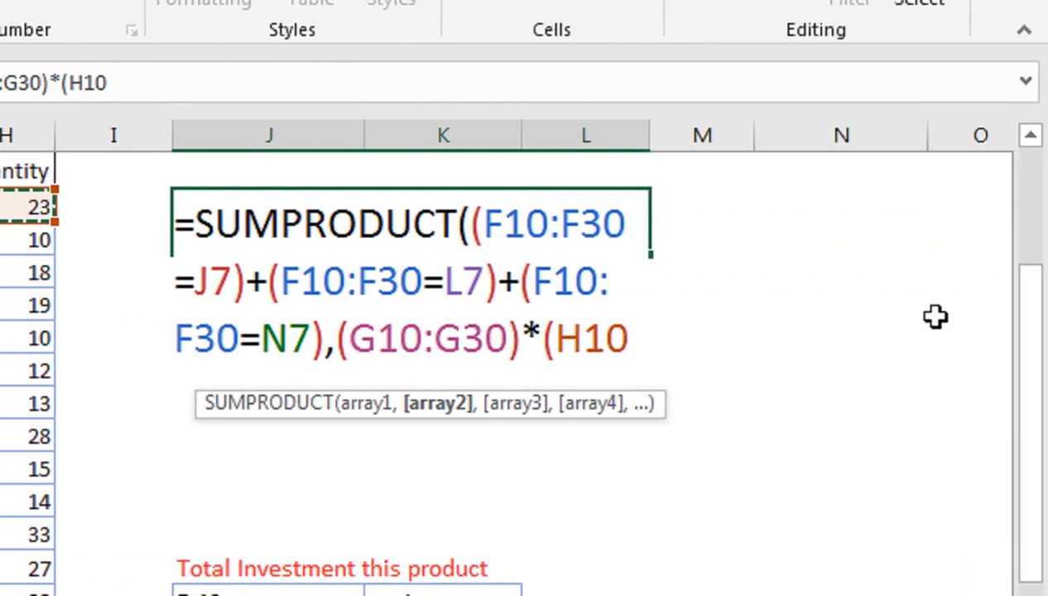
pyautogui.moveTo(1024, 335); pyautogui.dragTo(1023, 188)
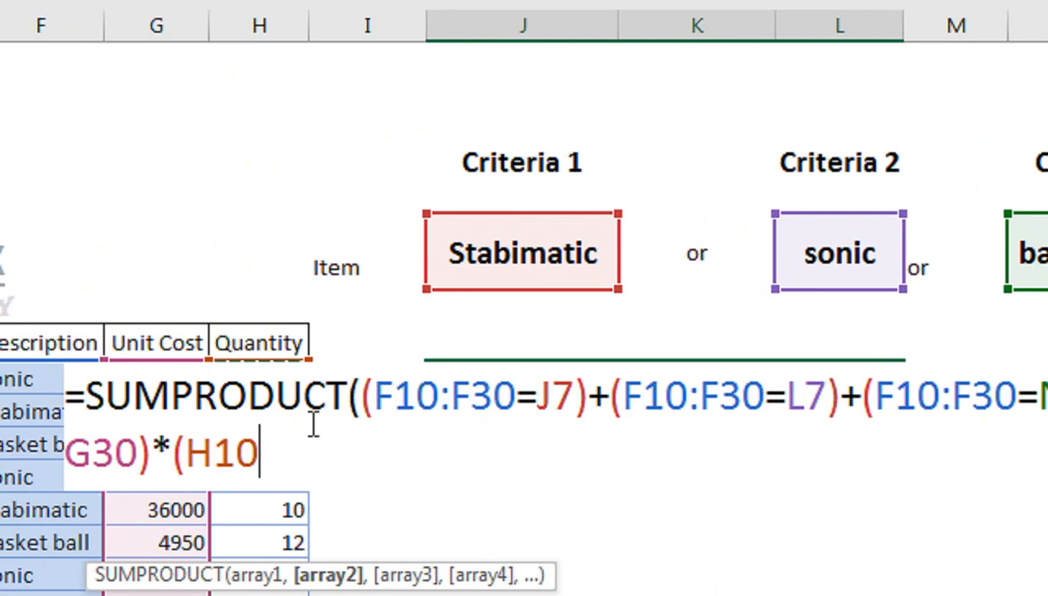
pyautogui.hotkey('ctrl', 'shift', 'Down')
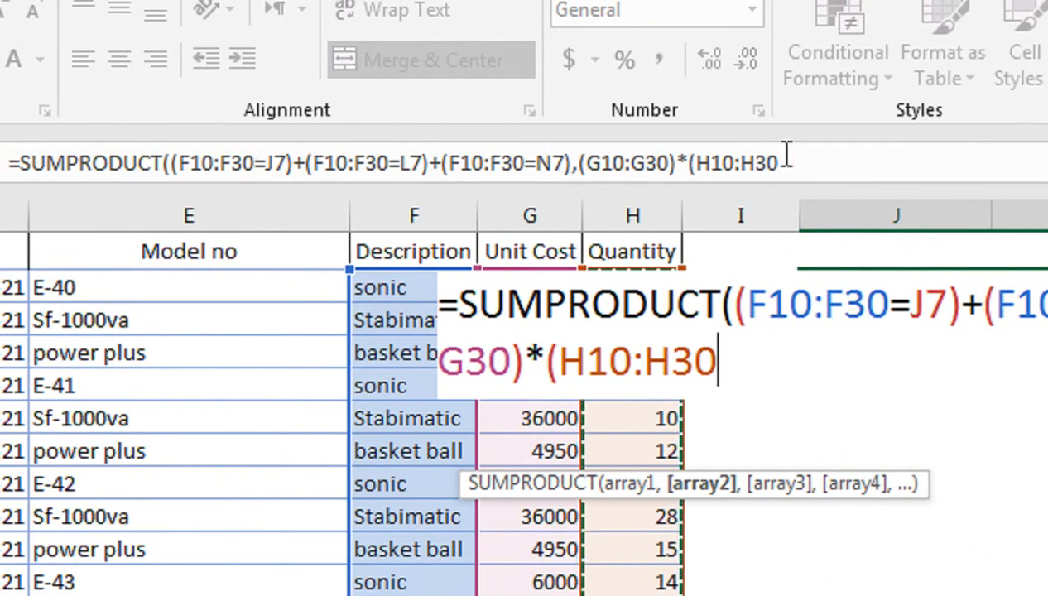
pyautogui.click(786, 159)
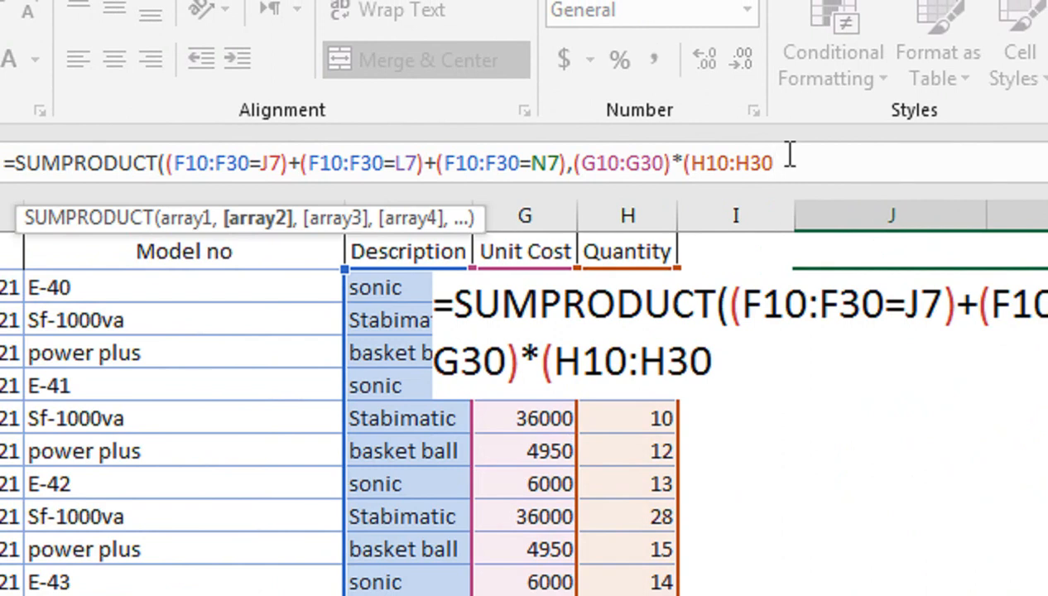
pyautogui.write(')')
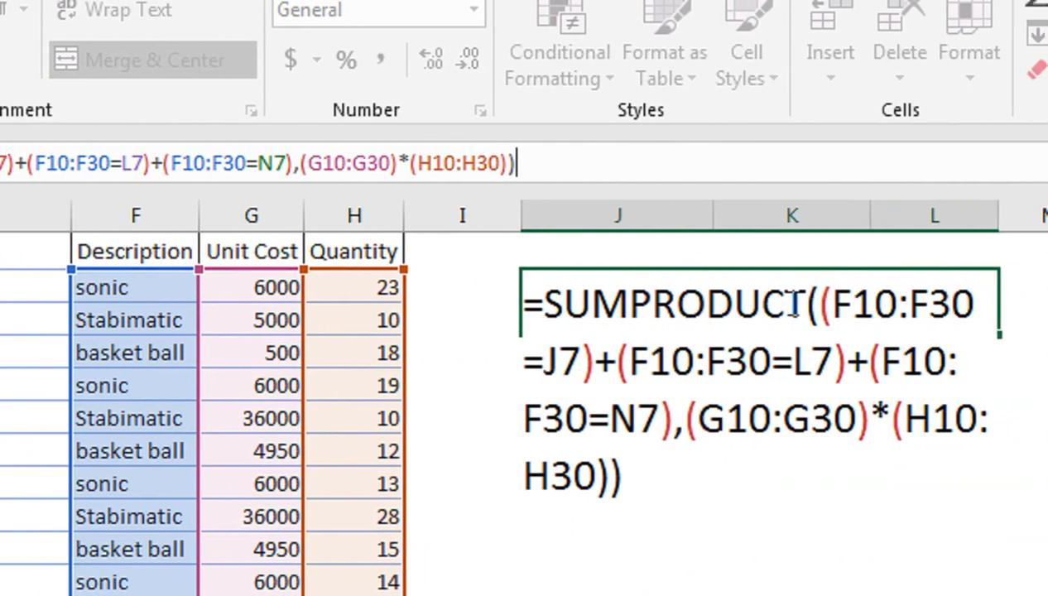
pyautogui.press('Return')
pyautogui.moveTo(728, 306); pyautogui.dragTo(765, 486)
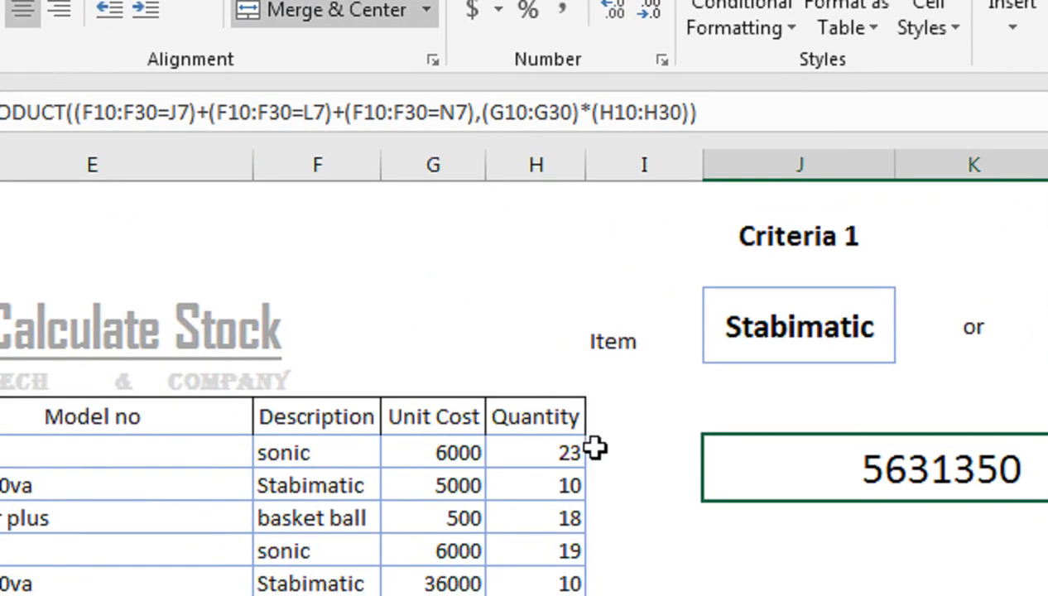
# Step: Add an Amount column beside Quantity, calculate =G10*H10 in its first row and fill the formula down to row 30
pyautogui.click(624, 422)
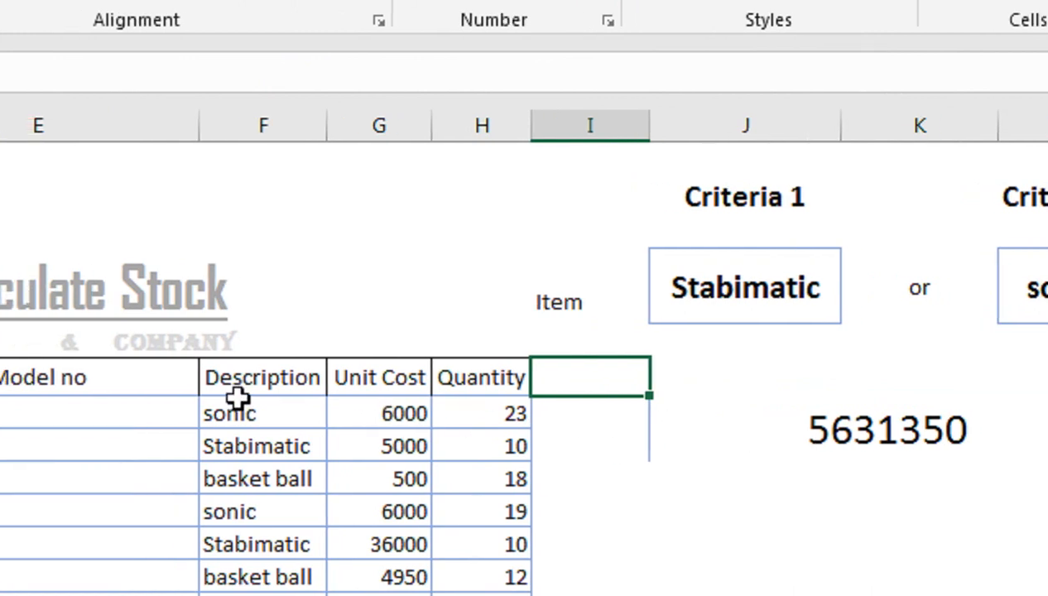
pyautogui.write('Amount')
pyautogui.press('Return')
pyautogui.write('=')
pyautogui.click(431, 415)
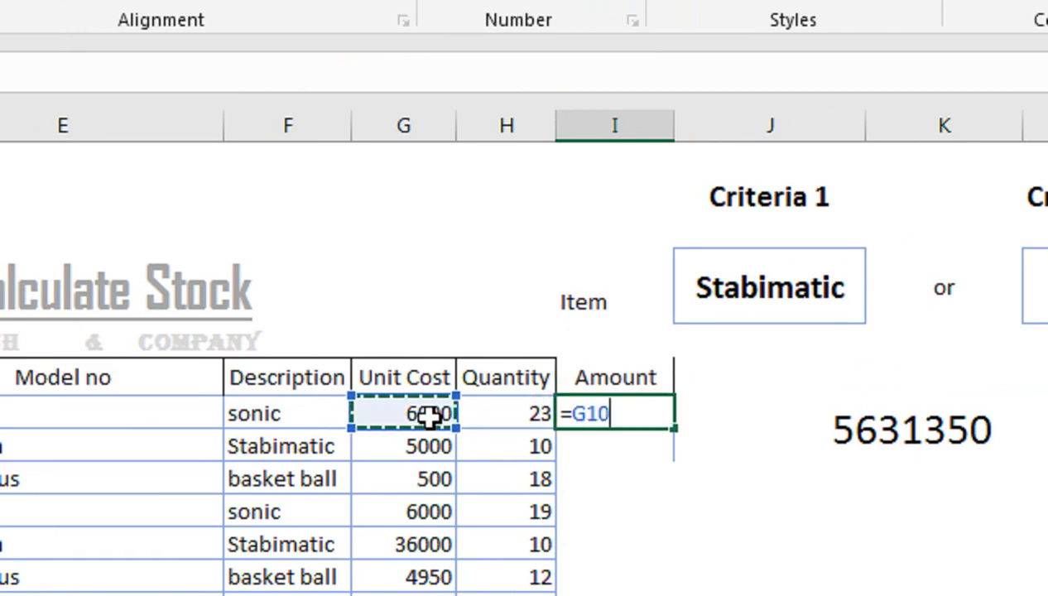
pyautogui.write('*H10')
pyautogui.press('Return')
pyautogui.press('Up')
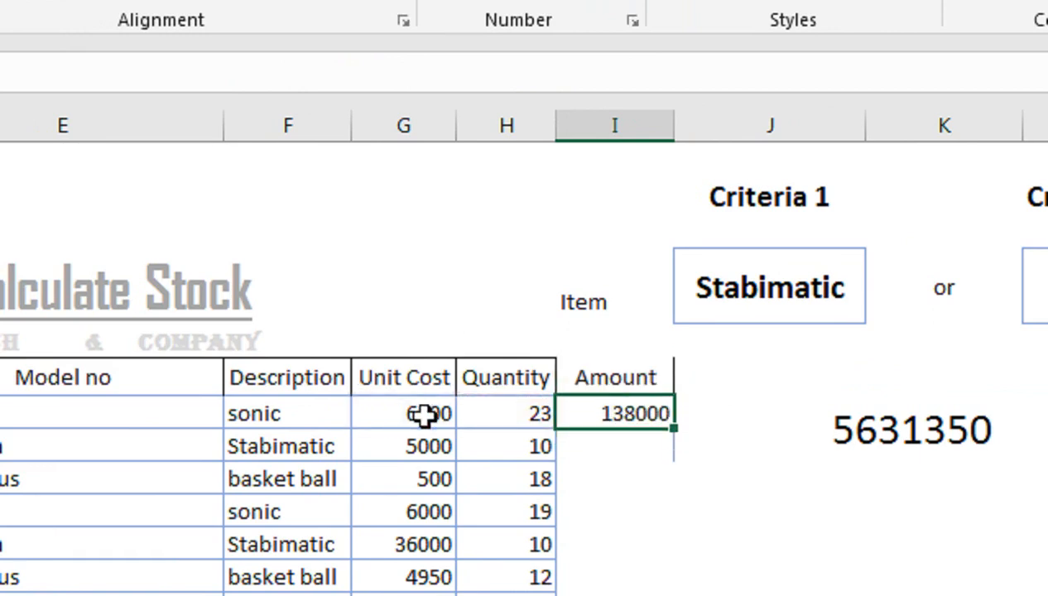
pyautogui.doubleClick(669, 427)
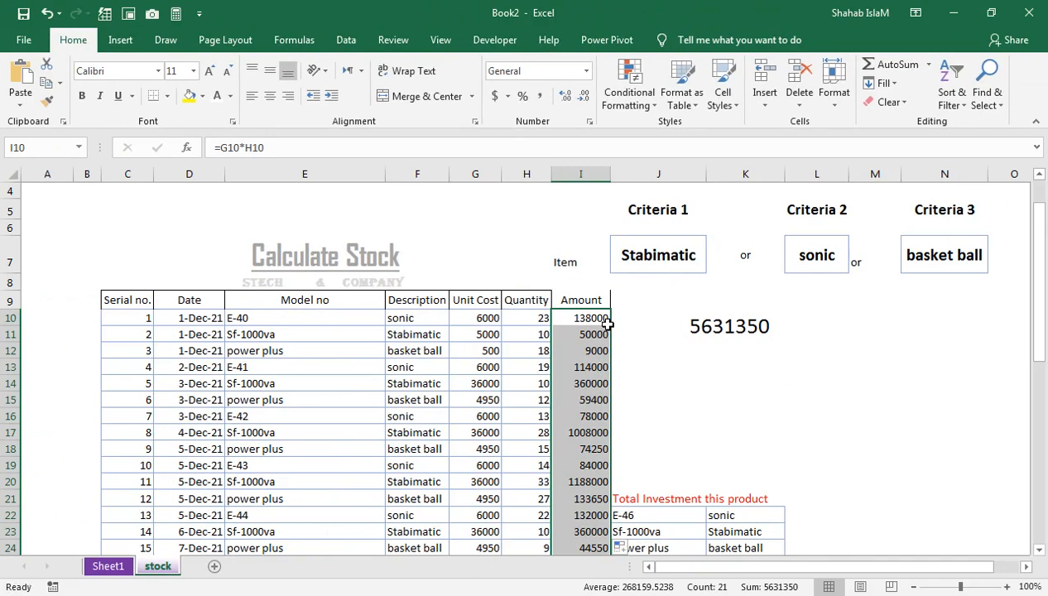
# Step: Total the Amount column in I31 with =SUM(I10:I30) to check the SUMPRODUCT result
pyautogui.press('Down')
pyautogui.press('Down')
pyautogui.press('Down')
pyautogui.press('Down')
pyautogui.press('Down')
pyautogui.press('Down')
pyautogui.press('Down')
pyautogui.press('Down')
pyautogui.press('Down')
pyautogui.press('Down')
pyautogui.press('Down')
pyautogui.press('Down')
pyautogui.press('Down')
pyautogui.press('Down')
pyautogui.press('Down')
pyautogui.press('Down')
pyautogui.press('Down')
pyautogui.press('Down')
pyautogui.press('Down')
pyautogui.press('Down')
pyautogui.press('Down')
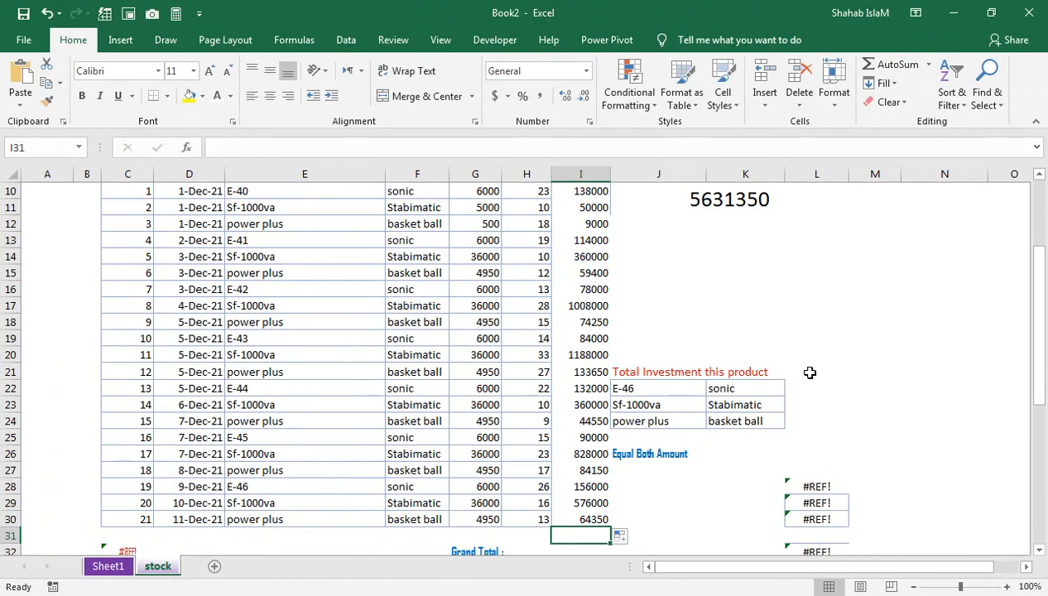
pyautogui.press('alt')
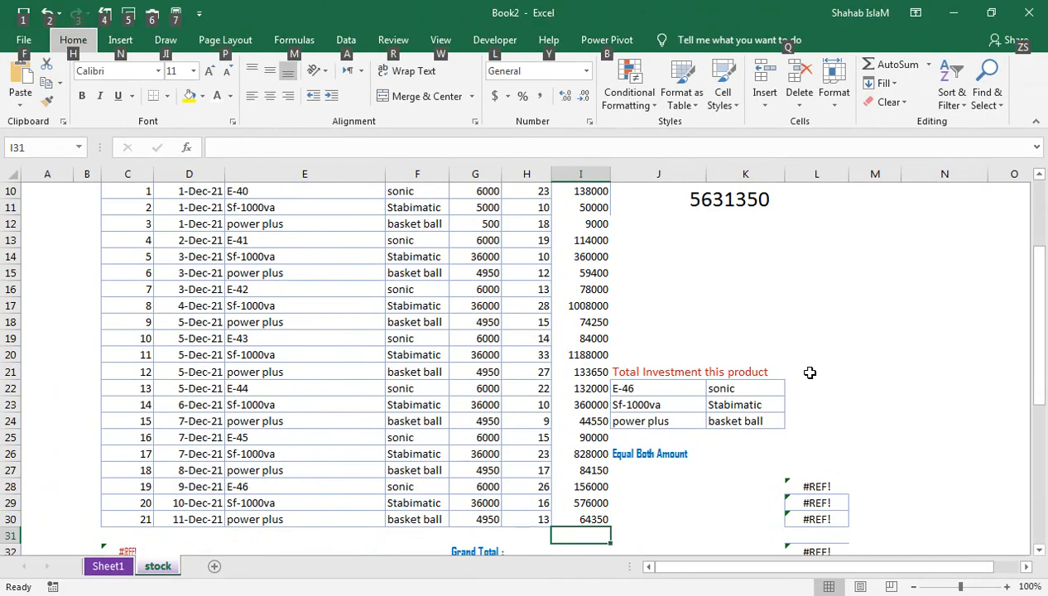
pyautogui.press('alt')
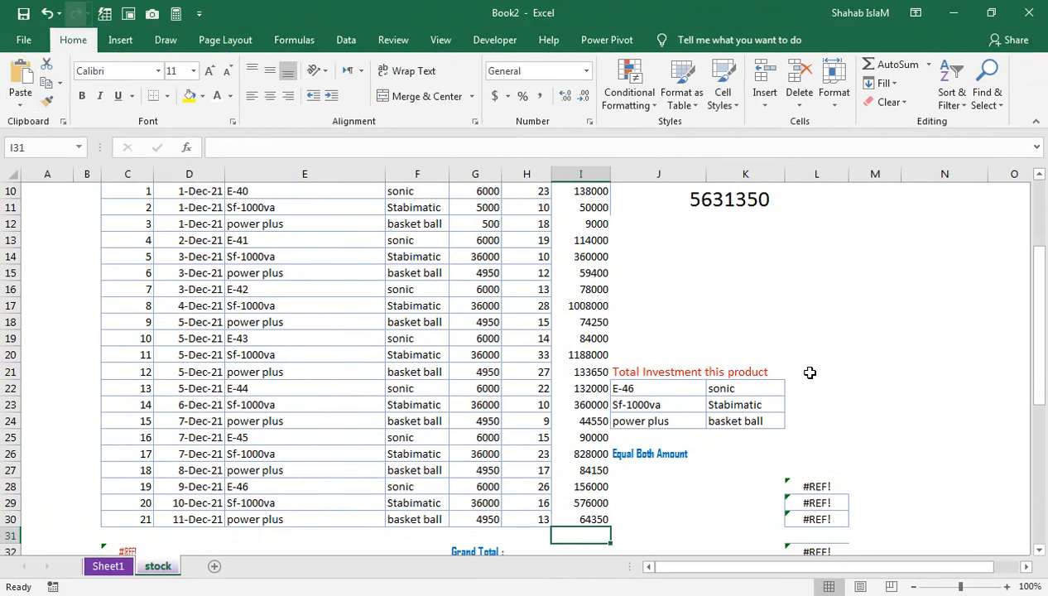
pyautogui.click(601, 506)
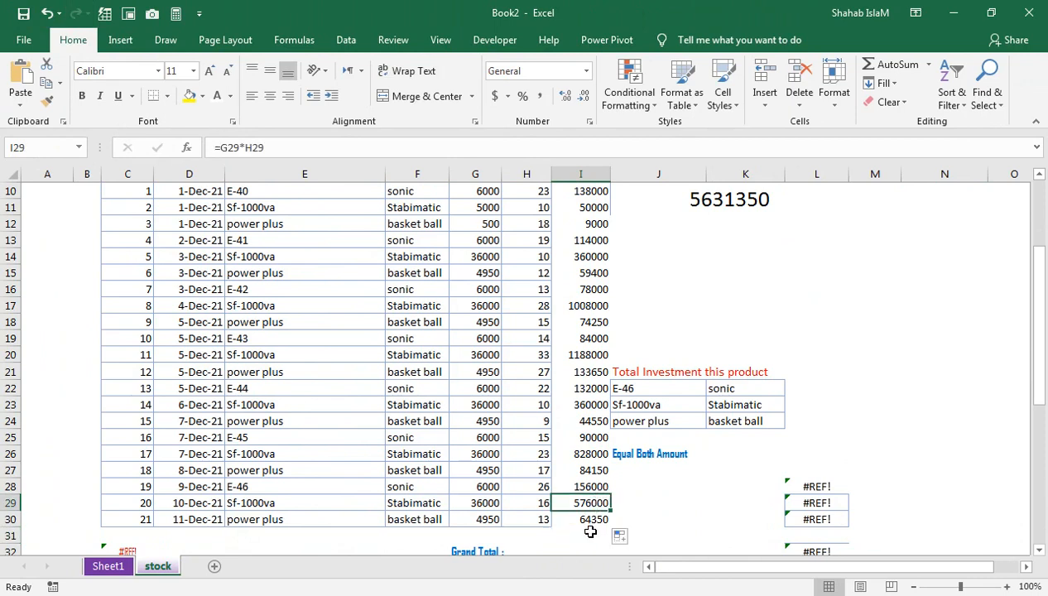
pyautogui.click(590, 532)
pyautogui.hotkey('alt', '=')
pyautogui.press('Return')
pyautogui.press('Up')
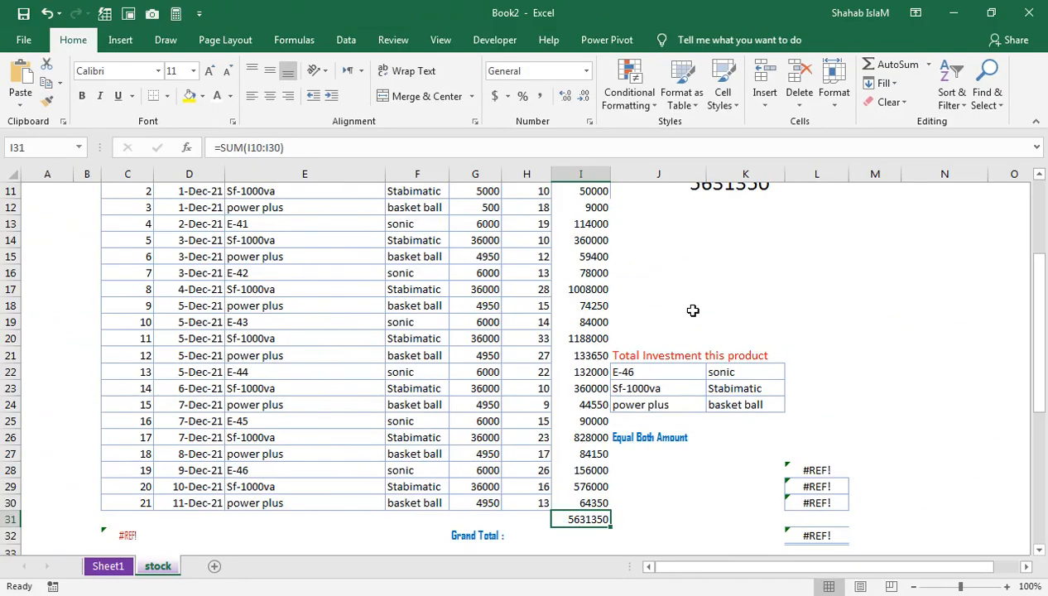
# Step: Compare the column total with the SUMPRODUCT result, and delete the whole Amount column I
pyautogui.moveTo(691, 310); pyautogui.dragTo(745, 164)
pyautogui.click(524, 299)
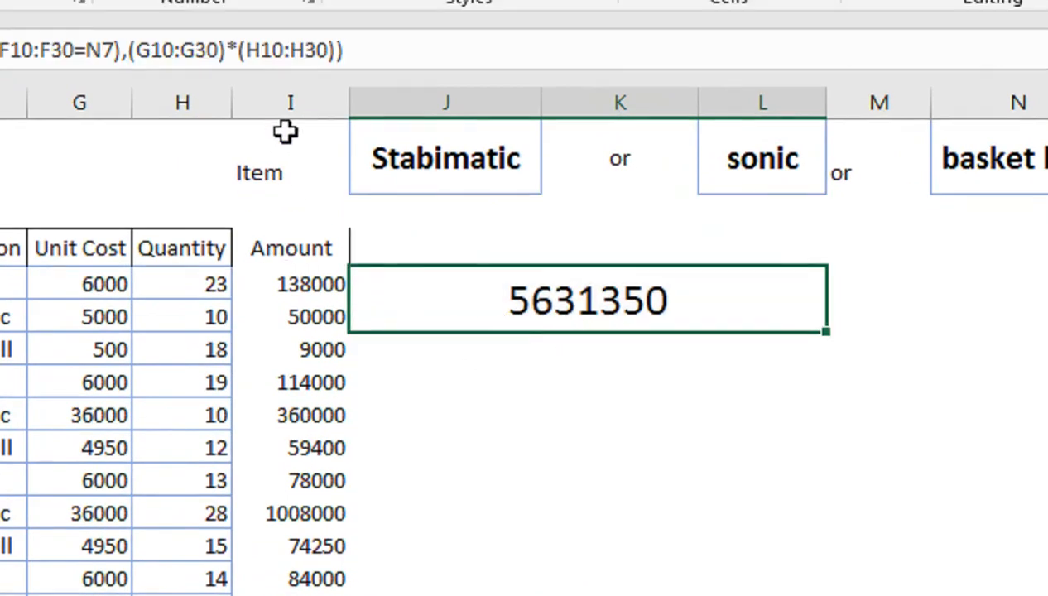
pyautogui.rightClick(291, 83)
pyautogui.click(348, 381)
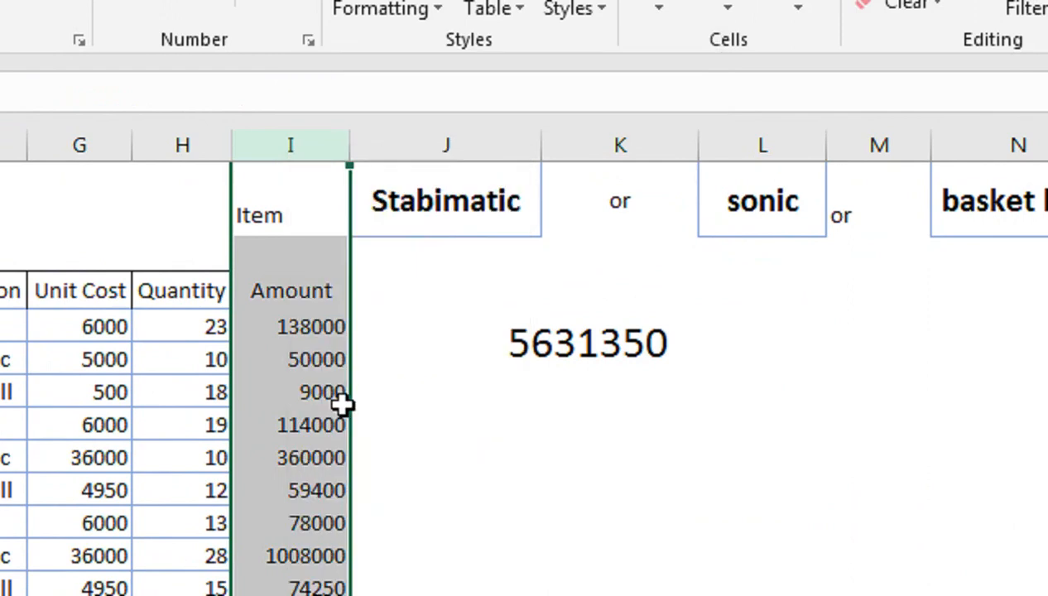
pyautogui.click(336, 423)
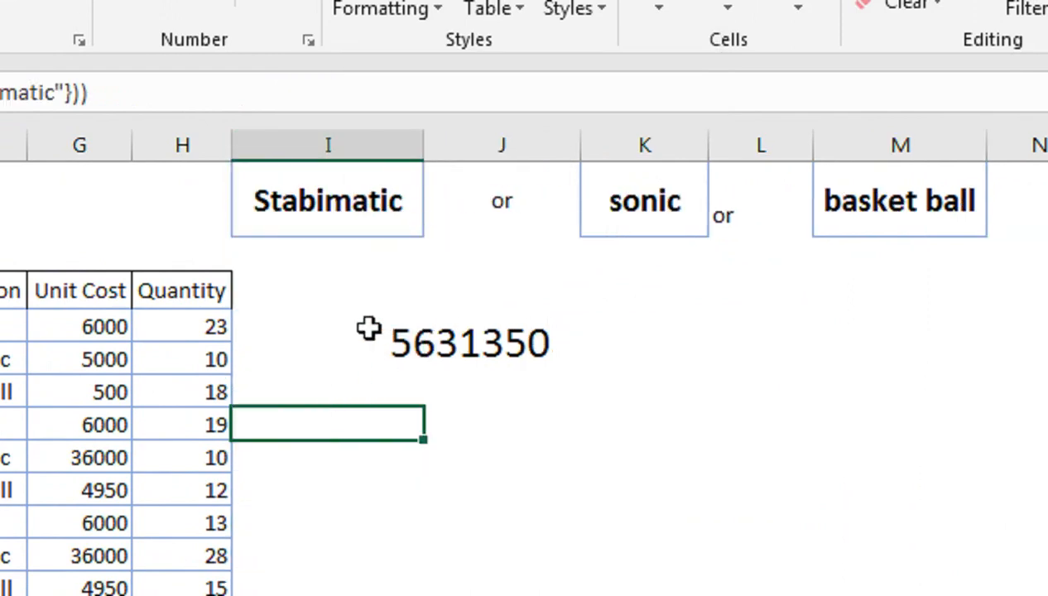
# Step: Examine the SUMPRODUCT formula in the merged result cell below the criteria
pyautogui.click(444, 344)
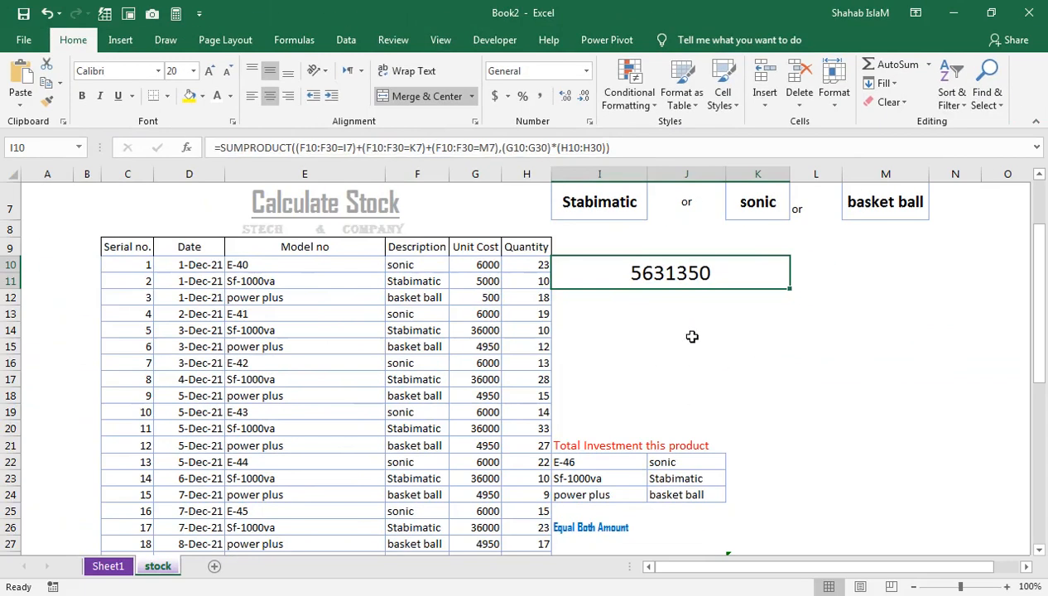
pyautogui.moveTo(874, 464); pyautogui.dragTo(997, 191)
pyautogui.click(658, 403)
pyautogui.click(658, 403)
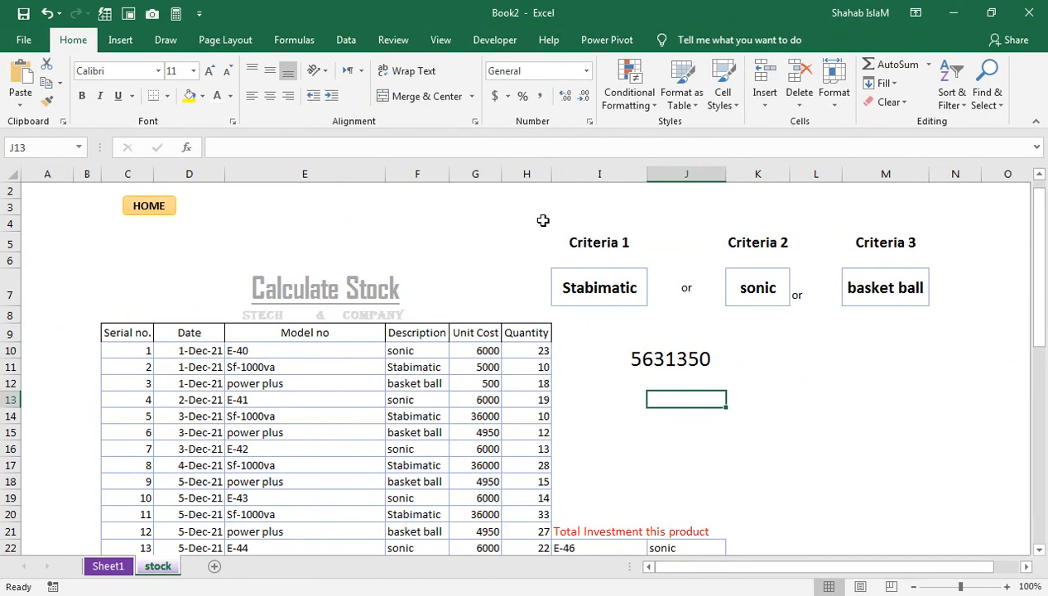
# Step: Insert a new column I beside Quantity and enter the header Amount in I9
pyautogui.rightClick(579, 174)
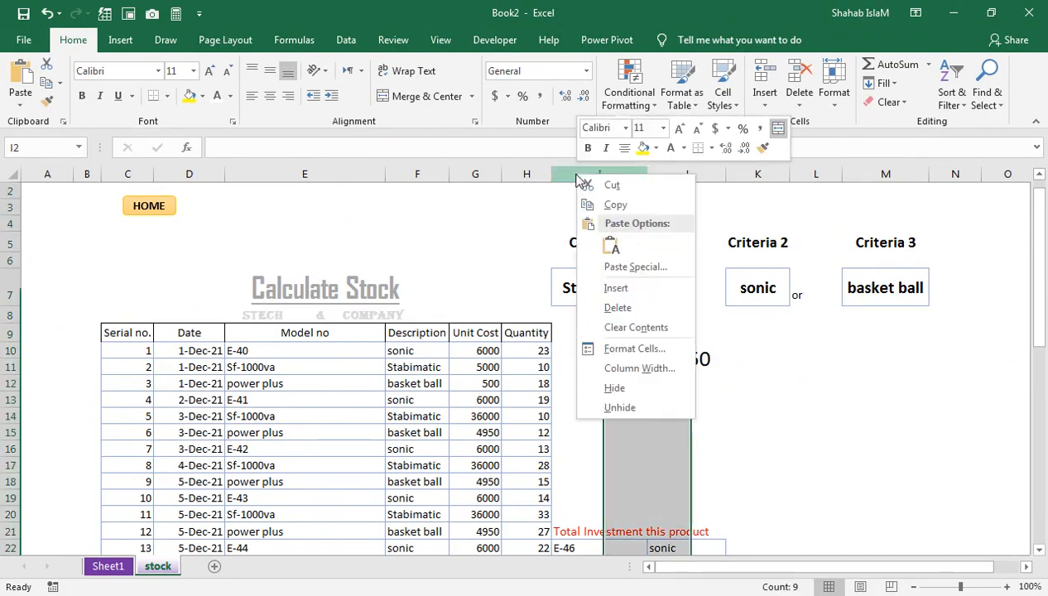
pyautogui.click(617, 286)
pyautogui.click(566, 331)
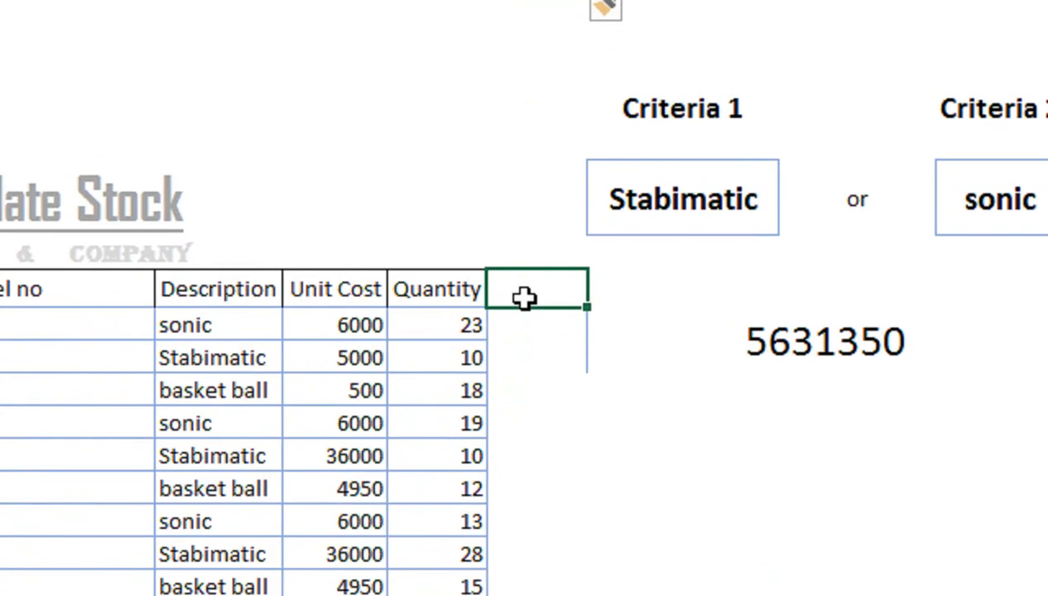
pyautogui.write('Amount')
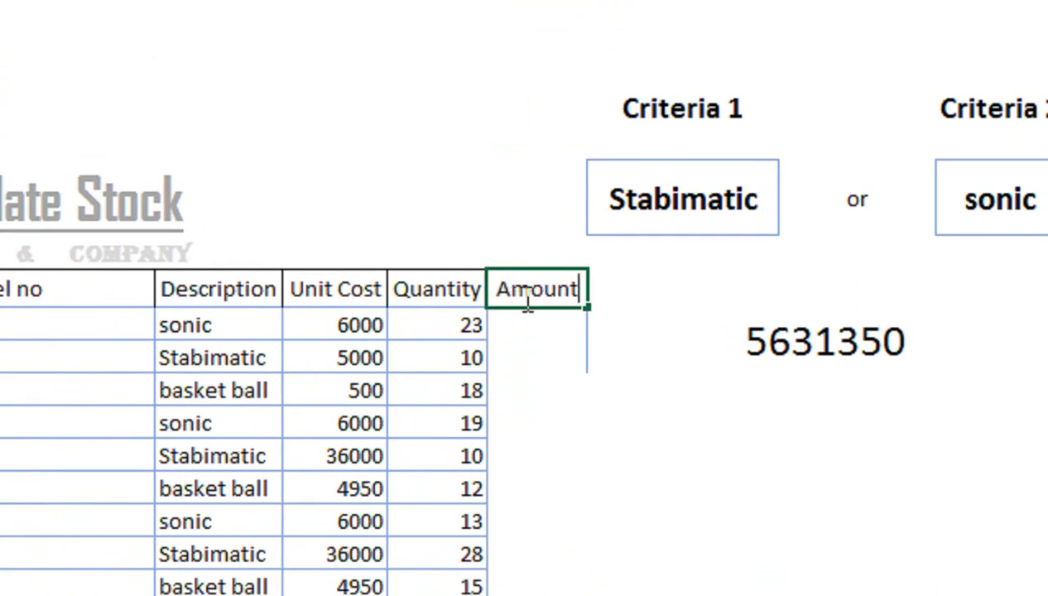
pyautogui.press('Return')
# Step: Calculate Unit Cost times Quantity in I10 with =G10*H10 and fill the formula down the Amount column to row 30
pyautogui.write('=')
pyautogui.press('Left')
pyautogui.press('Left')
pyautogui.write('*')
pyautogui.press('Left')
pyautogui.press('Return')
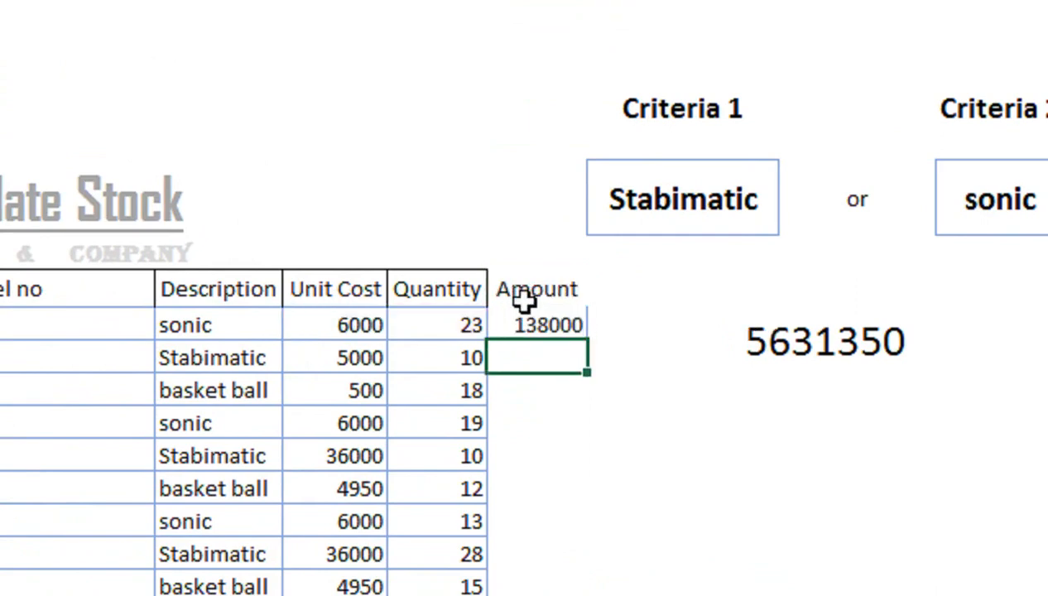
pyautogui.click(533, 324)
pyautogui.doubleClick(591, 339)
# Step: Start a formula in K12 below the SUMPRODUCT result with SUMIFS nested inside SUM, =SUM(SUMIFS(
pyautogui.click(807, 385)
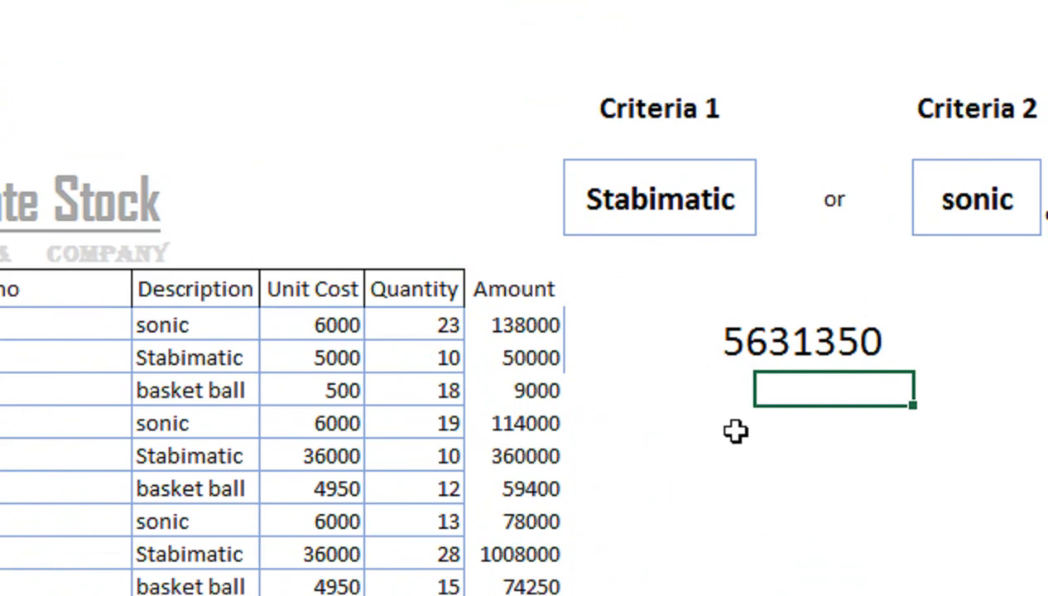
pyautogui.write('=su')
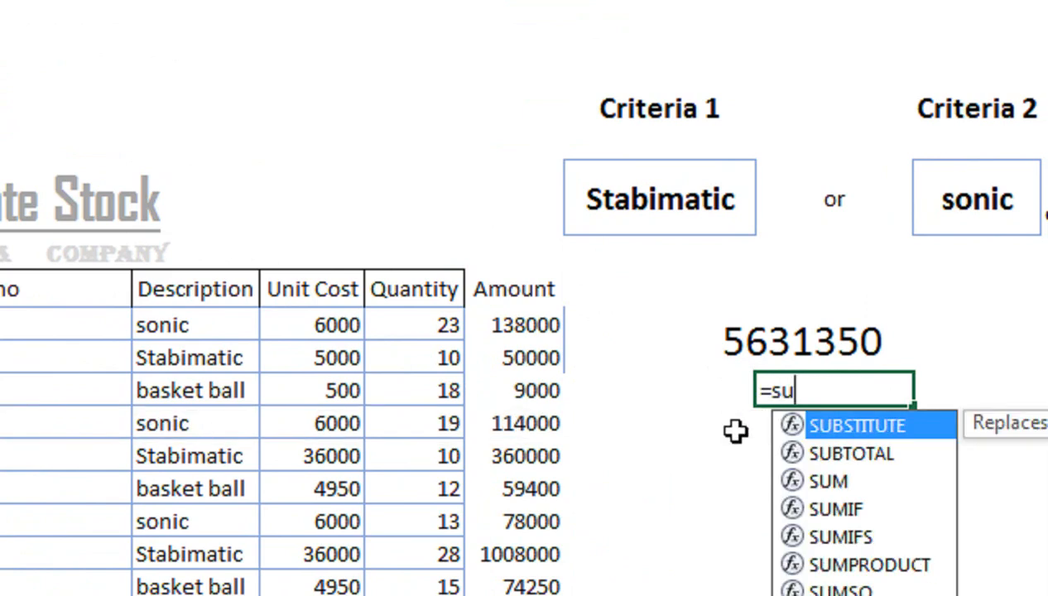
pyautogui.write('mi')
pyautogui.press('Tab')
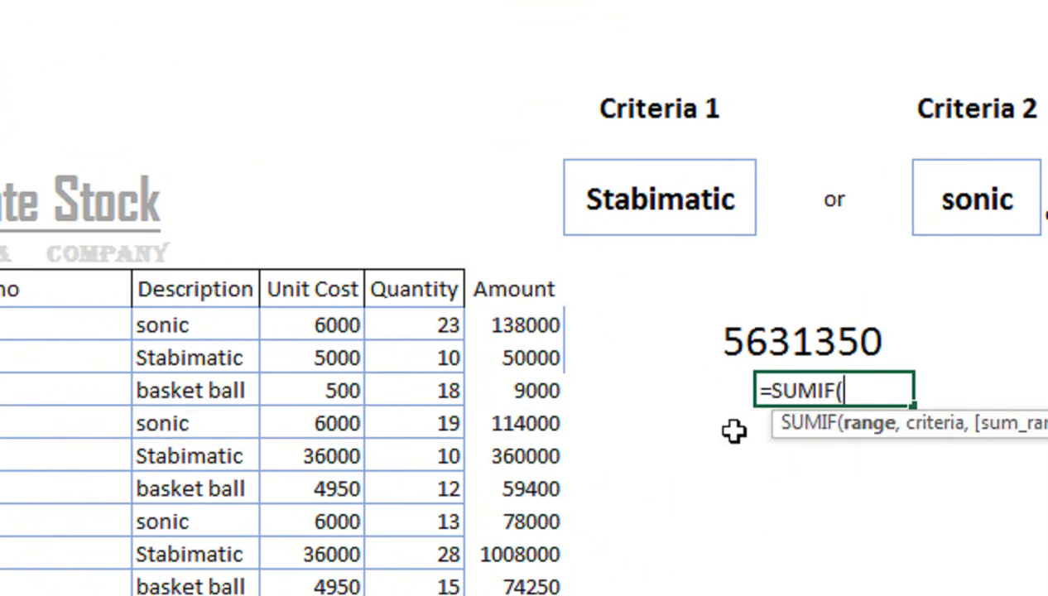
pyautogui.press('BackSpace')
pyautogui.press('BackSpace')
pyautogui.press('BackSpace')
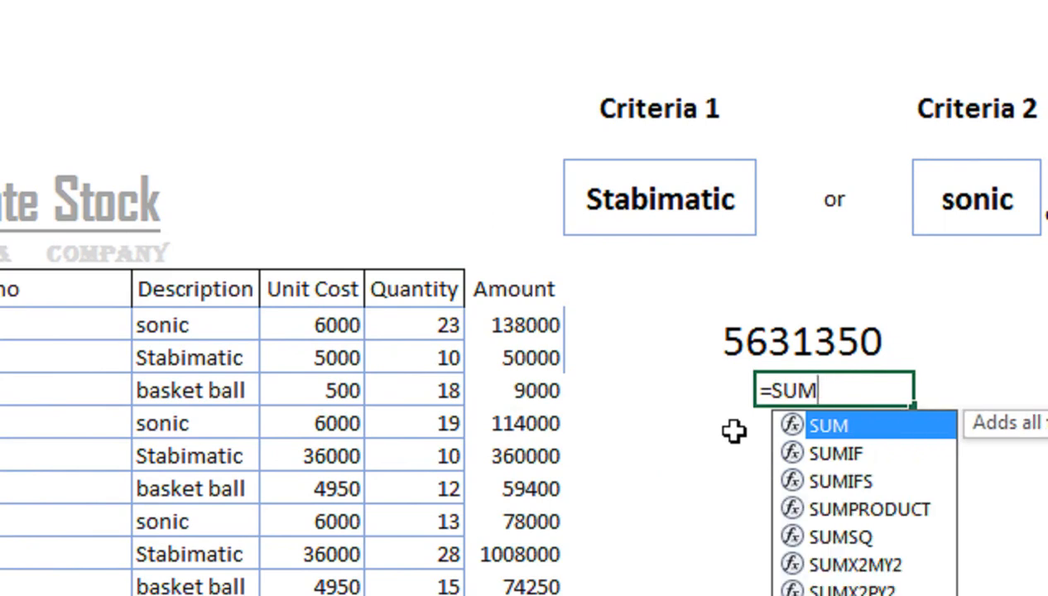
pyautogui.press('Tab')
pyautogui.write('sumif')
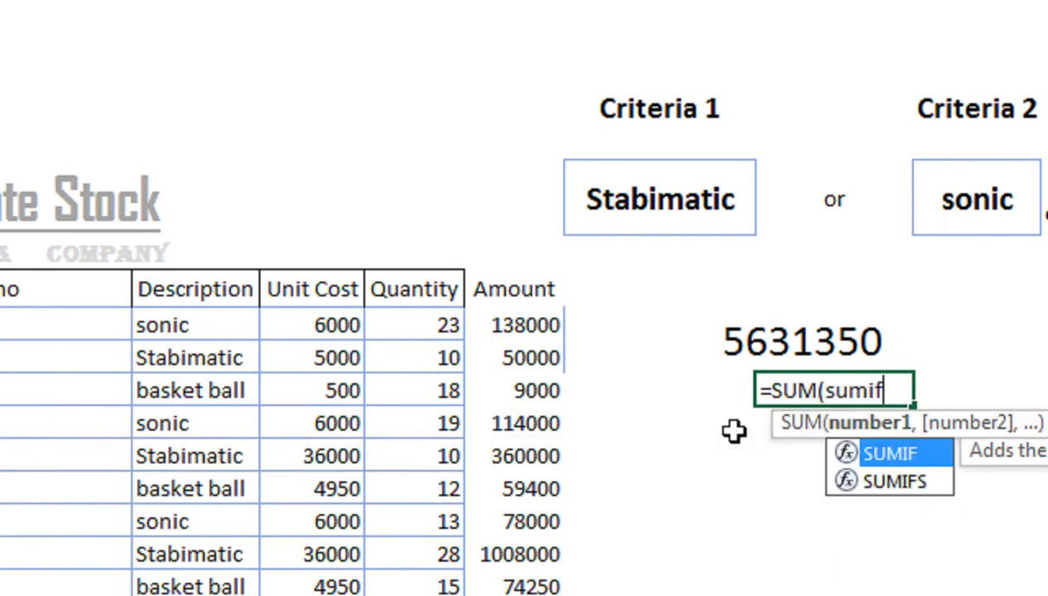
pyautogui.press('Down')
pyautogui.press('Tab')
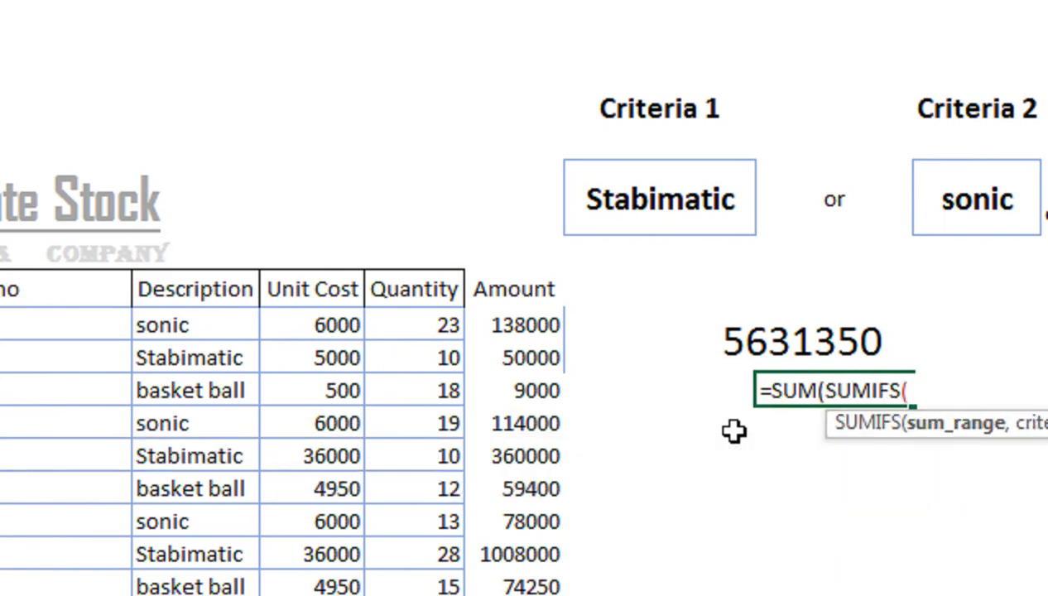
# Step: Complete the formula as =SUM(SUMIFS(I10:I30,F10:F30,"sonic")), summing Amount where Description is sonic
pyautogui.click(505, 314)
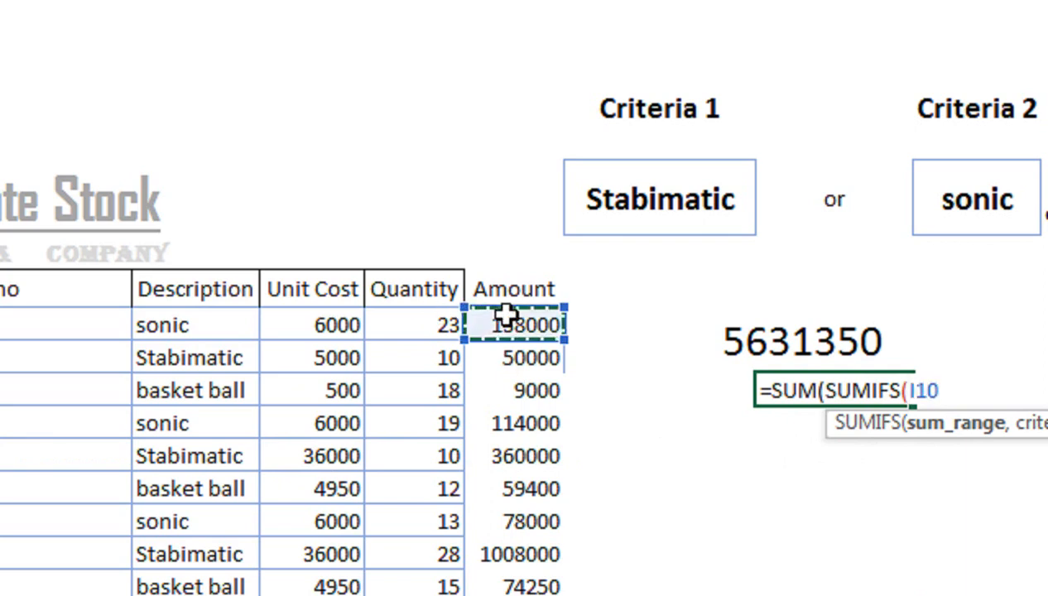
pyautogui.hotkey('ctrl', 'shift', 'Down')
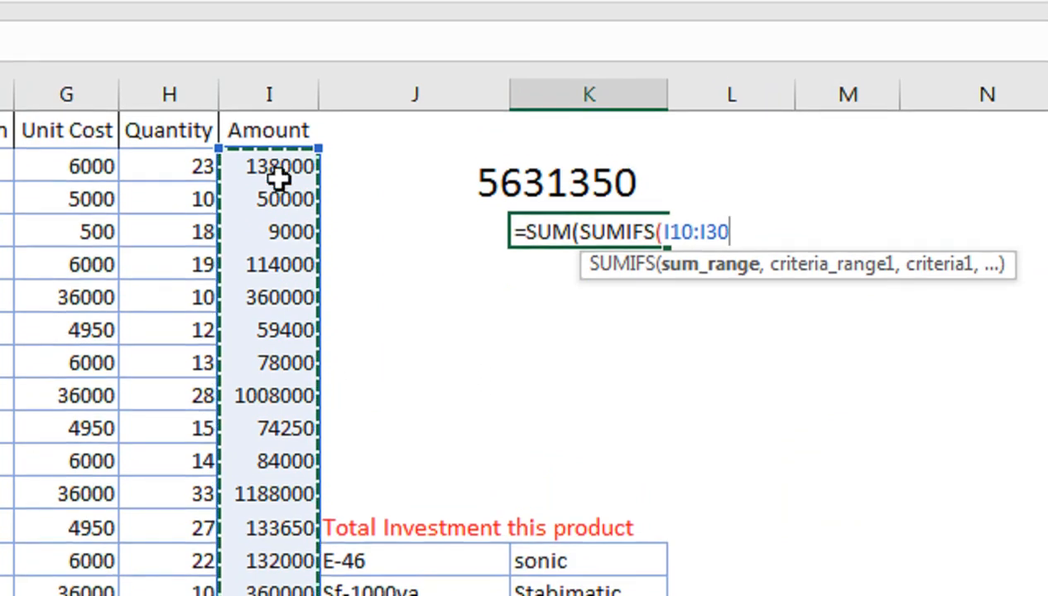
pyautogui.write(',')
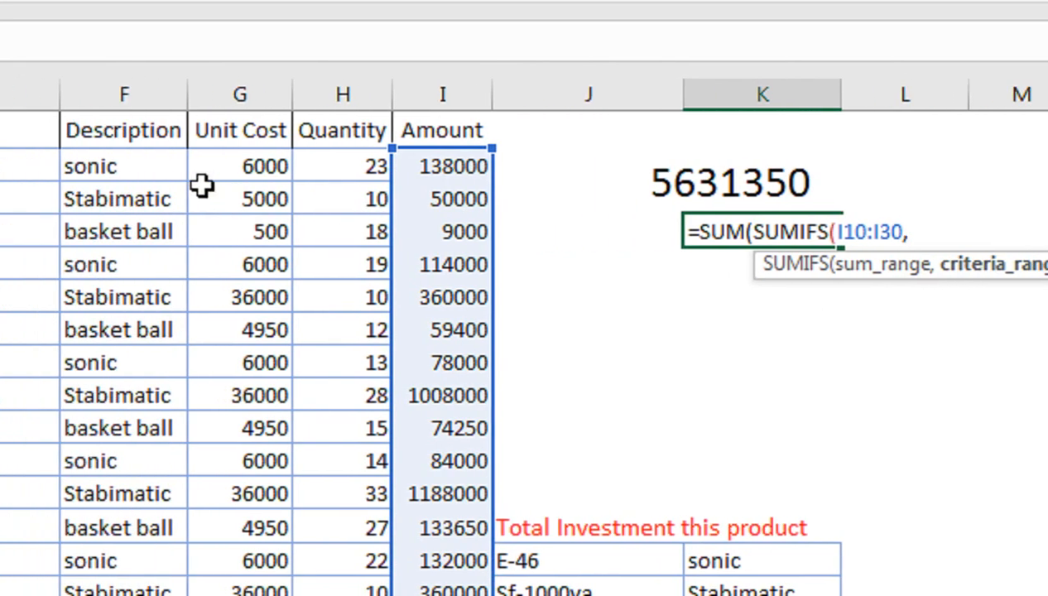
pyautogui.click(249, 168)
pyautogui.hotkey('ctrl', 'shift', 'Down')
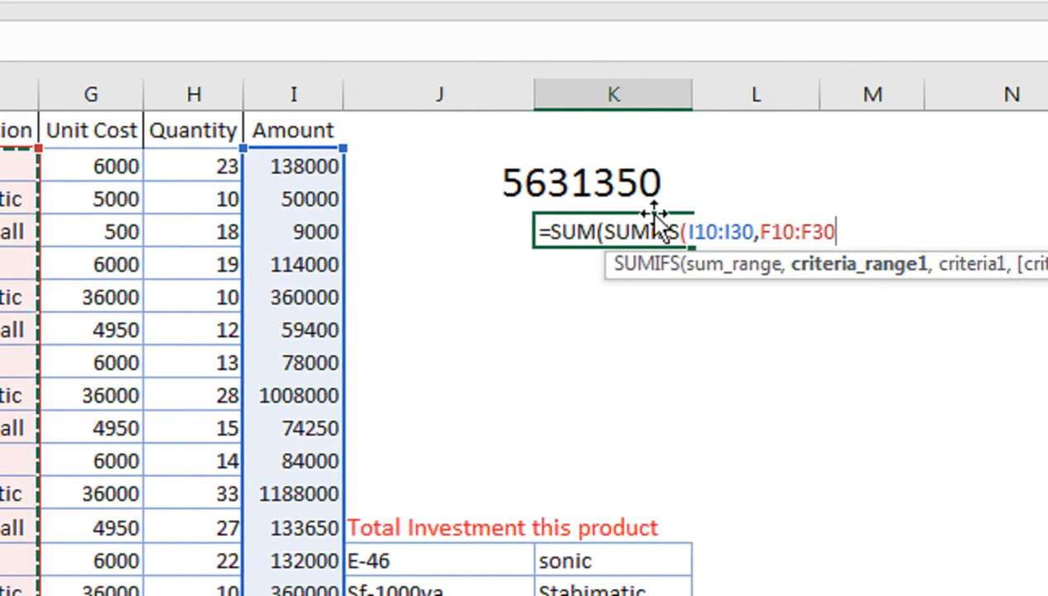
pyautogui.moveTo(669, 232); pyautogui.dragTo(605, 232)
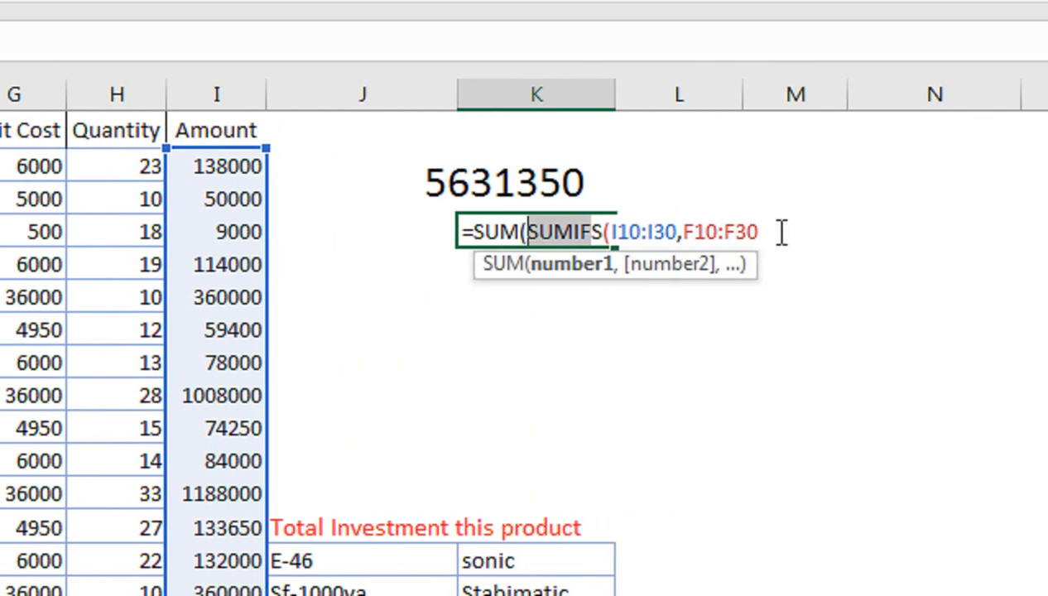
pyautogui.click(785, 232)
pyautogui.write(',"sonic')
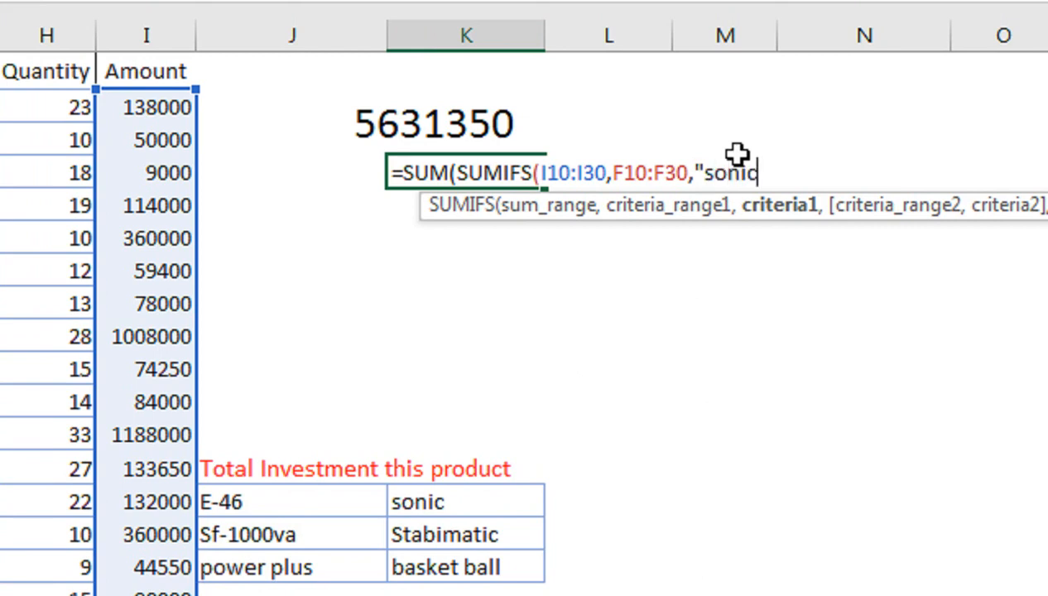
pyautogui.write(')')
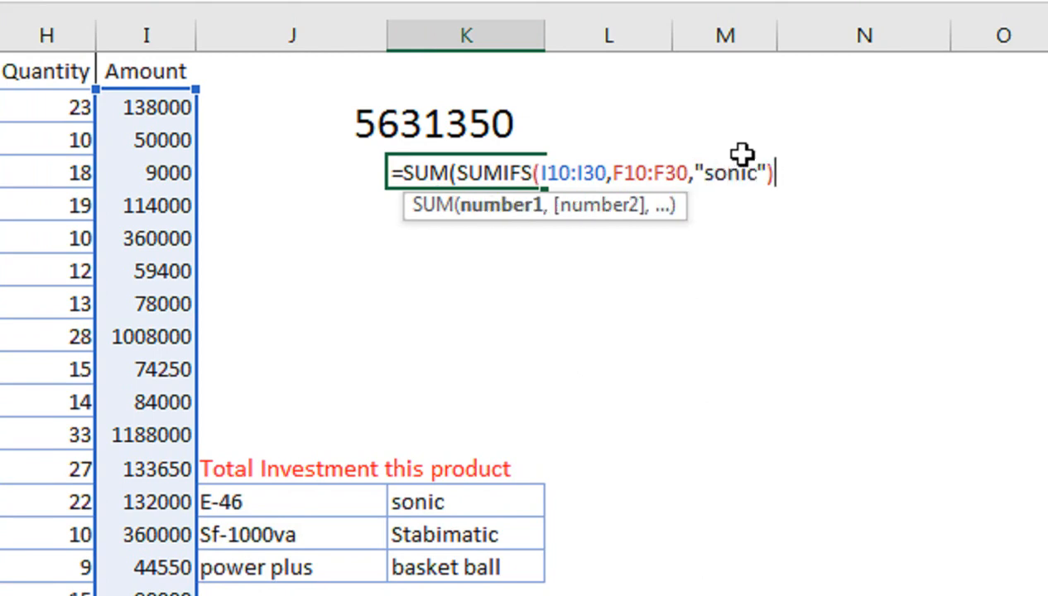
pyautogui.press('Return')
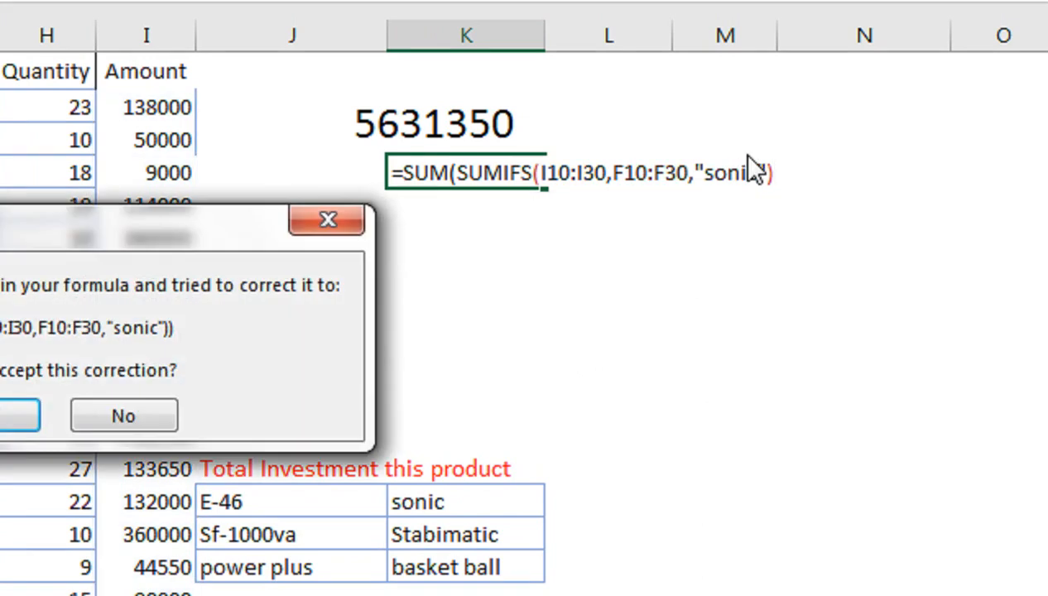
pyautogui.press('Return')
pyautogui.press('Up')
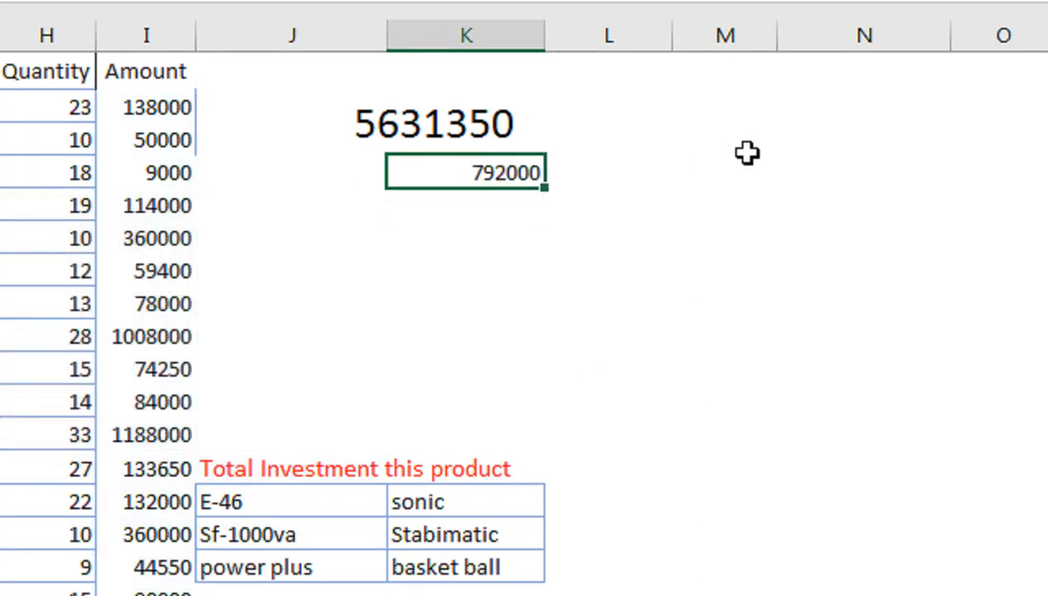
# Step: Edit the K12 formula to open an array constant at its criterion, {"sonic", ready for further products
pyautogui.press('F2')
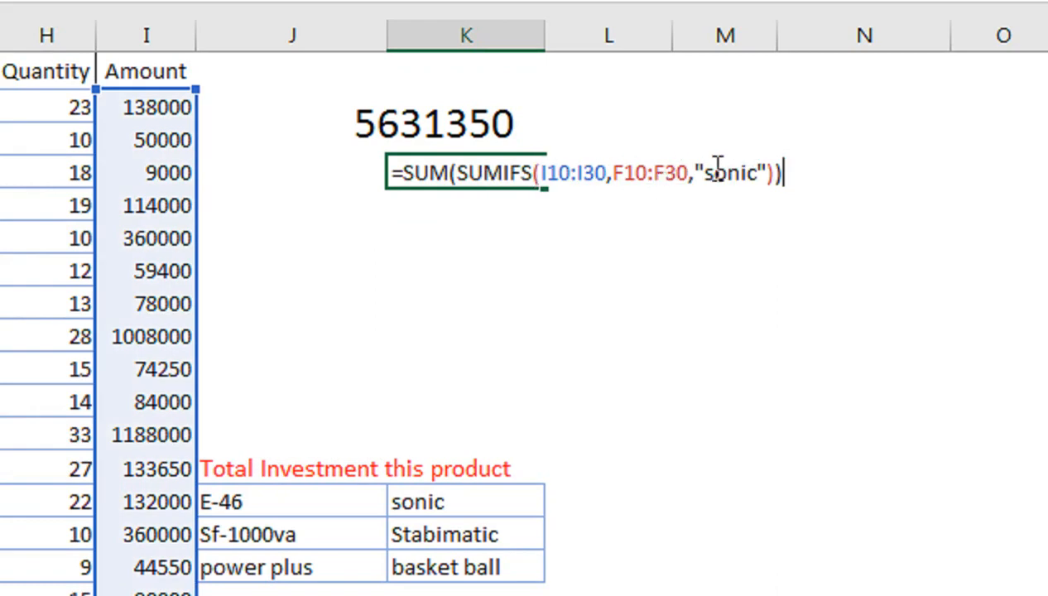
pyautogui.click(693, 175)
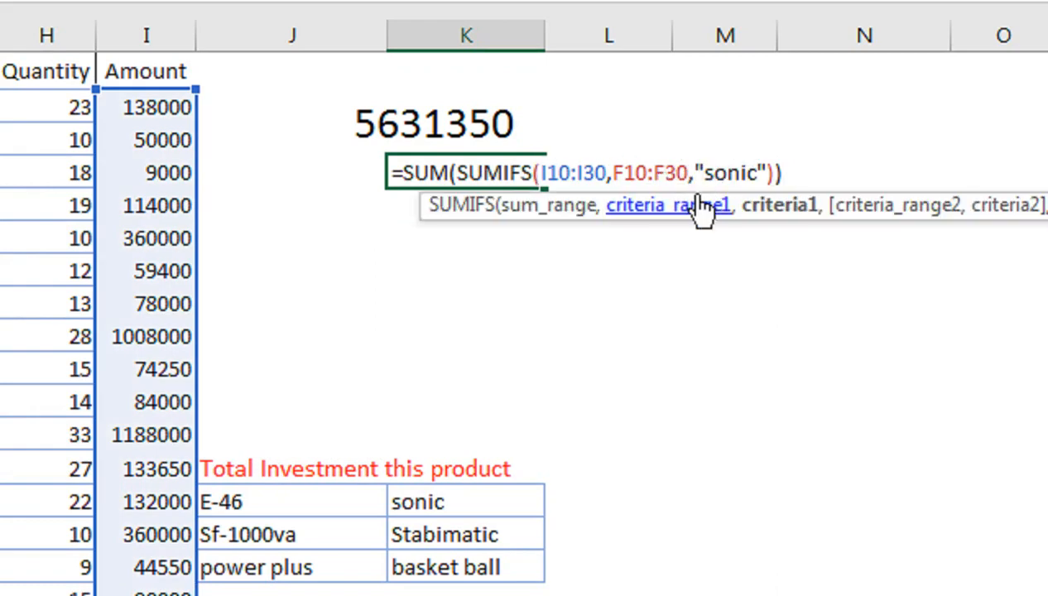
pyautogui.click(780, 174)
pyautogui.write(',')
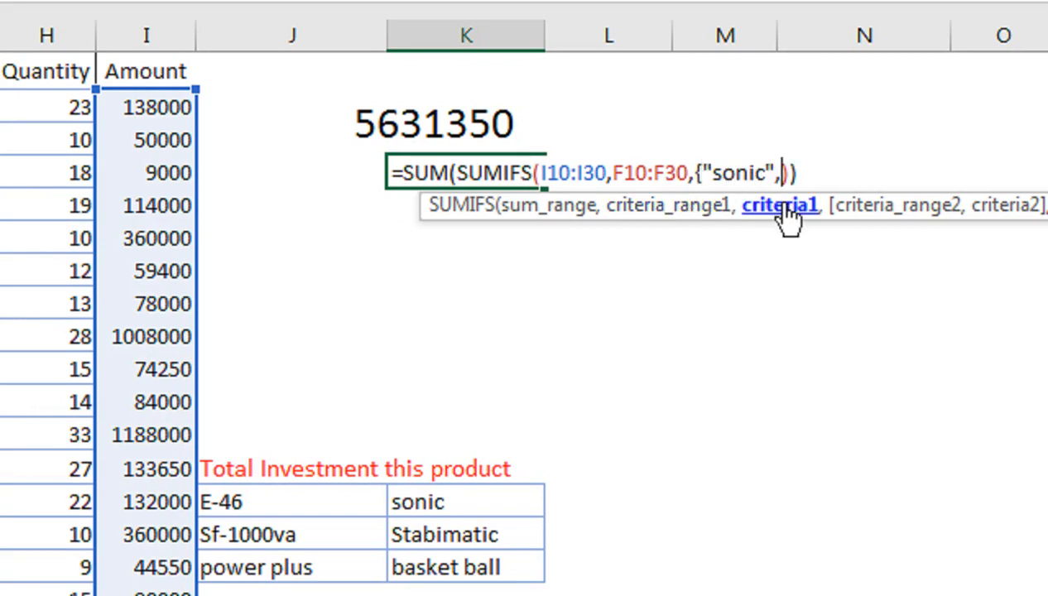
# Step: Add "Stabimatic as the second product in the criteria array, correcting its spelling
pyautogui.write('"Sta')
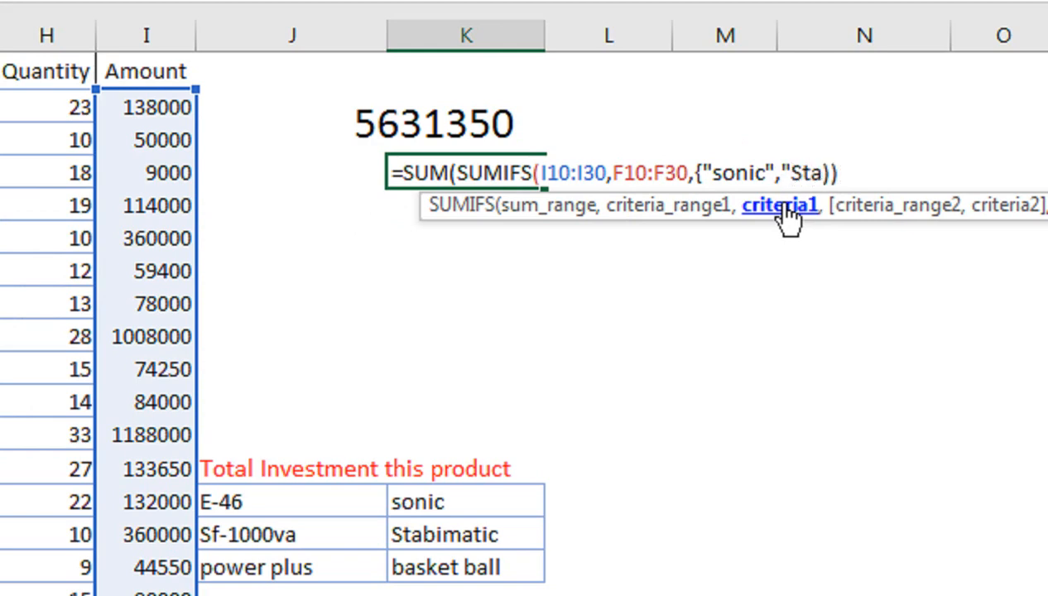
pyautogui.write('bitmac')
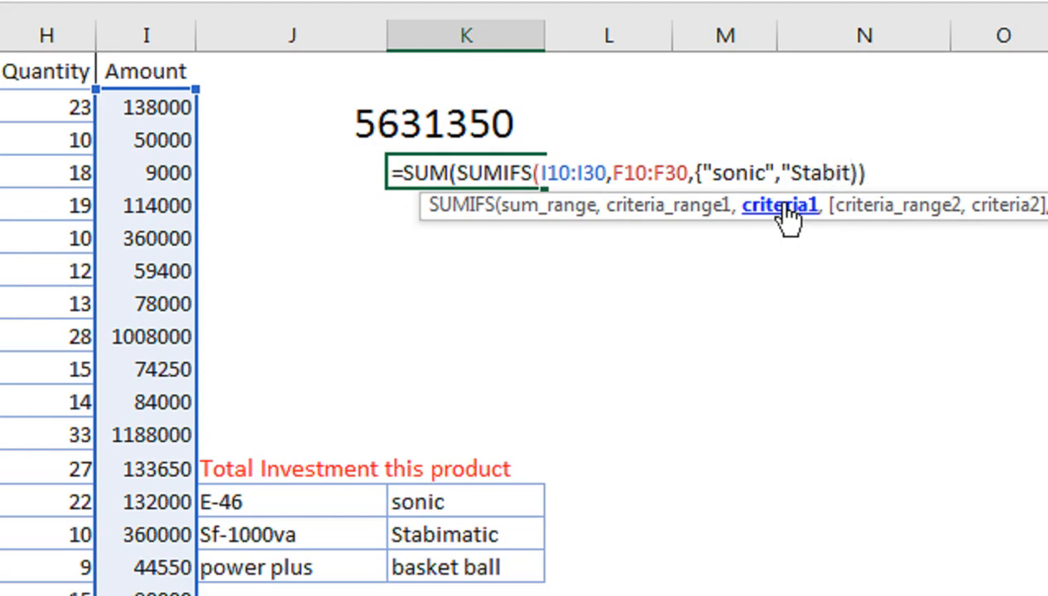
pyautogui.write('ti')
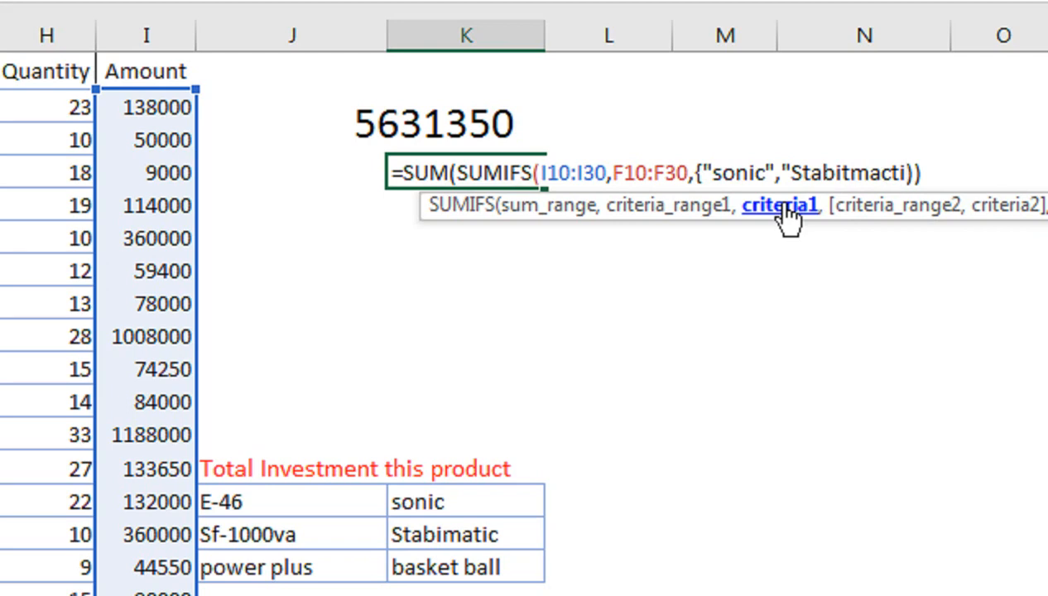
pyautogui.click(843, 172)
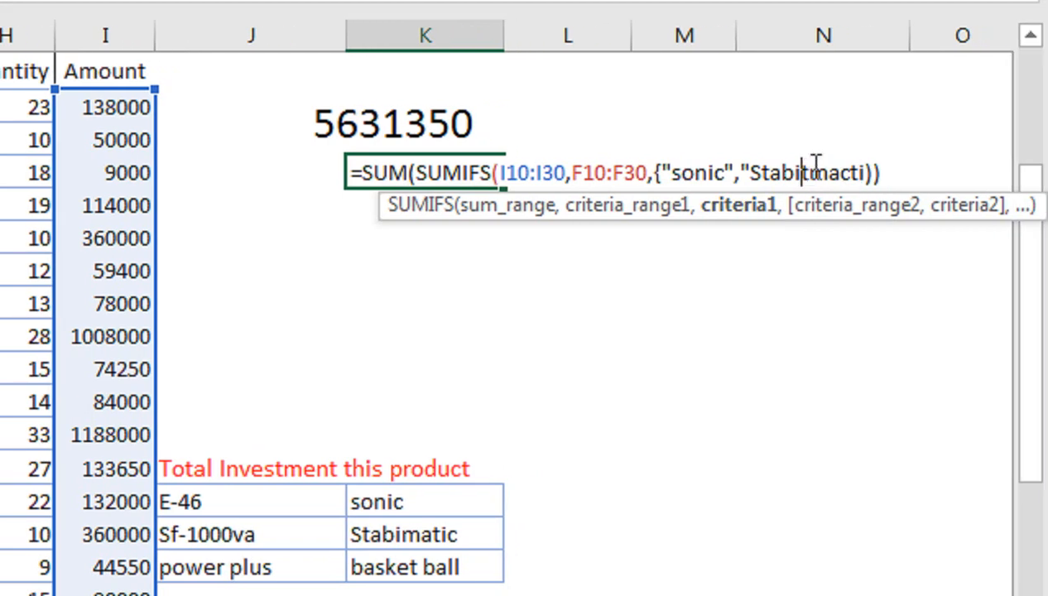
pyautogui.press('BackSpace')
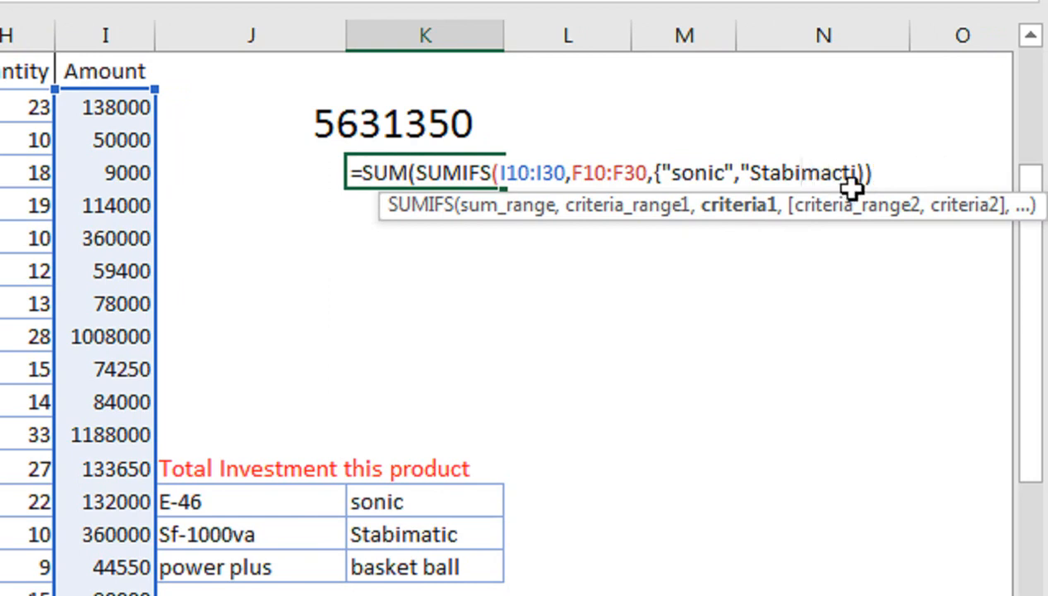
pyautogui.click(852, 172)
pyautogui.press('BackSpace')
pyautogui.press('BackSpace')
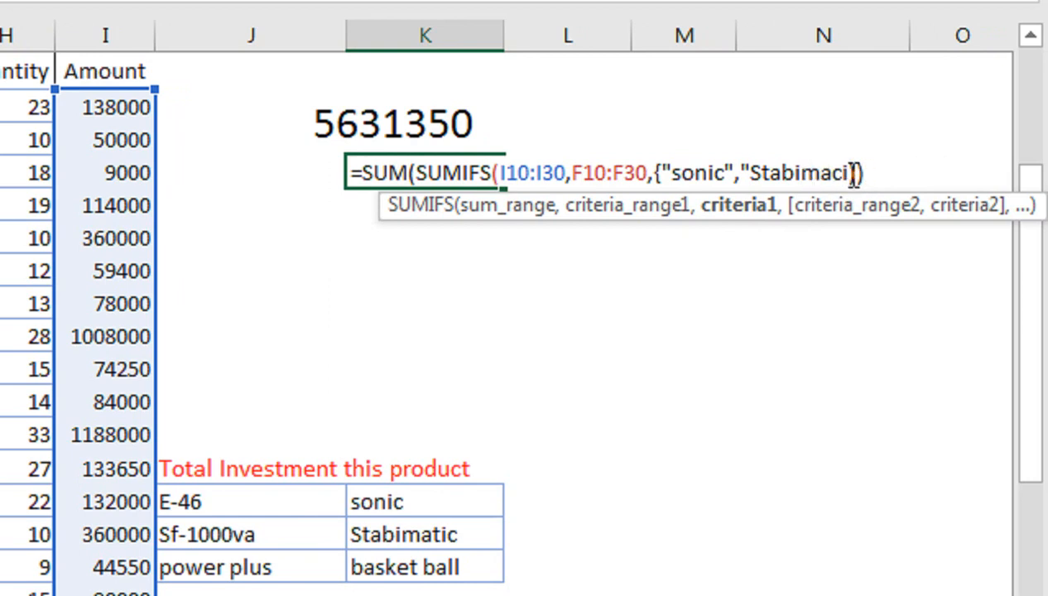
pyautogui.press('BackSpace')
pyautogui.write('i')
pyautogui.press('BackSpace')
pyautogui.write('ti')
pyautogui.press('BackSpace')
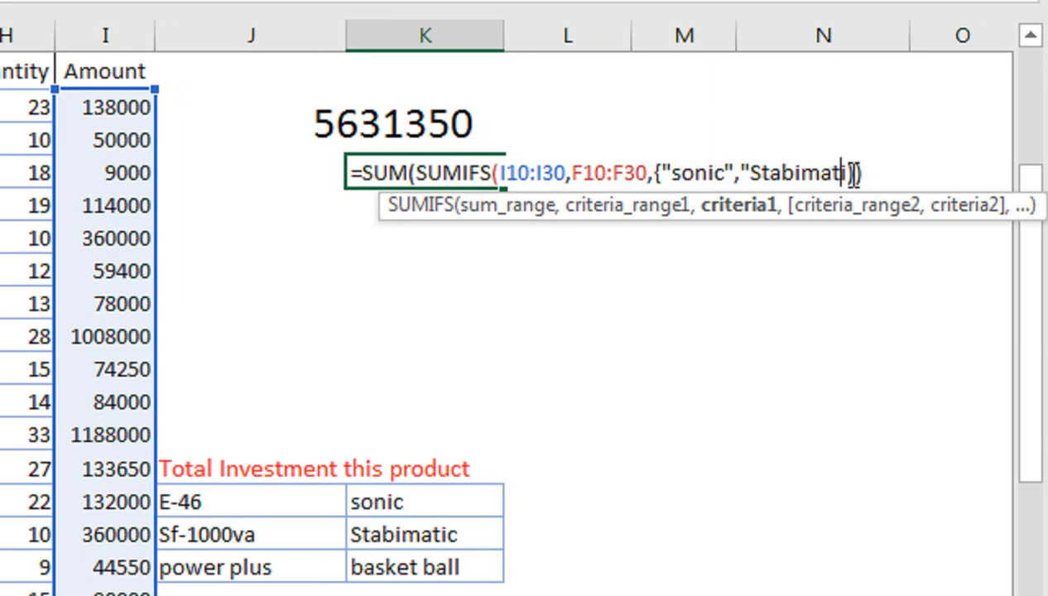
pyautogui.write('c')
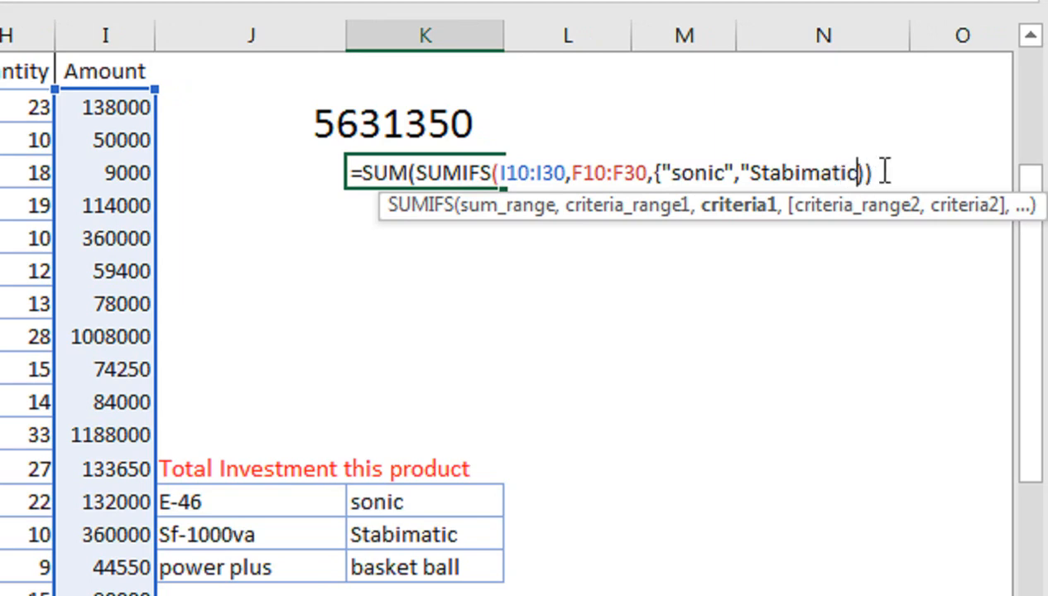
# Step: Add "Basket ball" as the third product in the criteria array of the K12 formula
pyautogui.write('","')
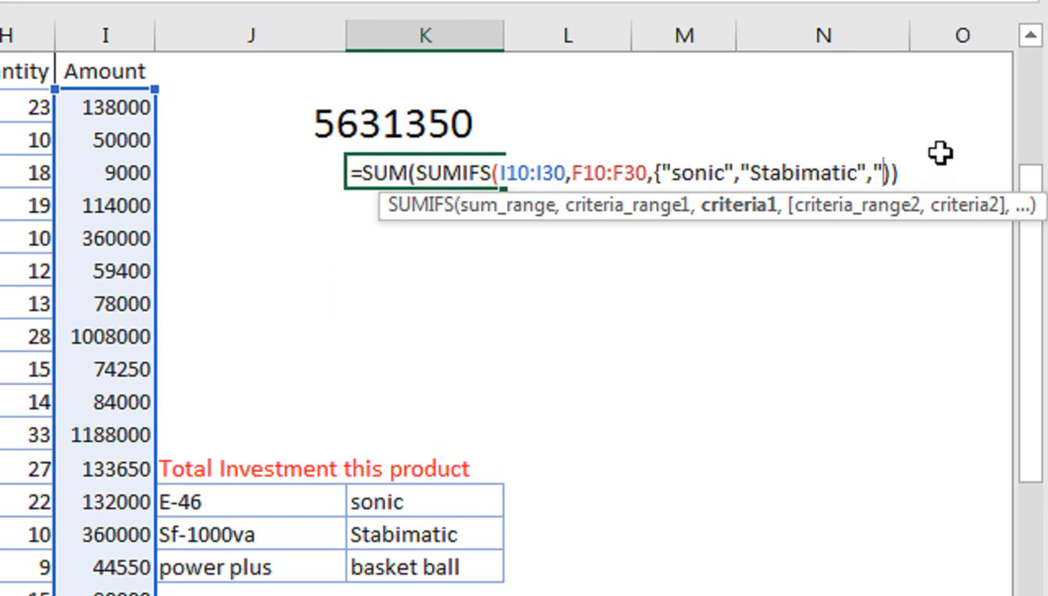
pyautogui.write('Basket b')
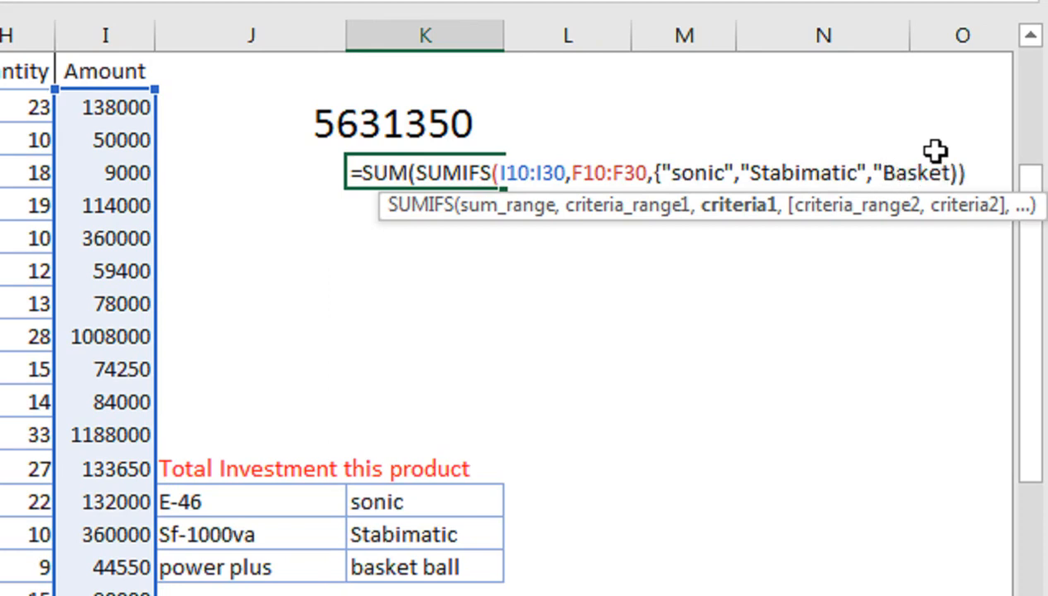
pyautogui.write('all')
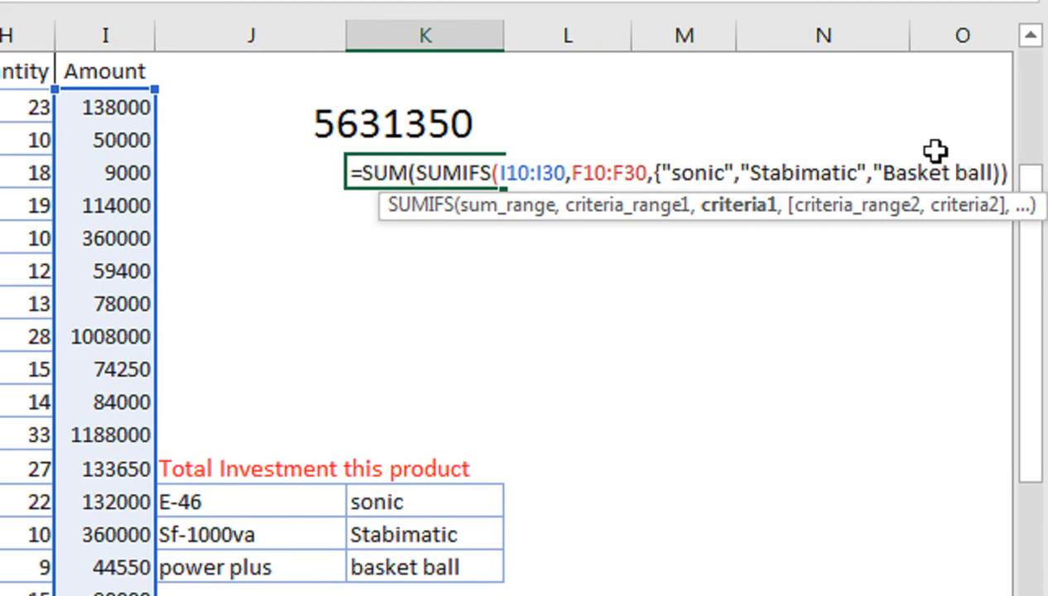
pyautogui.write('"')
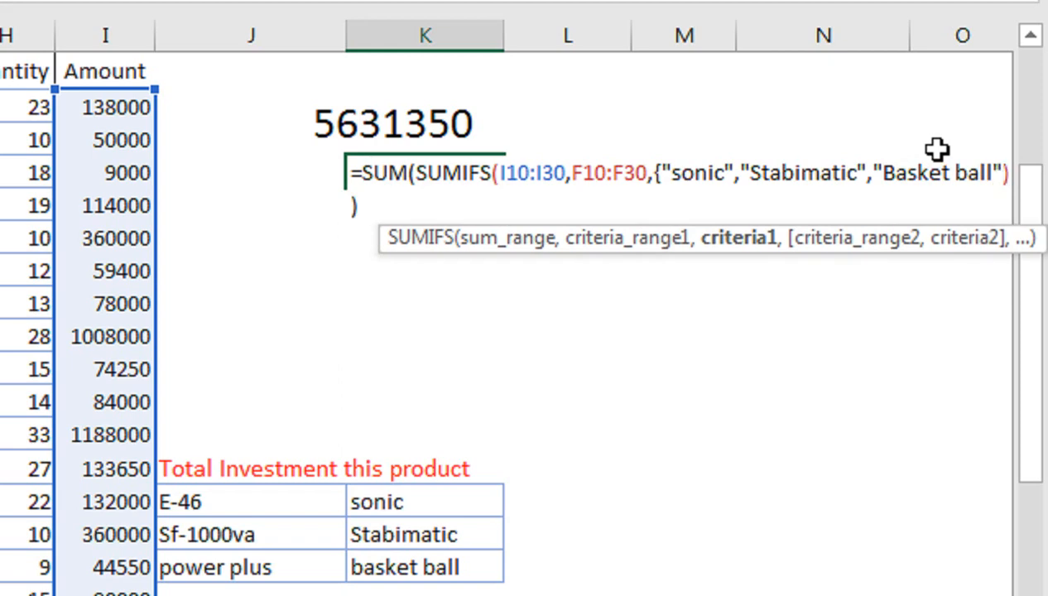
# Step: Close the array constant and enter the formula as =SUM(SUMIFS(I10:I30,F10:F30,{"sonic","Stabimatic","Basket ball"}))
pyautogui.write('_')
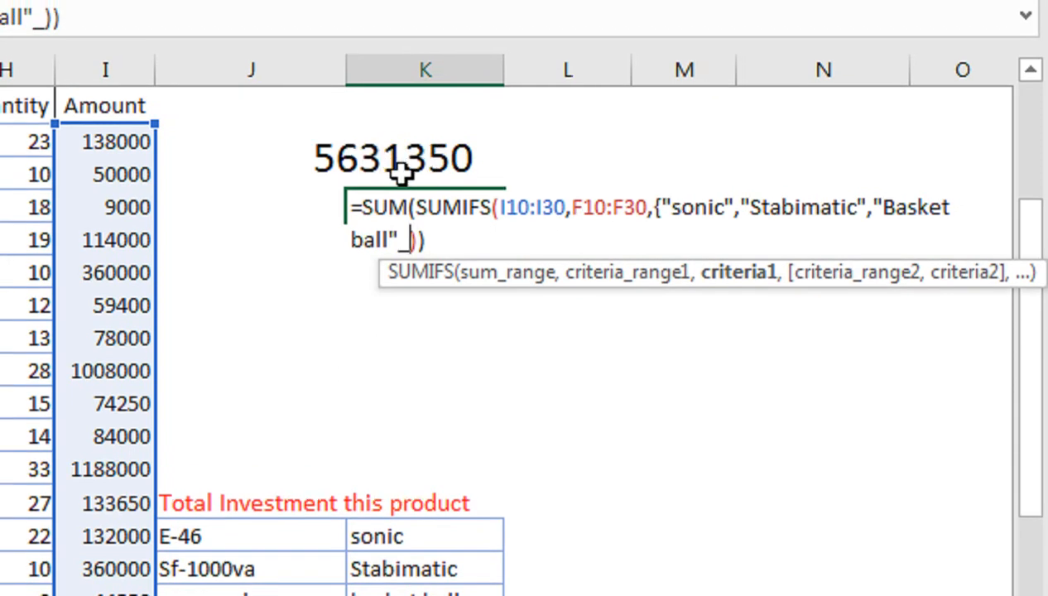
pyautogui.press('BackSpace')
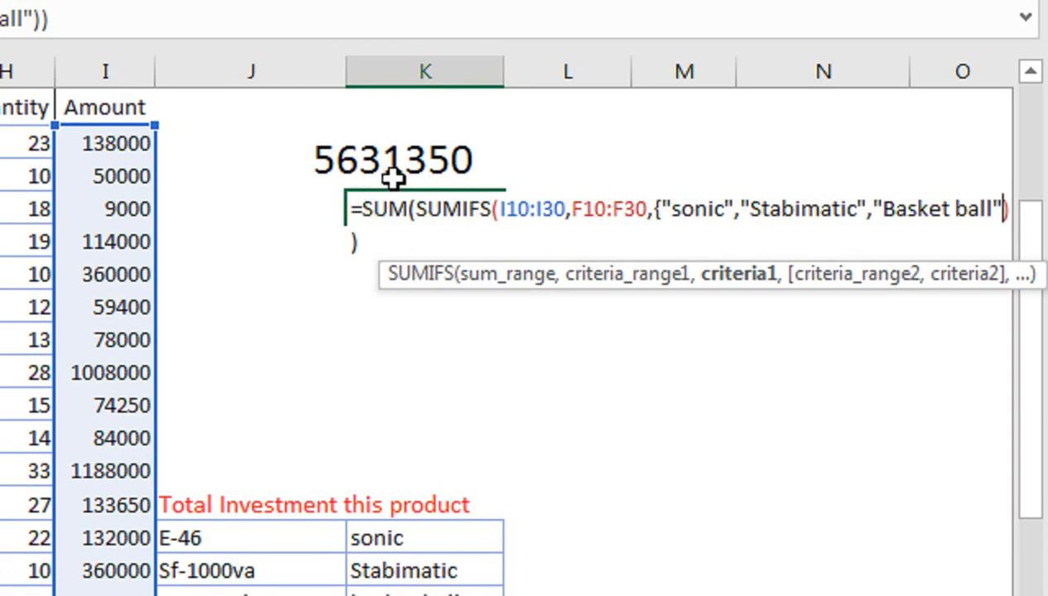
pyautogui.press('Return')
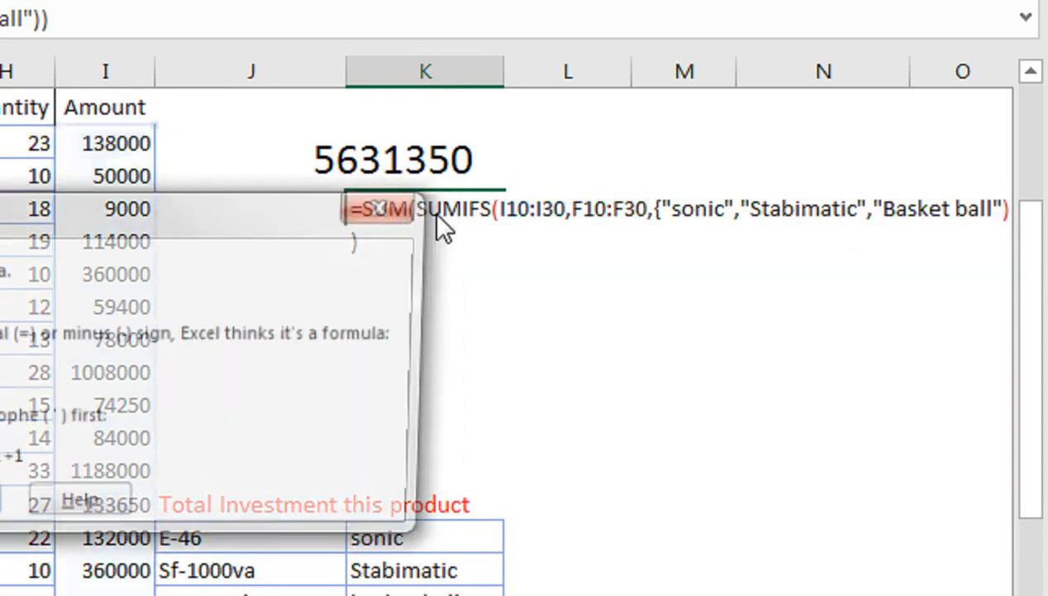
pyautogui.click(426, 213)
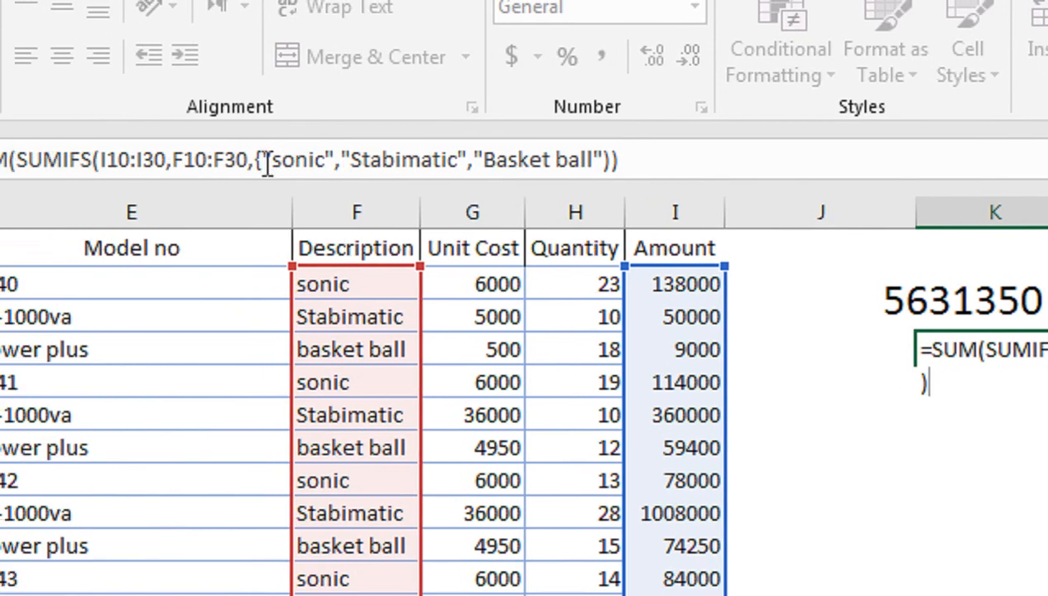
pyautogui.click(600, 160)
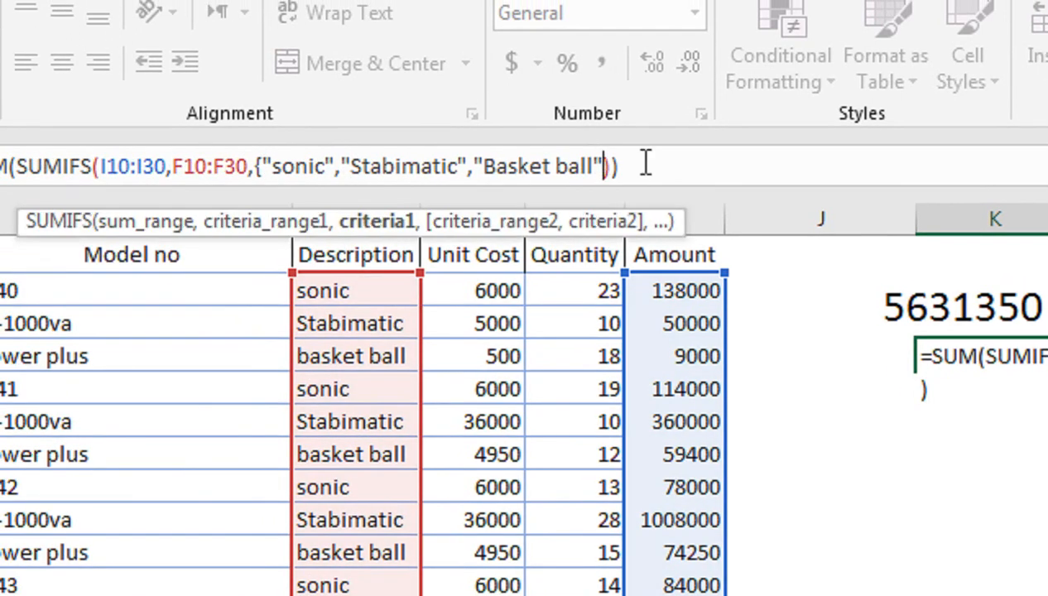
pyautogui.write('}')
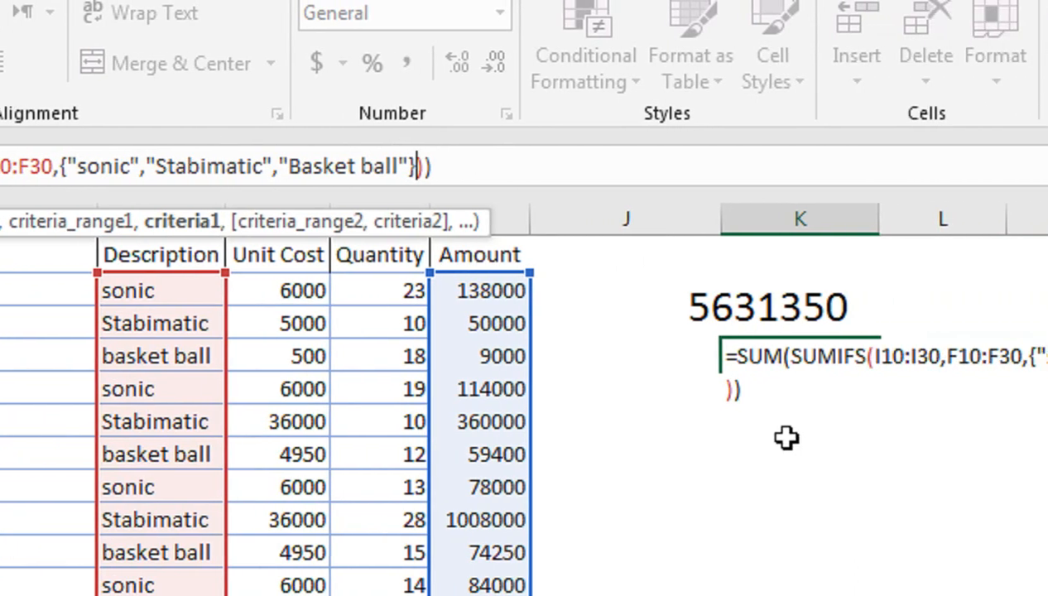
pyautogui.press('Return')
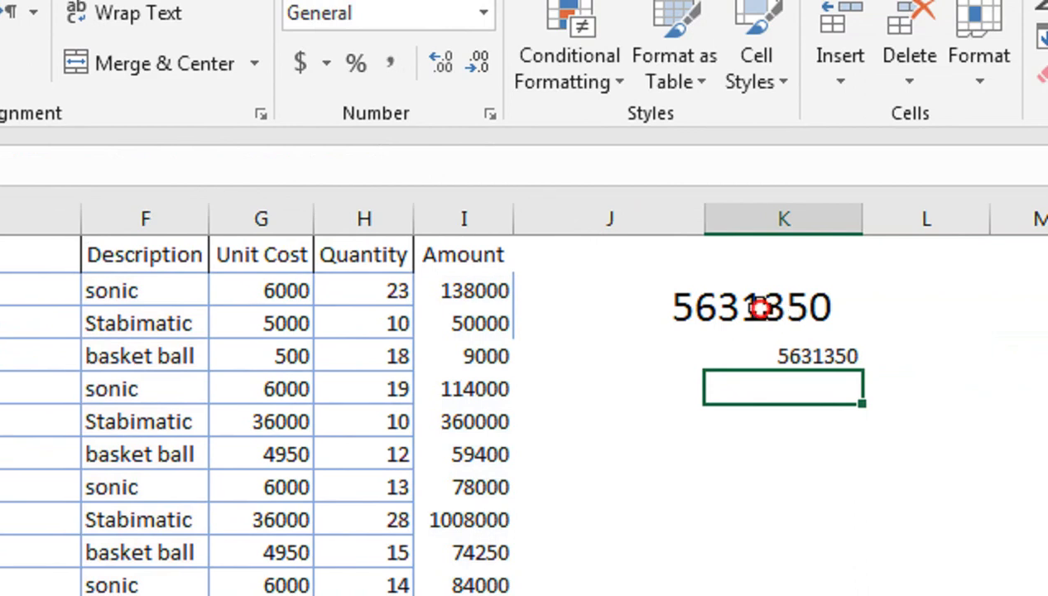
# Step: Copy the large centred formatting of the SUMPRODUCT result in J10 onto the SUMIFS result below it
pyautogui.click(776, 305)
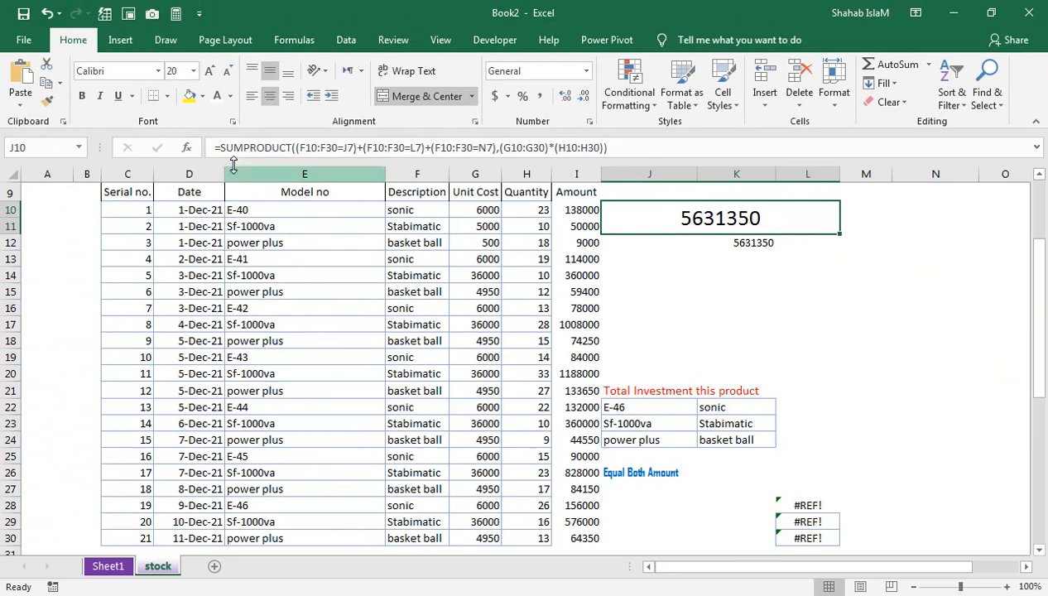
pyautogui.click(46, 100)
pyautogui.click(729, 248)
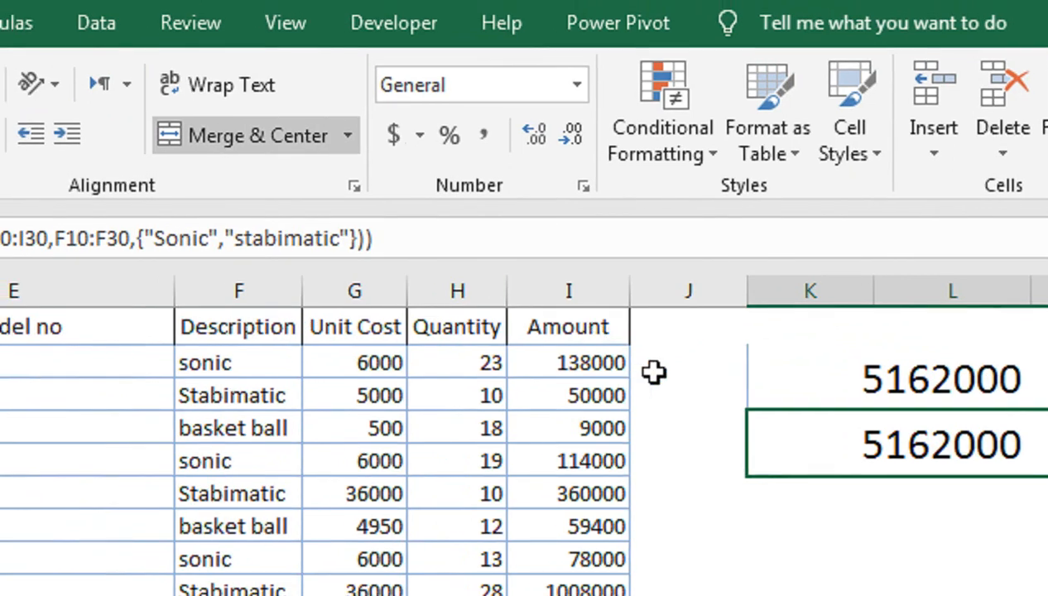
# Step: In the advance.xlsx stock sheet, enter the labels "method 1" in J11 and "method 2" in J12 beside the two totals
pyautogui.click(664, 391)
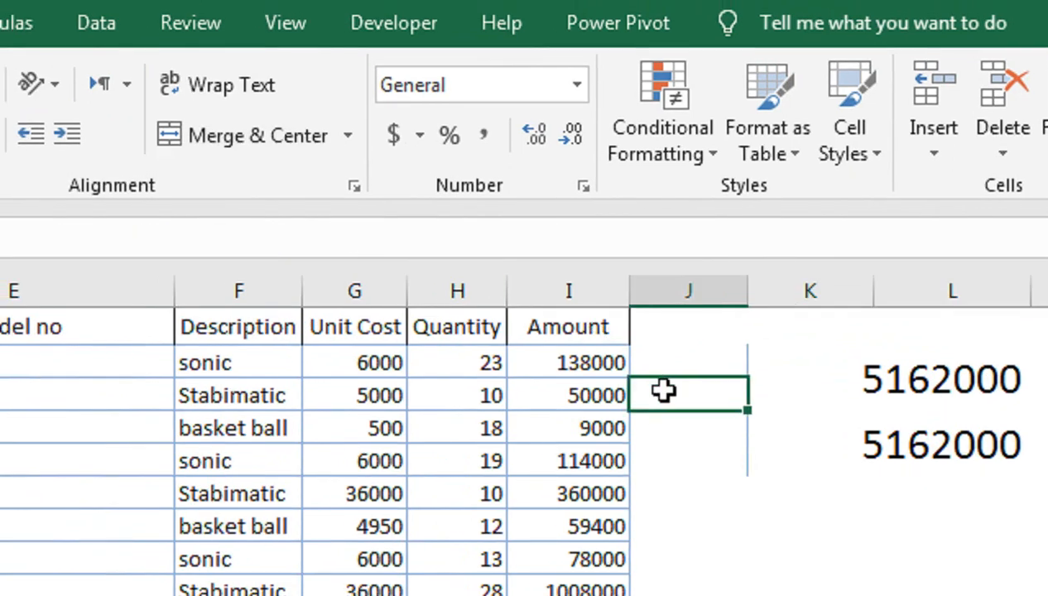
pyautogui.write('metho')
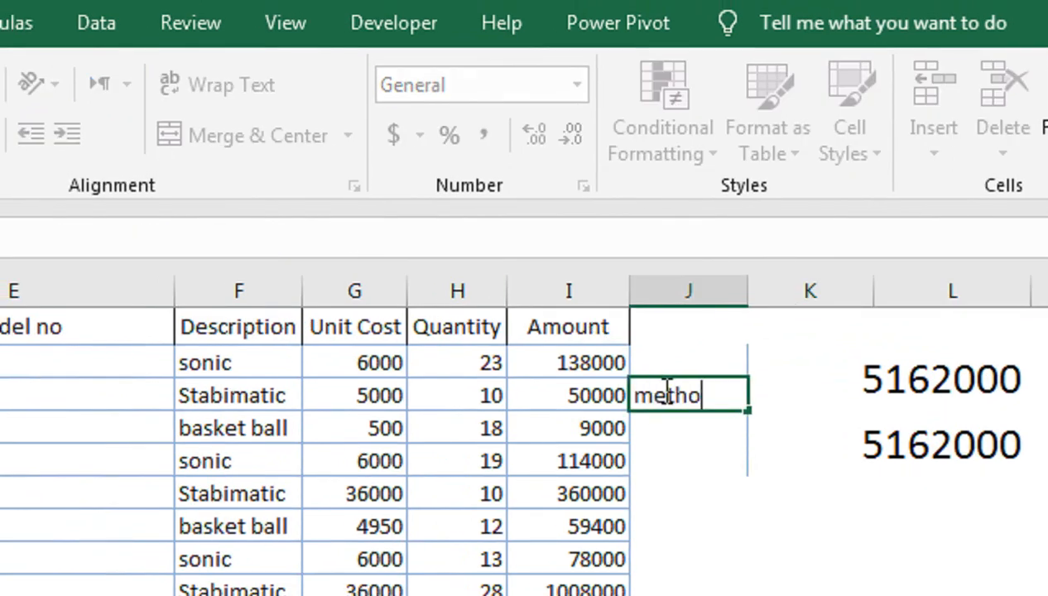
pyautogui.write('d 1')
pyautogui.press('Return')
pyautogui.write('method')
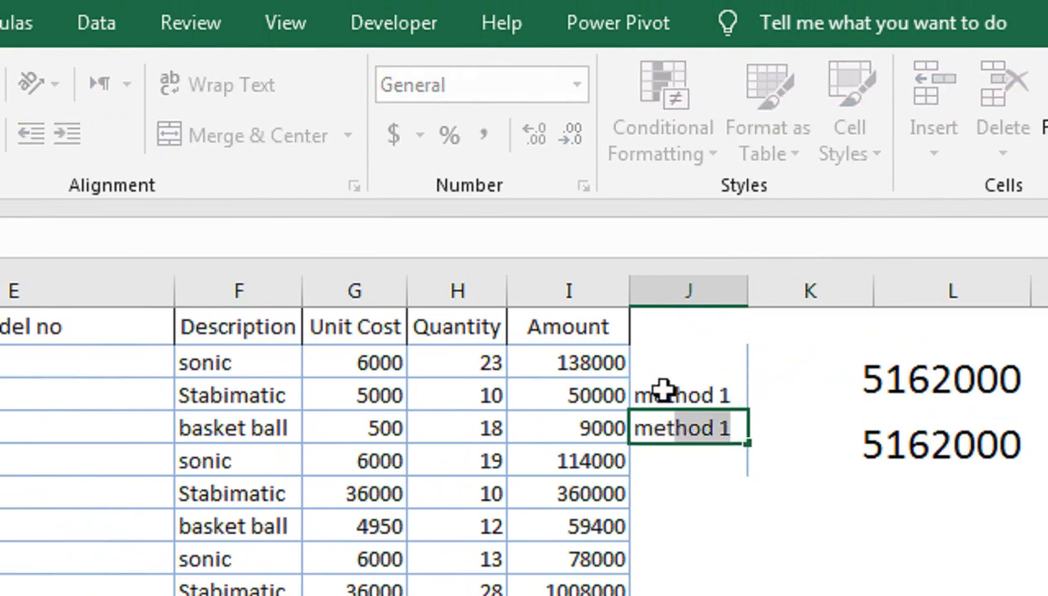
pyautogui.write(' 2')
pyautogui.press('Return')
pyautogui.press('Return')
pyautogui.press('Return')
pyautogui.press('Return')
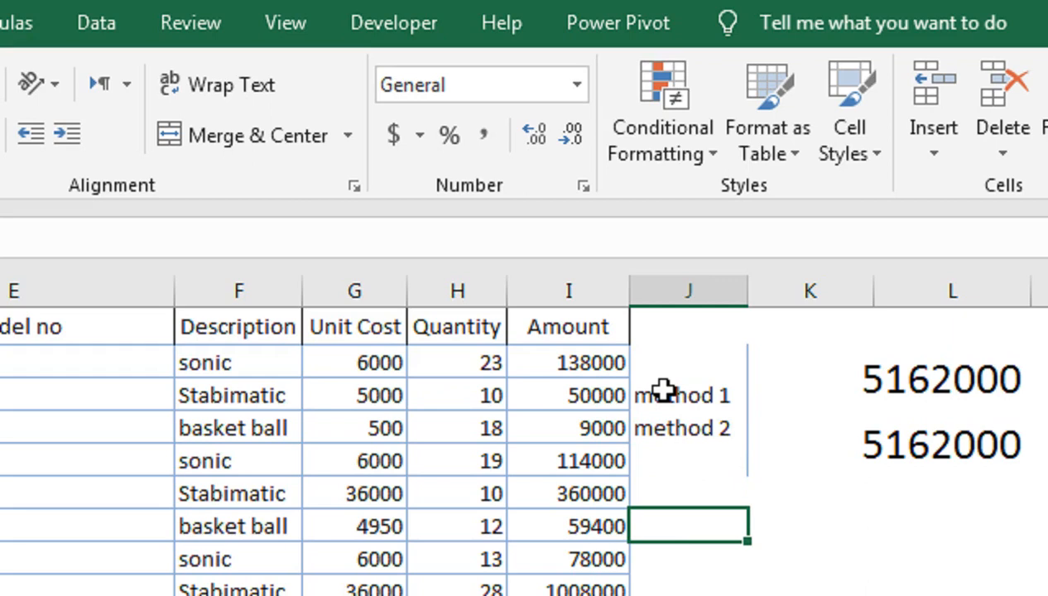
pyautogui.press('Left')
pyautogui.press('Left')
pyautogui.press('Left')
pyautogui.press('Left')
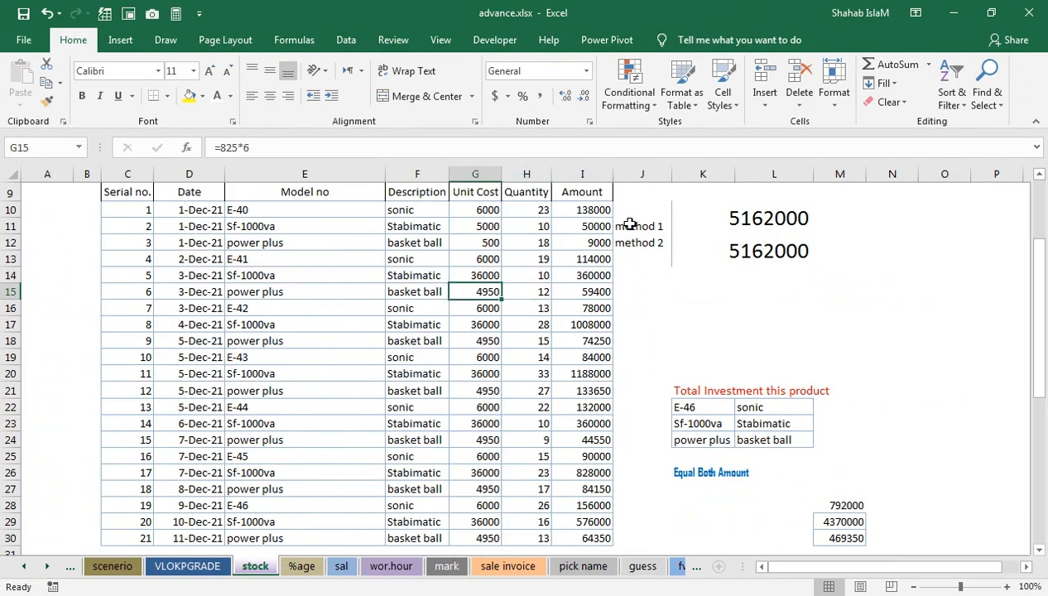
pyautogui.press('Up')
pyautogui.press('Up')
pyautogui.press('Up')
pyautogui.press('Up')
pyautogui.press('Up')
pyautogui.press('Up')
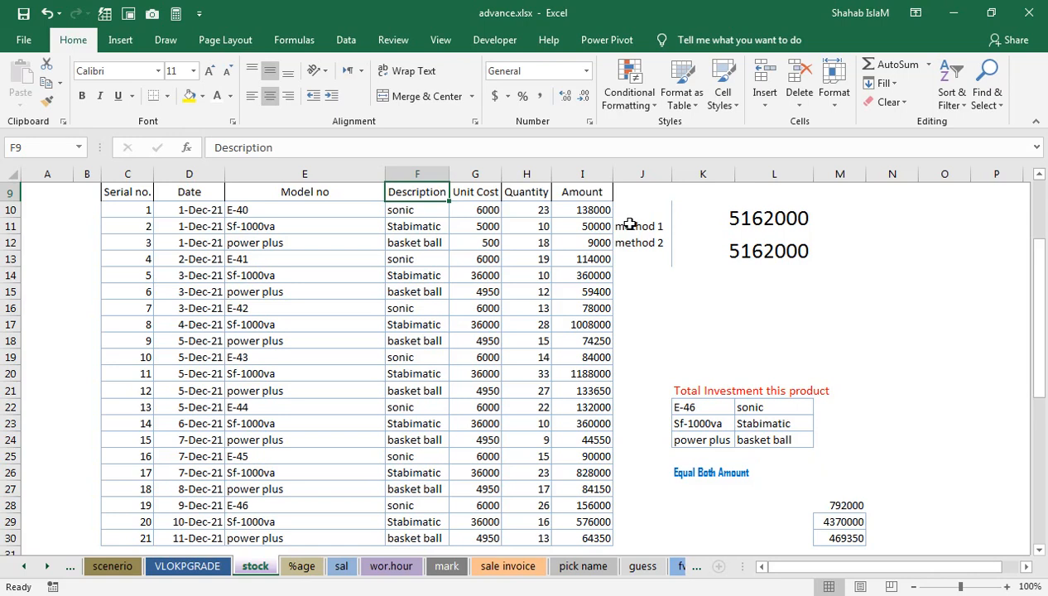
pyautogui.press('Up')
pyautogui.press('Up')
pyautogui.press('Up')
pyautogui.press('Up')
pyautogui.press('Up')
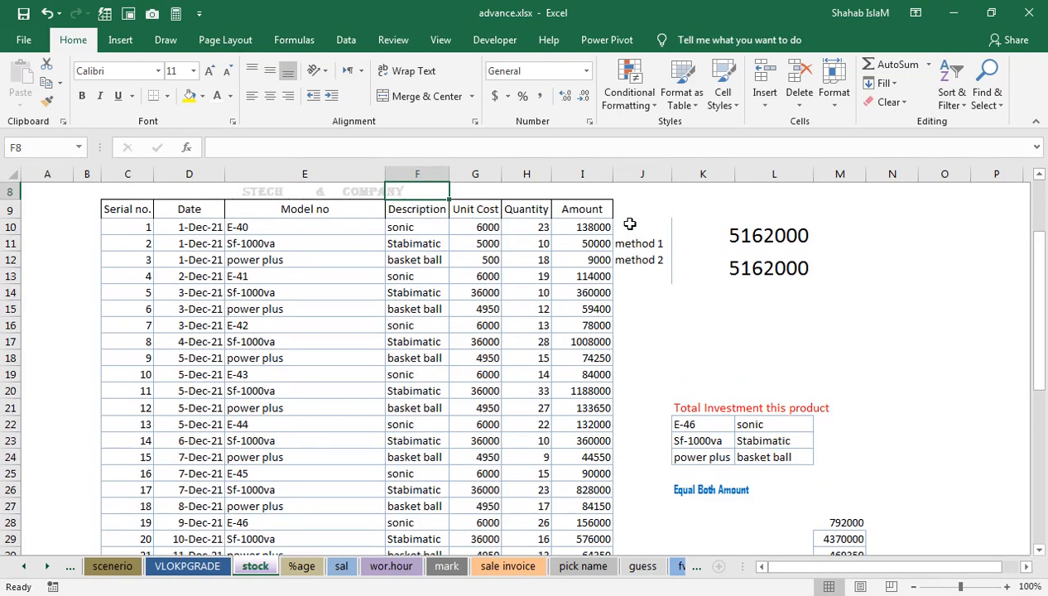
pyautogui.press('Down')
pyautogui.press('Down')
pyautogui.press('Down')
pyautogui.press('Down')
pyautogui.press('Down')
pyautogui.press('Down')
pyautogui.press('Down')
pyautogui.press('Down')
pyautogui.press('Down')
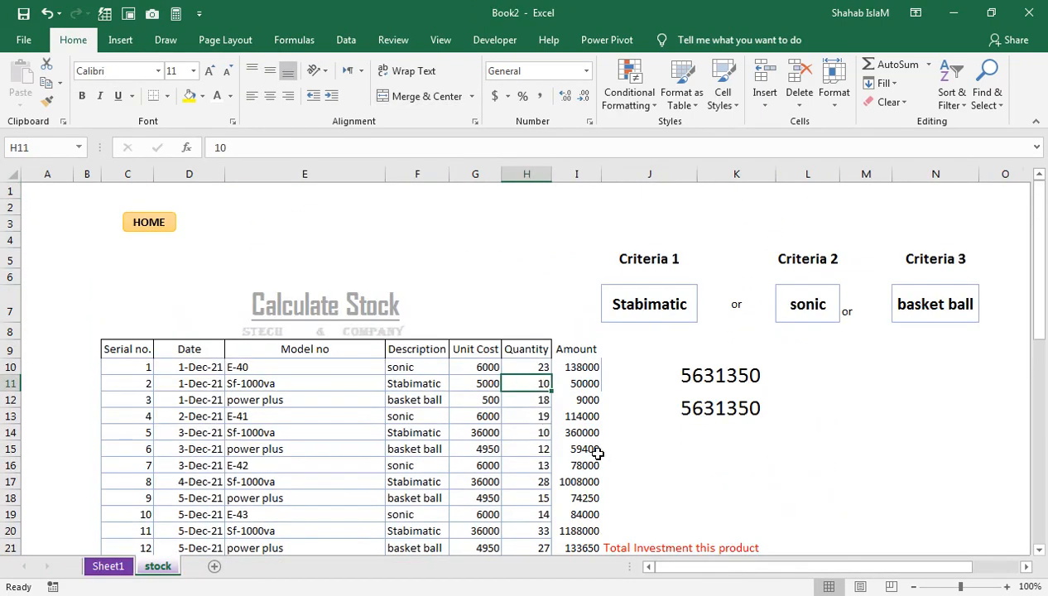
# Step: In the Book2 stock sheet, enter the headings "Start Date" in J15 and "End Date" in K15 below the totals
pyautogui.moveTo(650, 465); pyautogui.dragTo(698, 493)
pyautogui.click(713, 361)
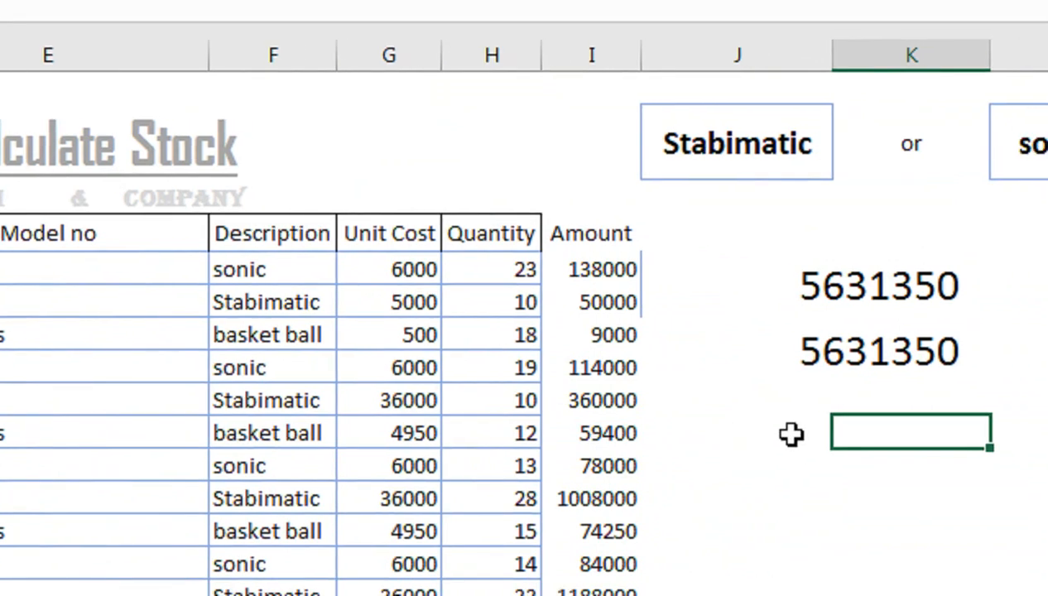
pyautogui.click(882, 451)
pyautogui.click(950, 448)
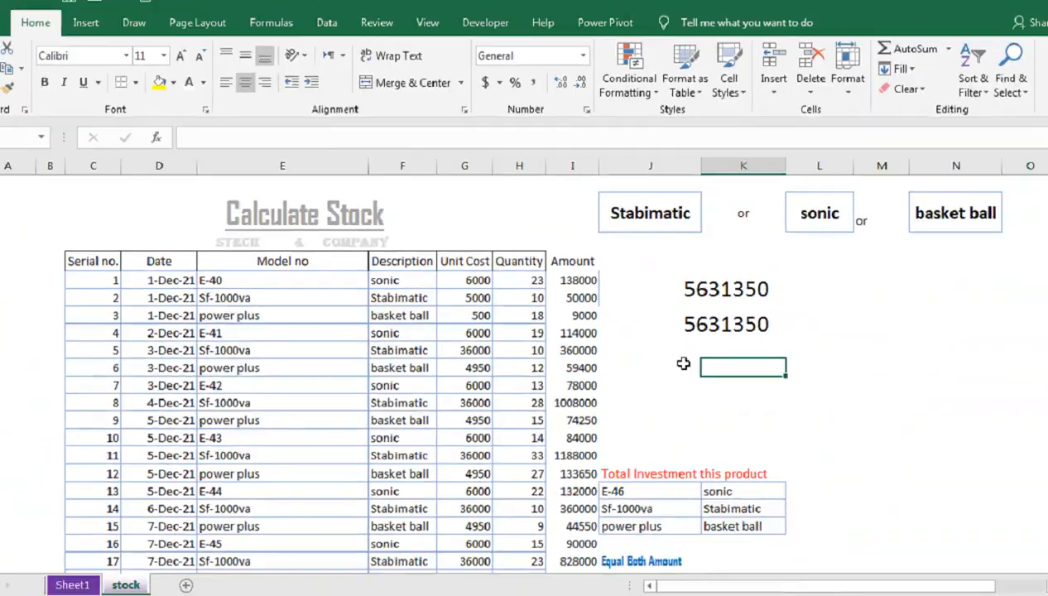
pyautogui.click(740, 431)
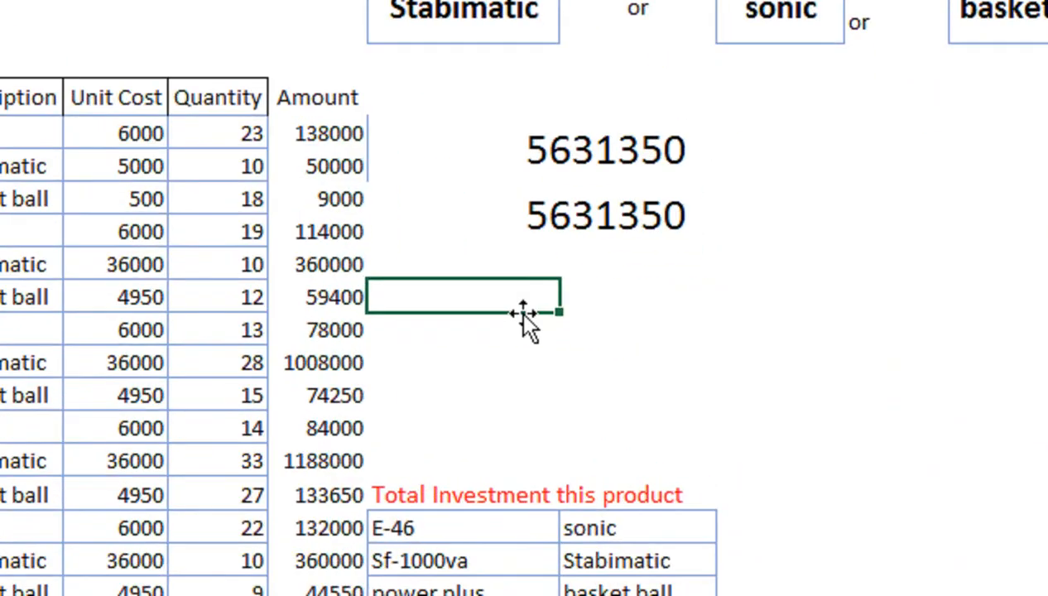
pyautogui.write('Sta')
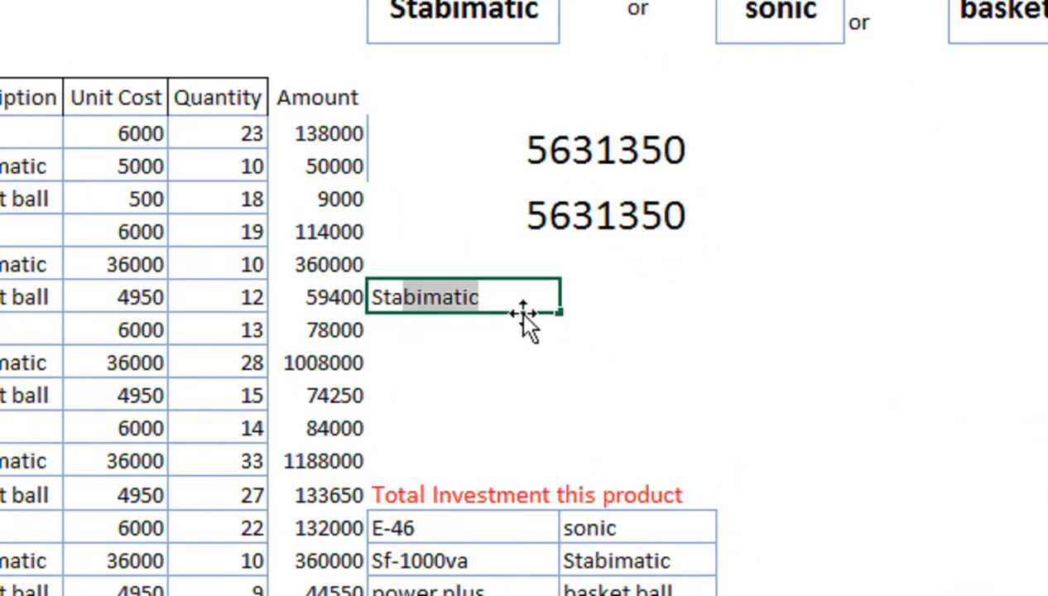
pyautogui.write('rt Date')
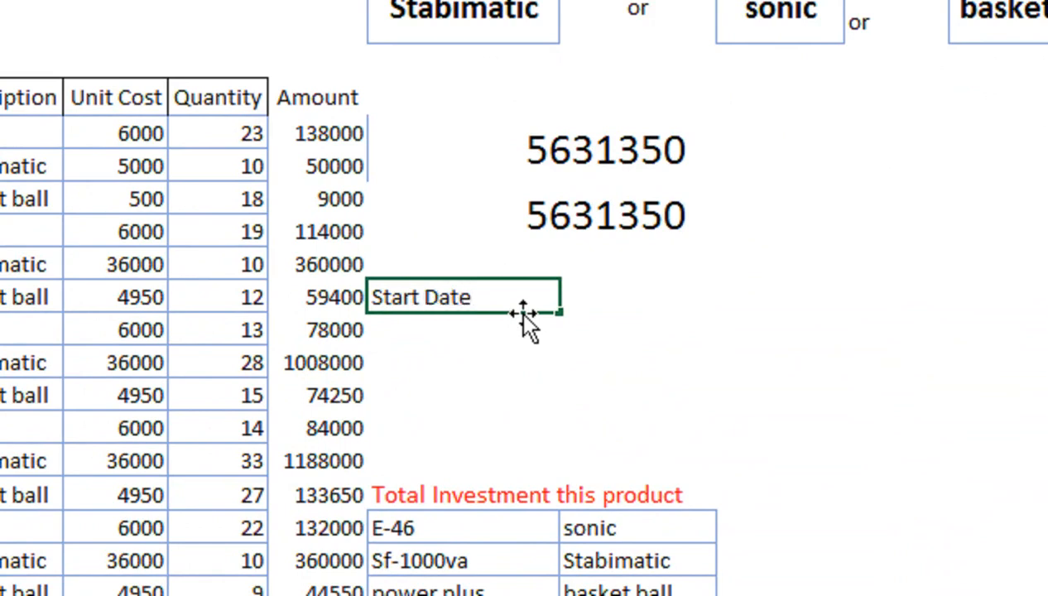
pyautogui.press('Tab')
pyautogui.write('End Date')
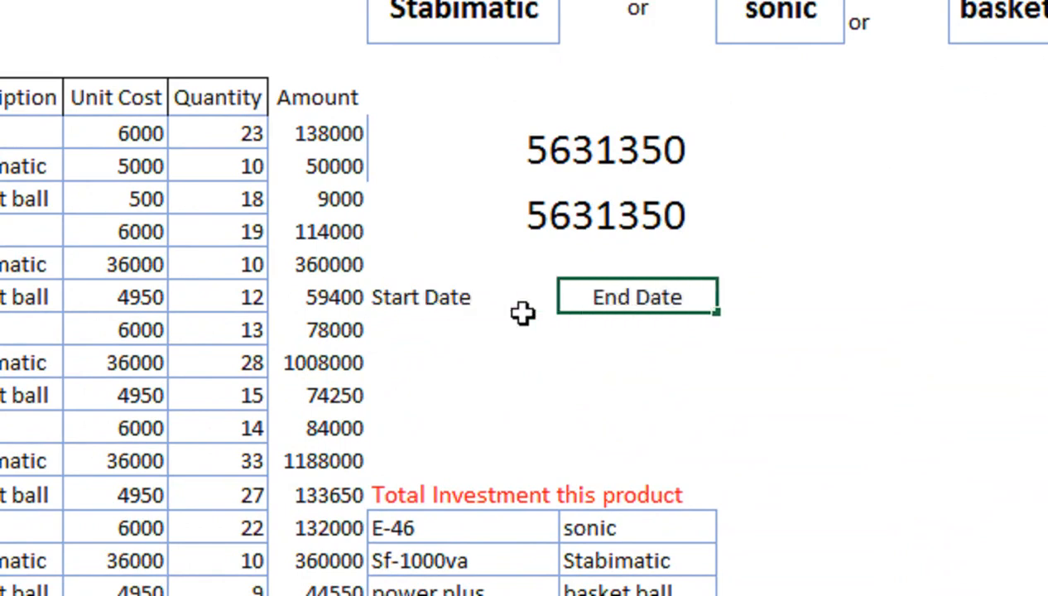
# Step: Enter 1-Dec-21 under Start Date in J16 and 5-Dec-21 under End Date in K16
pyautogui.click(524, 316)
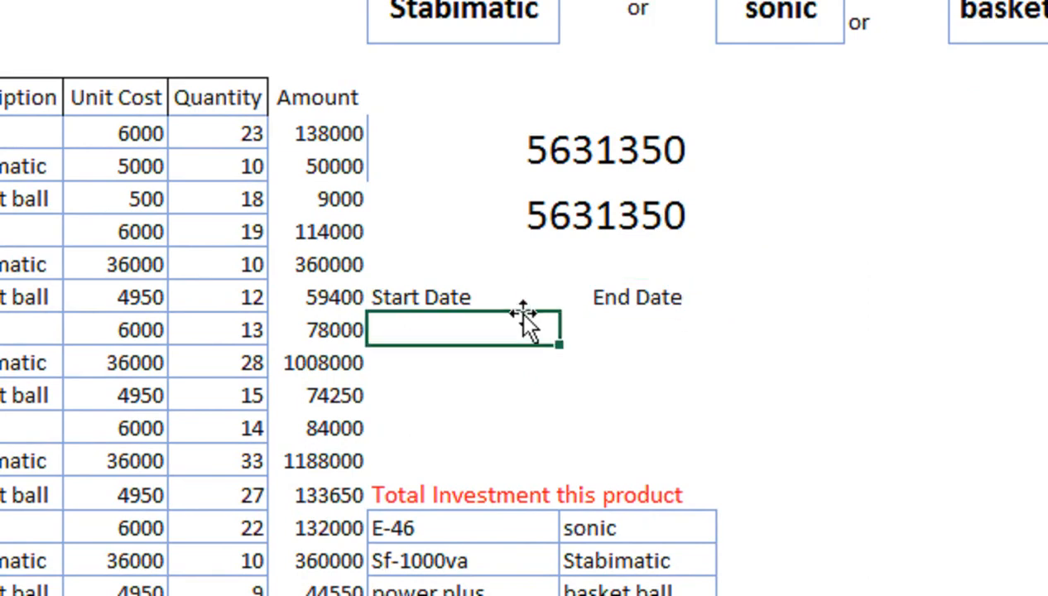
pyautogui.write('1-dec-')
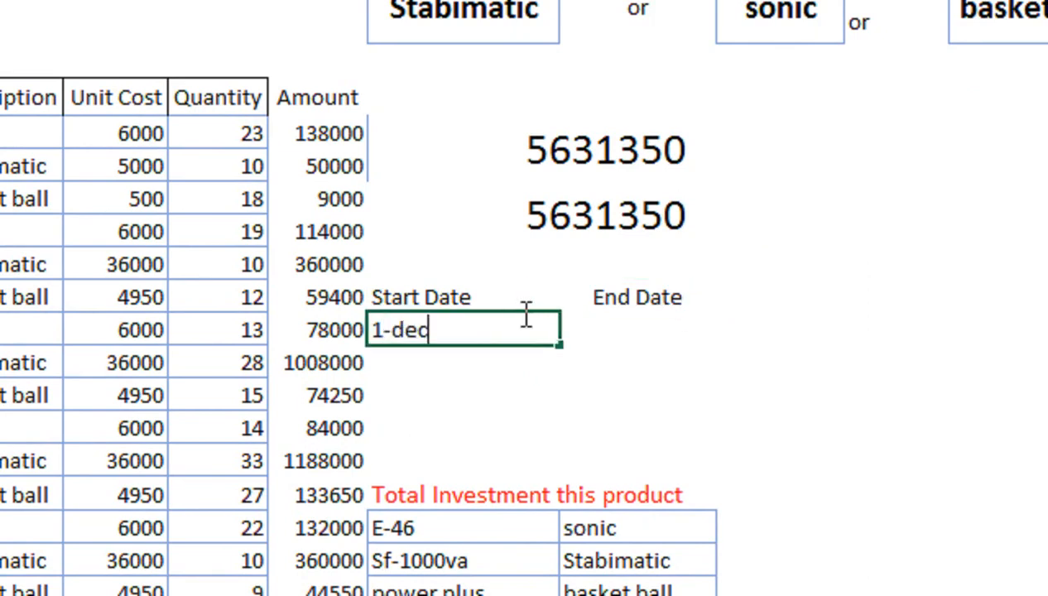
pyautogui.write('21')
pyautogui.press('Return')
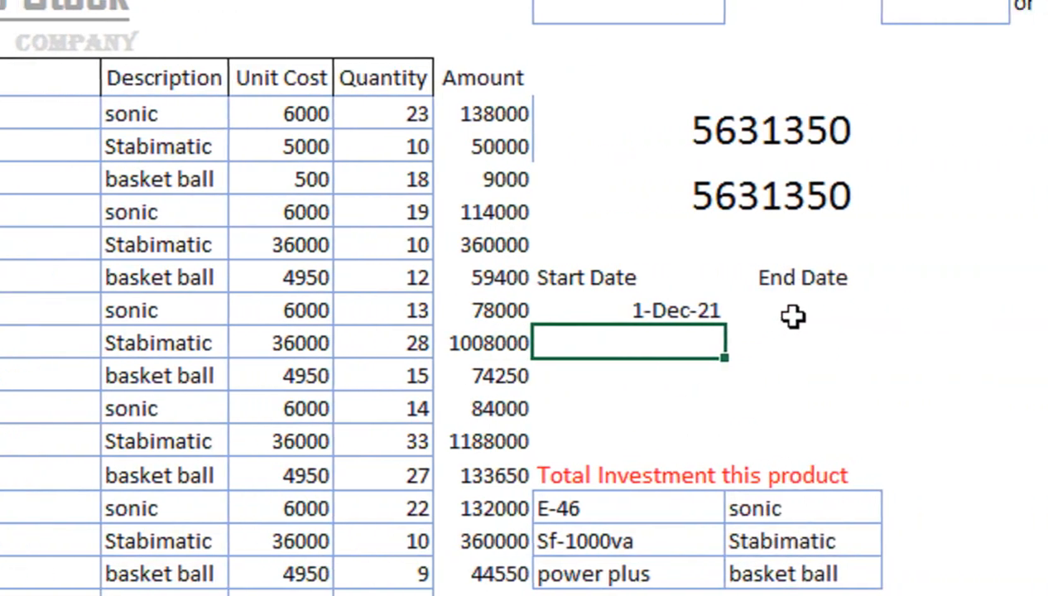
pyautogui.click(787, 315)
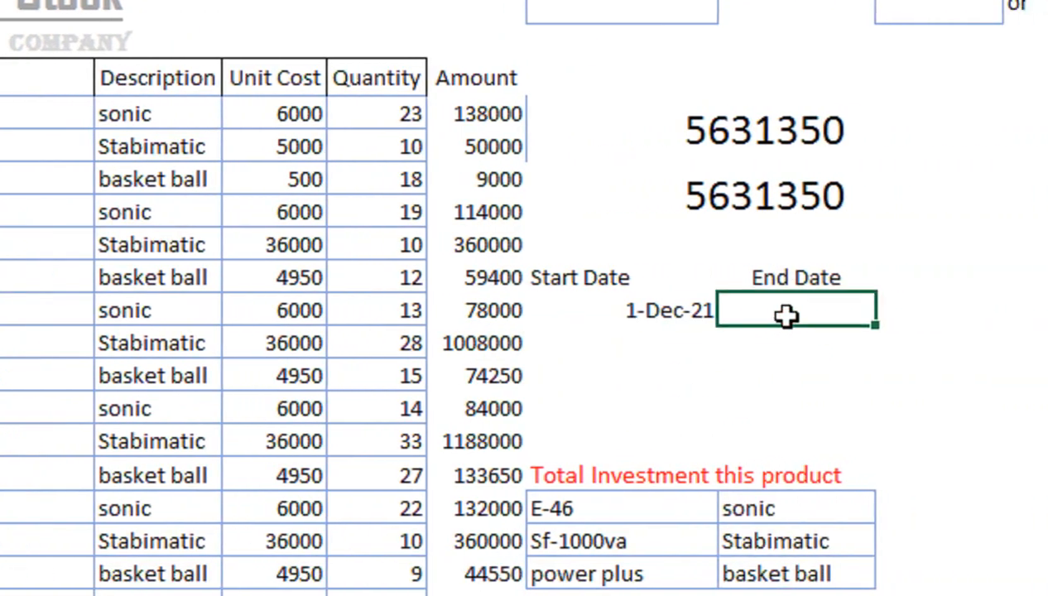
pyautogui.write('5-dec')
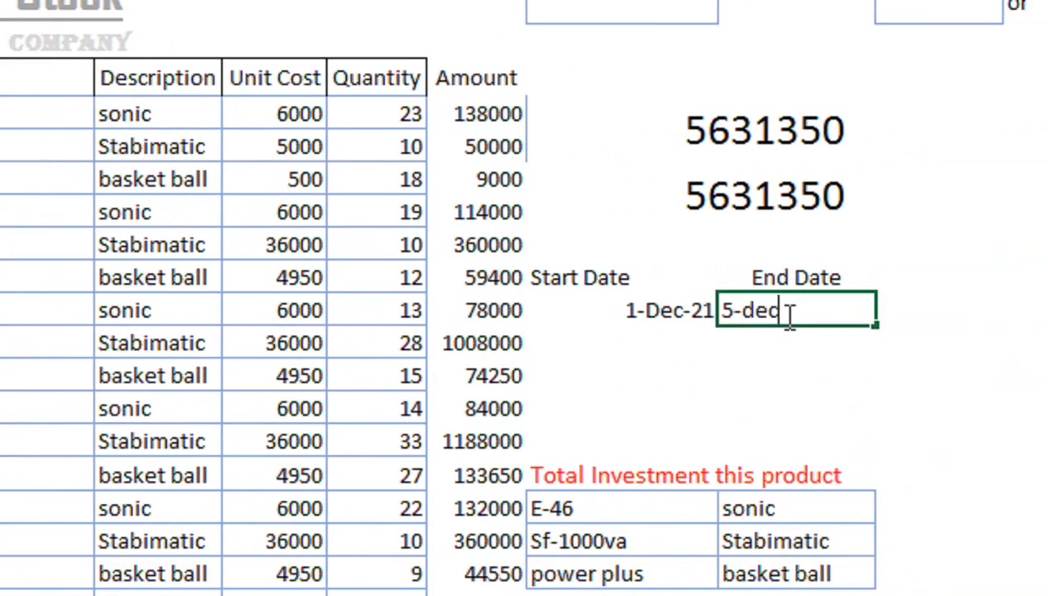
pyautogui.write('-21')
pyautogui.press('Return')
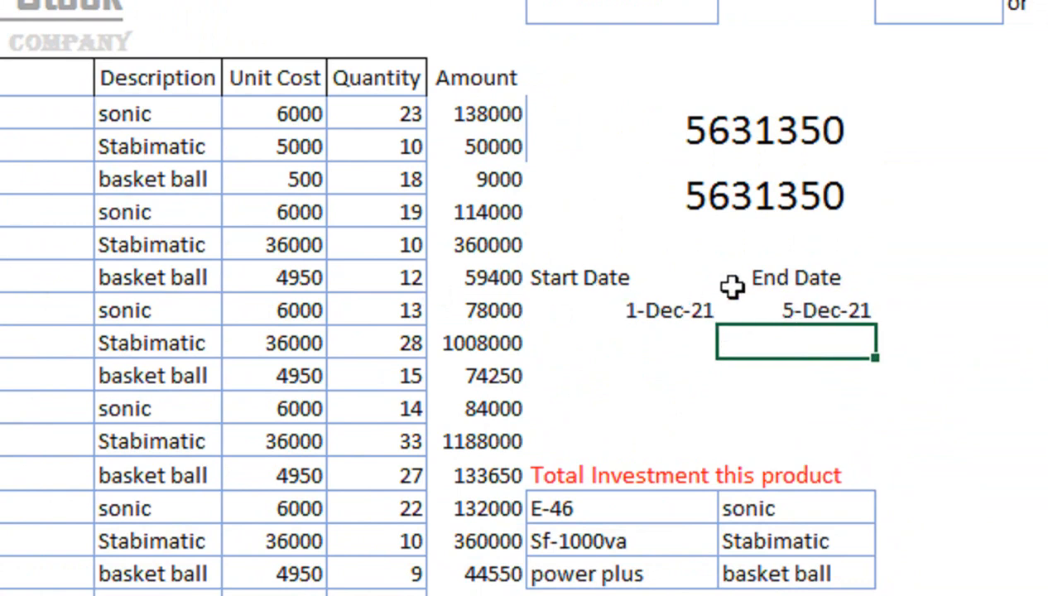
# Step: Merge and center J17:K17 below the dates, and center the Start Date and End Date block J15:K16
pyautogui.moveTo(654, 346); pyautogui.dragTo(751, 348)
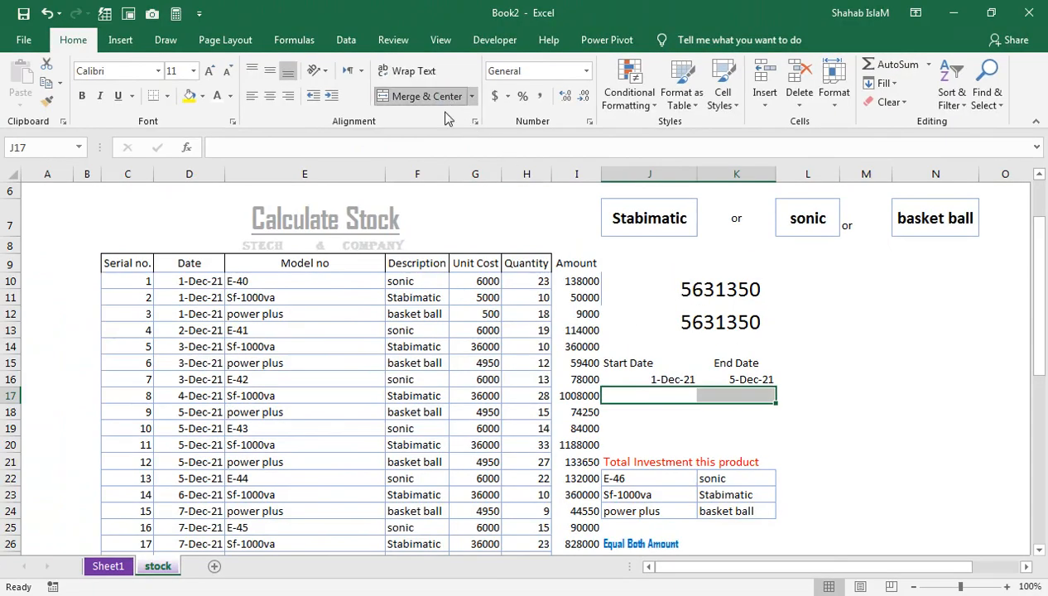
pyautogui.click(443, 103)
pyautogui.moveTo(644, 362); pyautogui.dragTo(717, 374)
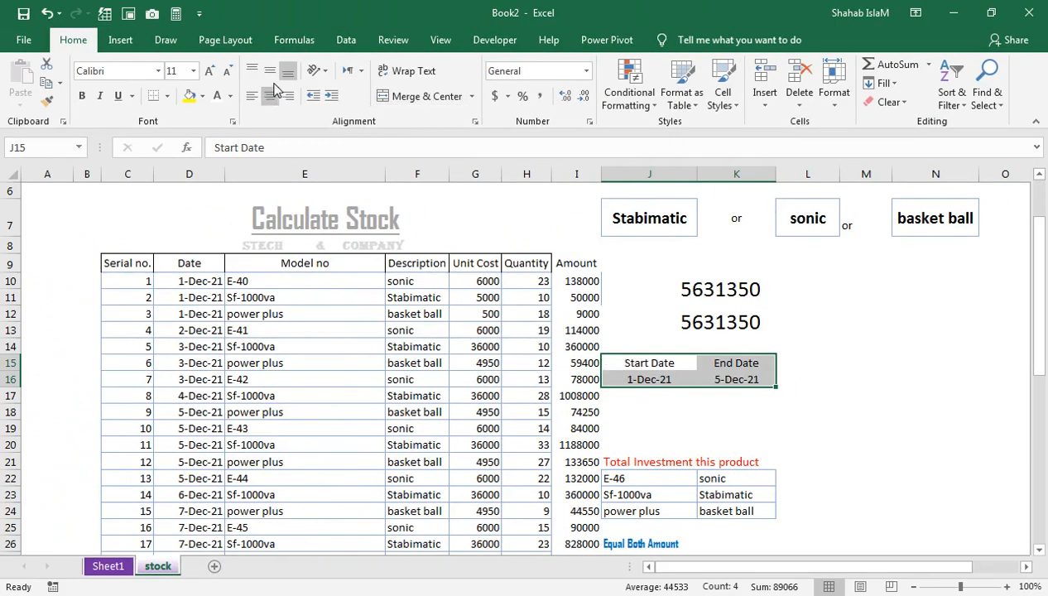
# Step: Middle-align and bold the Start Date and End Date block J15:K16
pyautogui.click(270, 71)
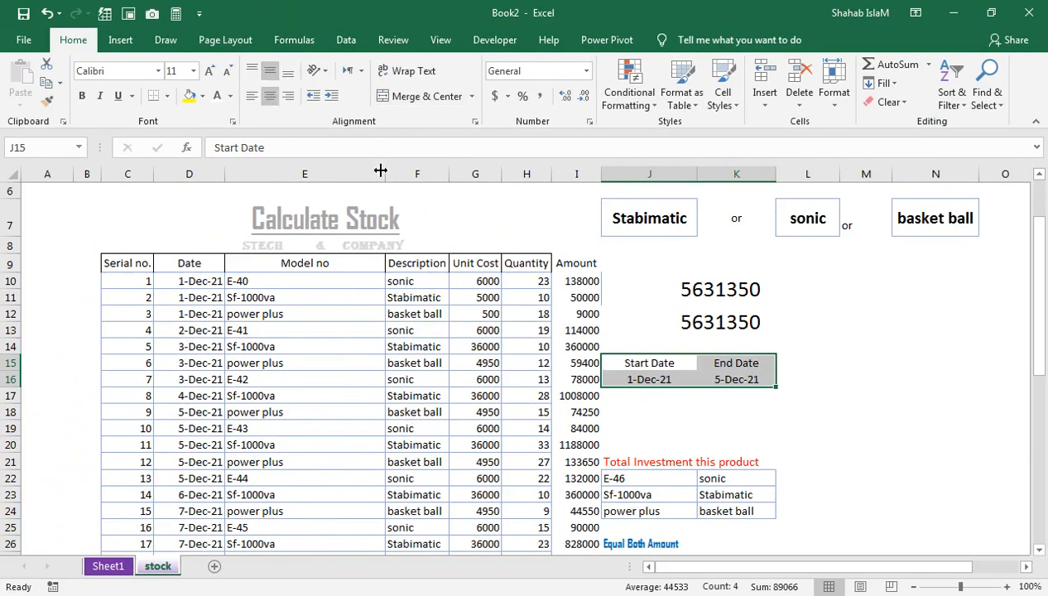
pyautogui.click(82, 96)
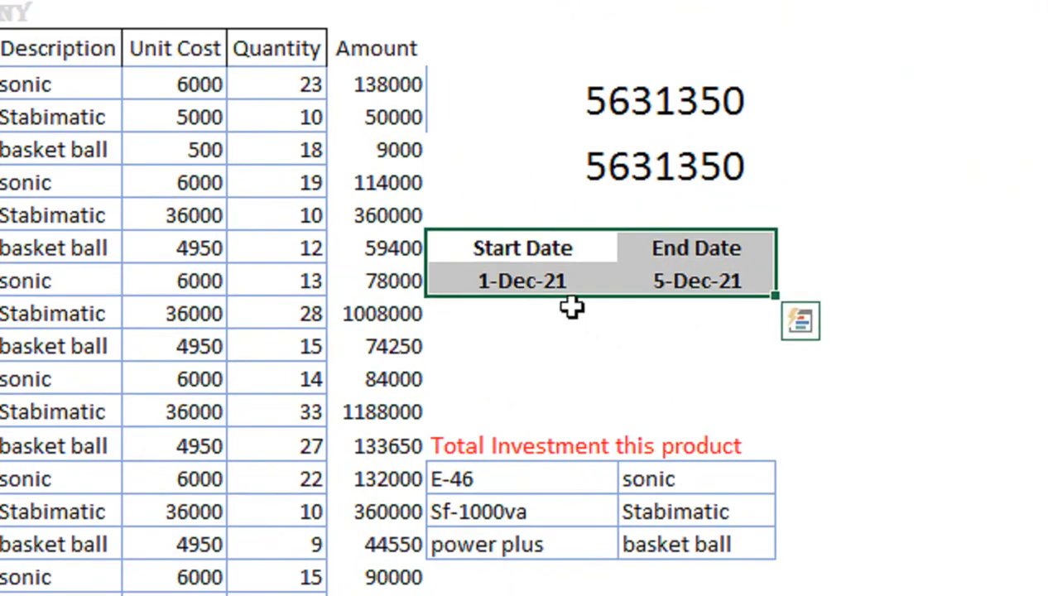
# Step: Begin a SUMPRODUCT formula in the merged cell J17:K17, opening its first array with --( and the date range D10:D30
pyautogui.click(670, 390)
pyautogui.write('=sumop')
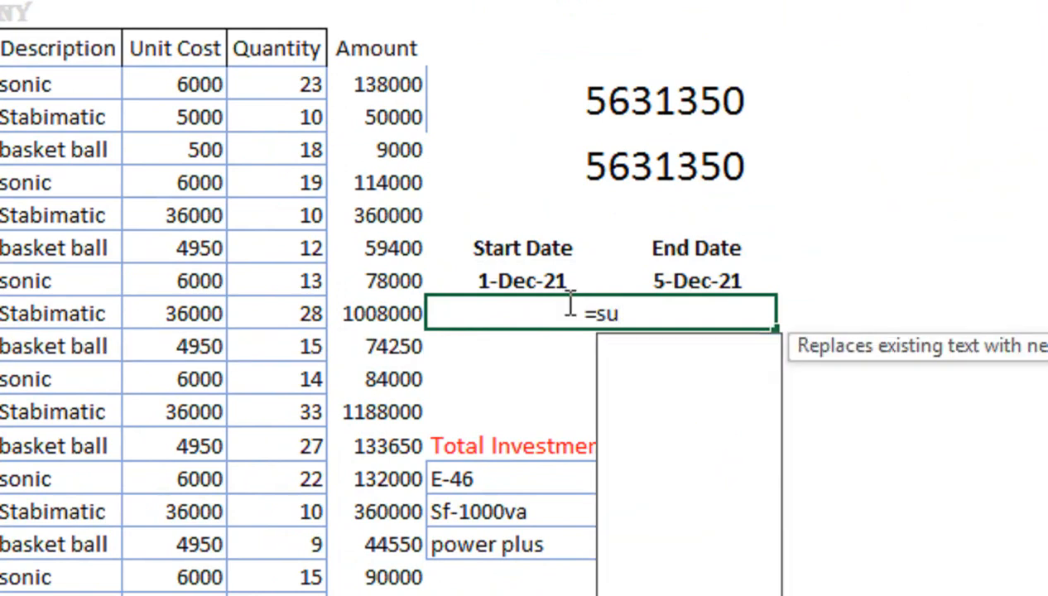
pyautogui.press('BackSpace')
pyautogui.press('BackSpace')
pyautogui.press('Down')
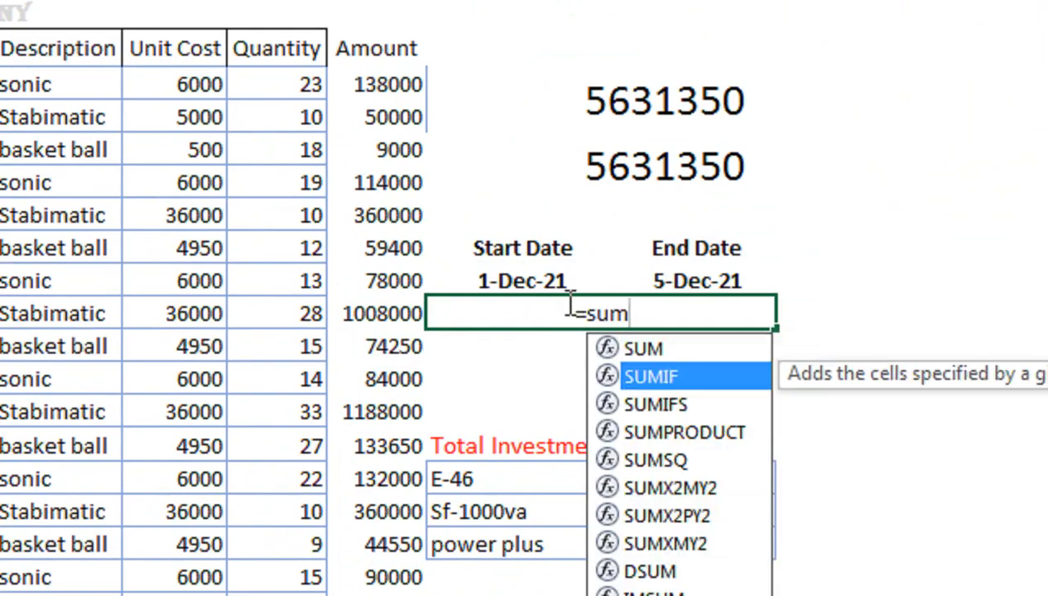
pyautogui.press('Down')
pyautogui.press('Down')
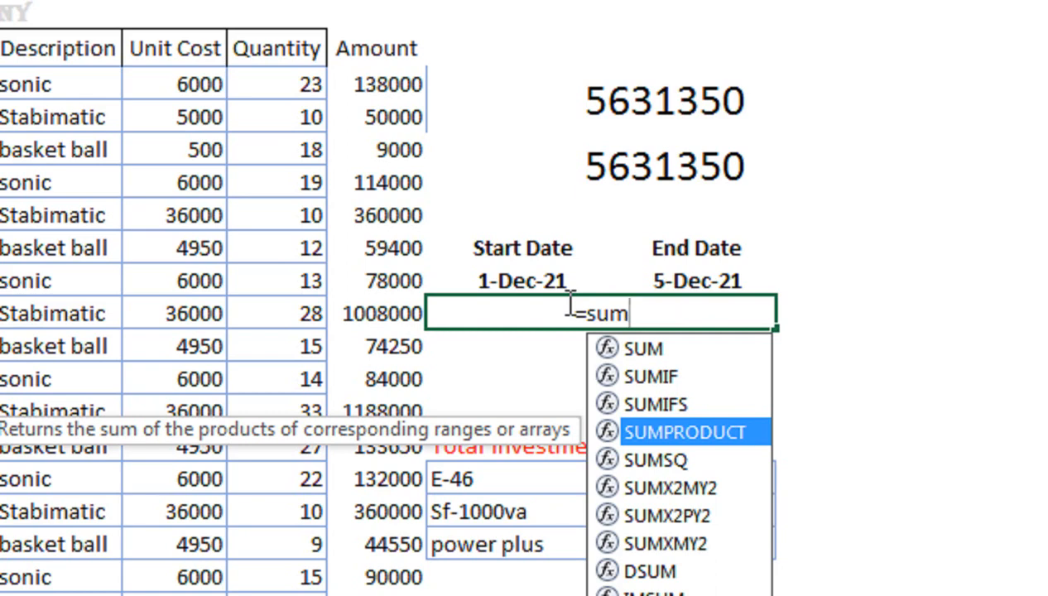
pyautogui.press('Tab')
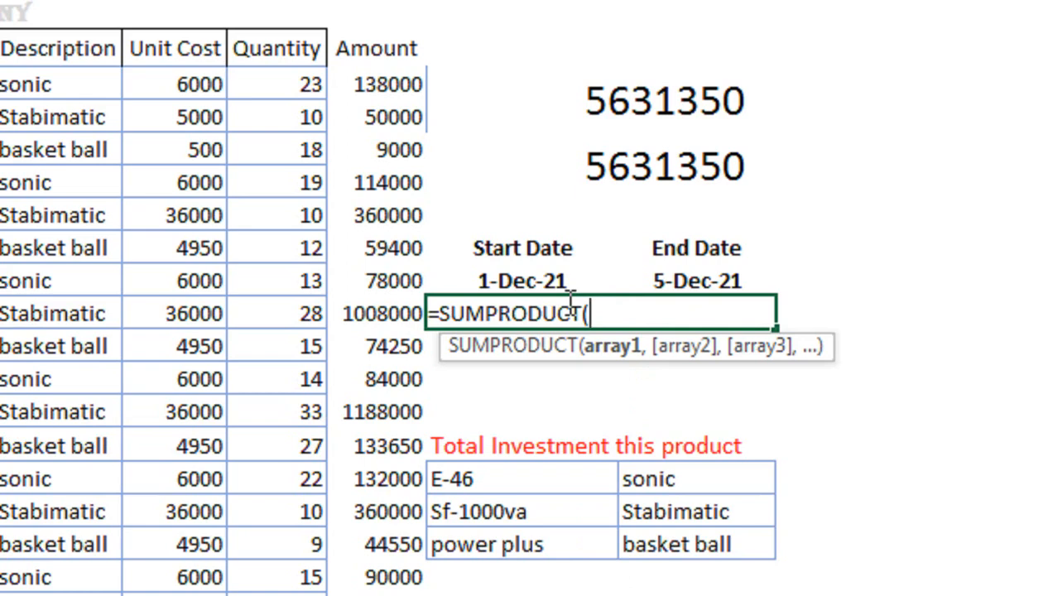
pyautogui.write('--(')
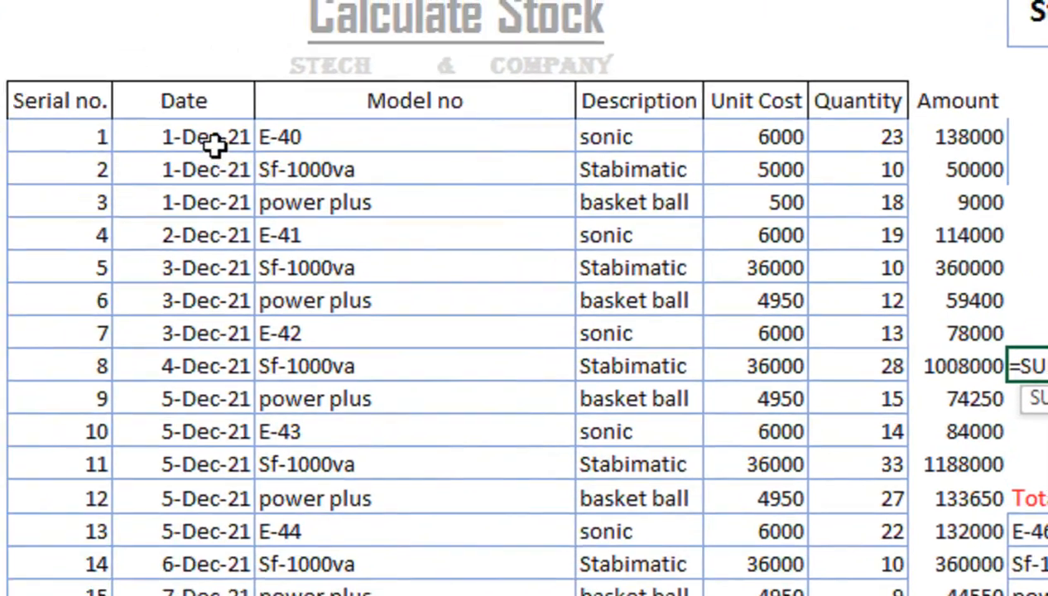
pyautogui.click(213, 144)
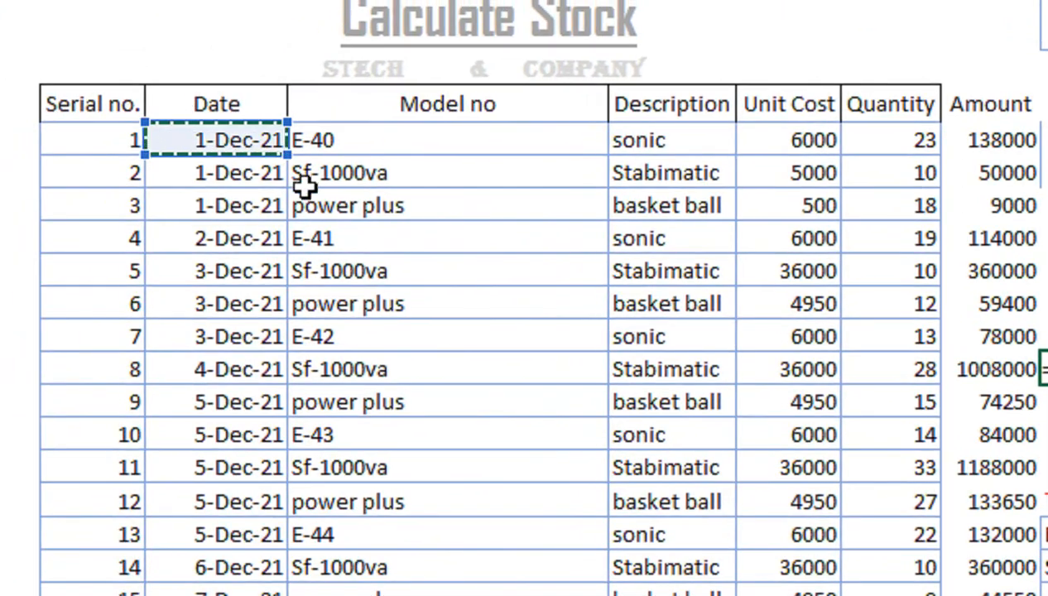
pyautogui.hotkey('ctrl', 'shift', 'Down')
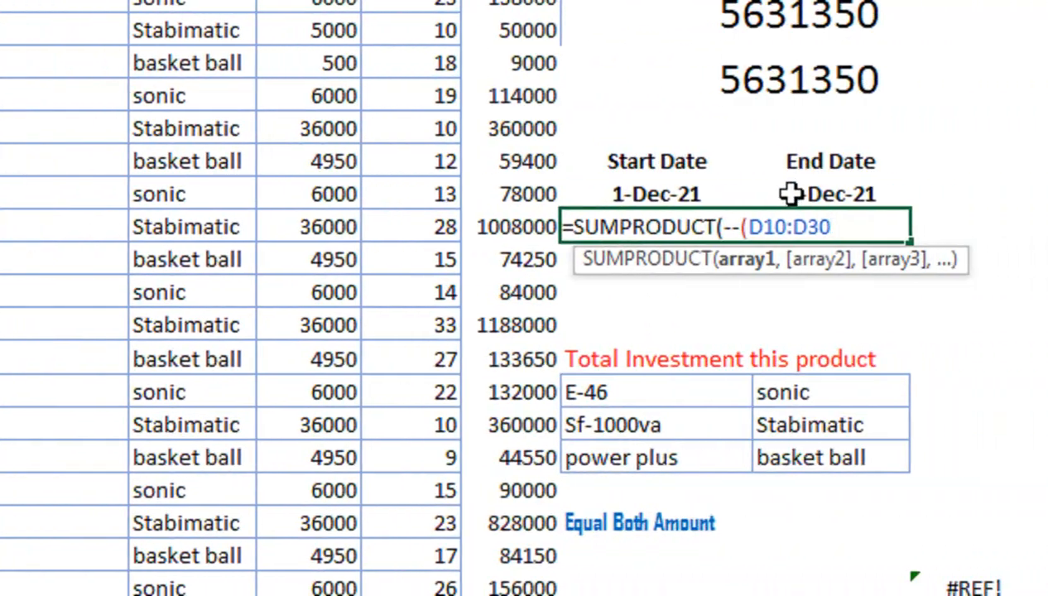
# Step: Complete the first SUMPRODUCT condition as D10:D30>=J16, close it, and begin the second array with --
pyautogui.moveTo(782, 226); pyautogui.dragTo(693, 233)
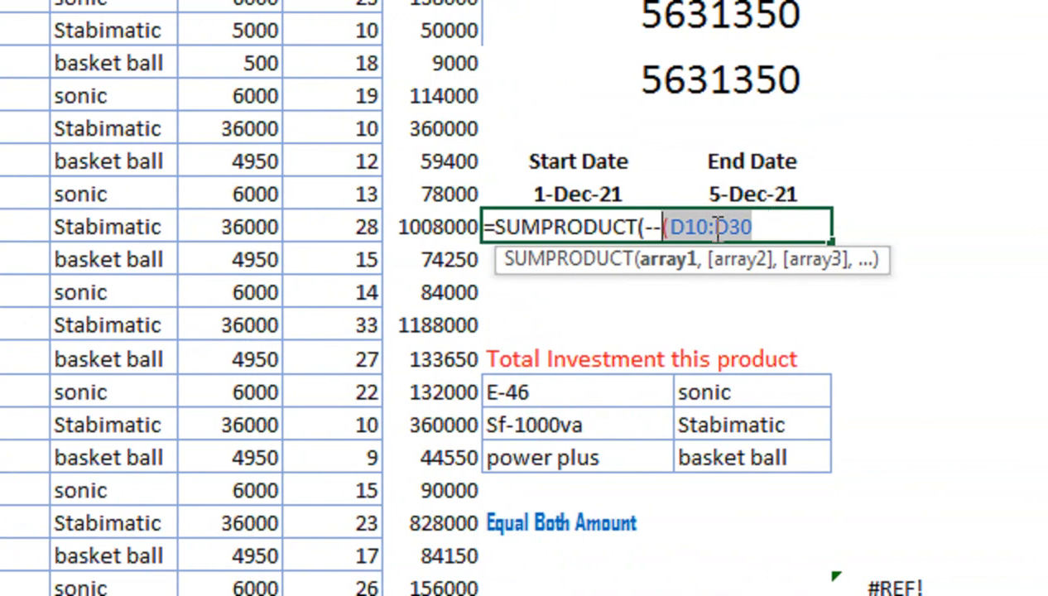
pyautogui.click(762, 226)
pyautogui.write('>=')
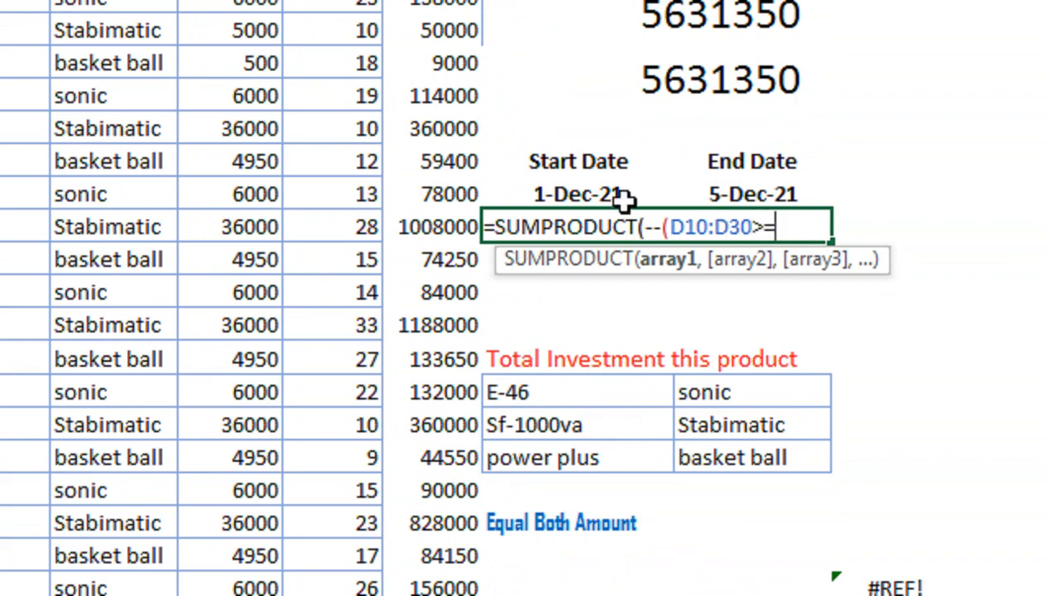
pyautogui.click(578, 187)
pyautogui.write('),--')
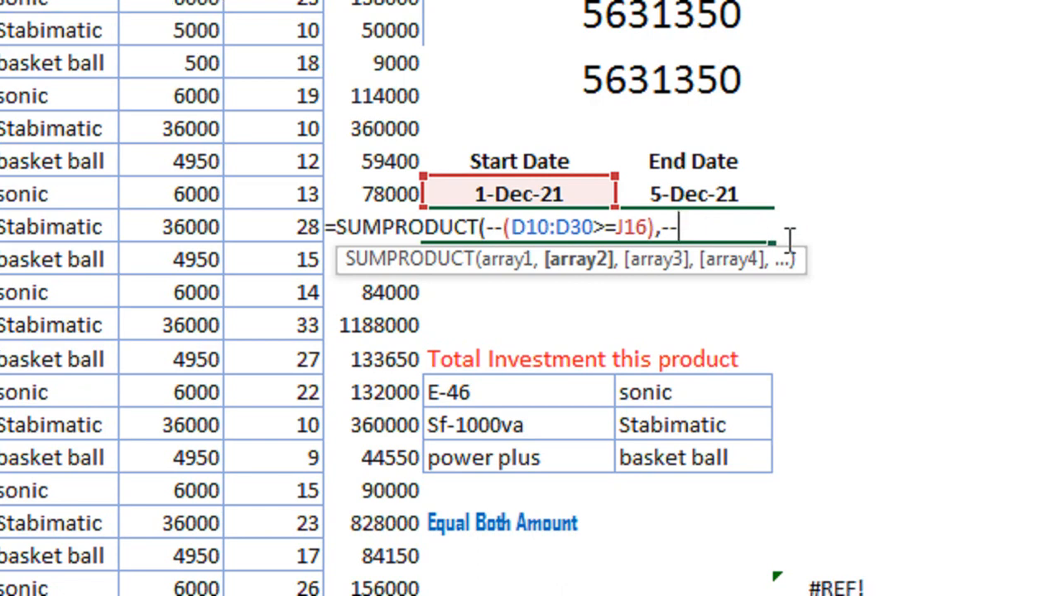
# Step: Add the end date condition (D10:D30<=K16) as the second array of the SUMPRODUCT formula
pyautogui.write('(D10:D30')
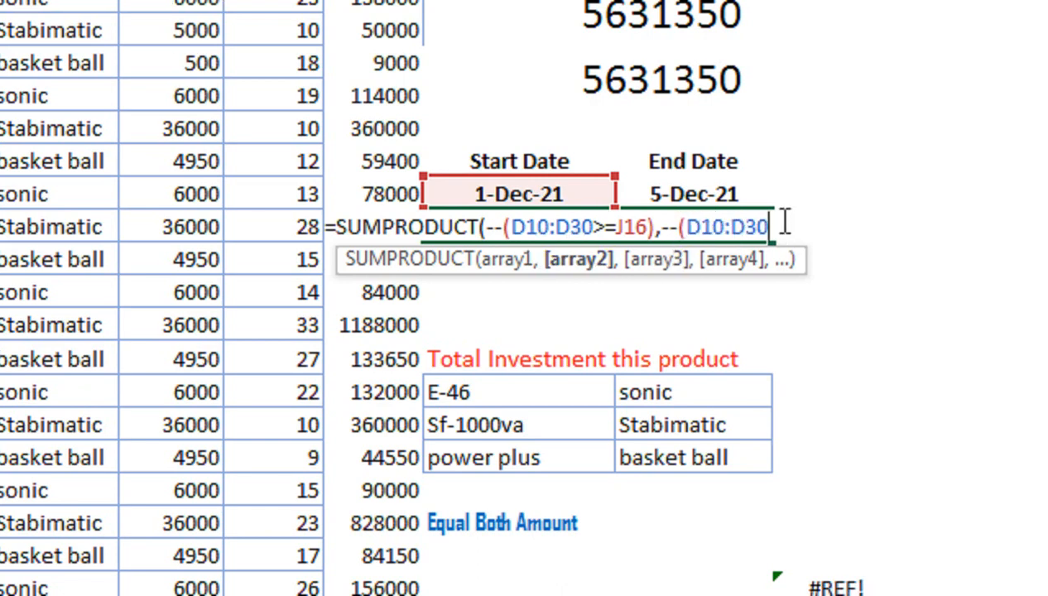
pyautogui.write('<')
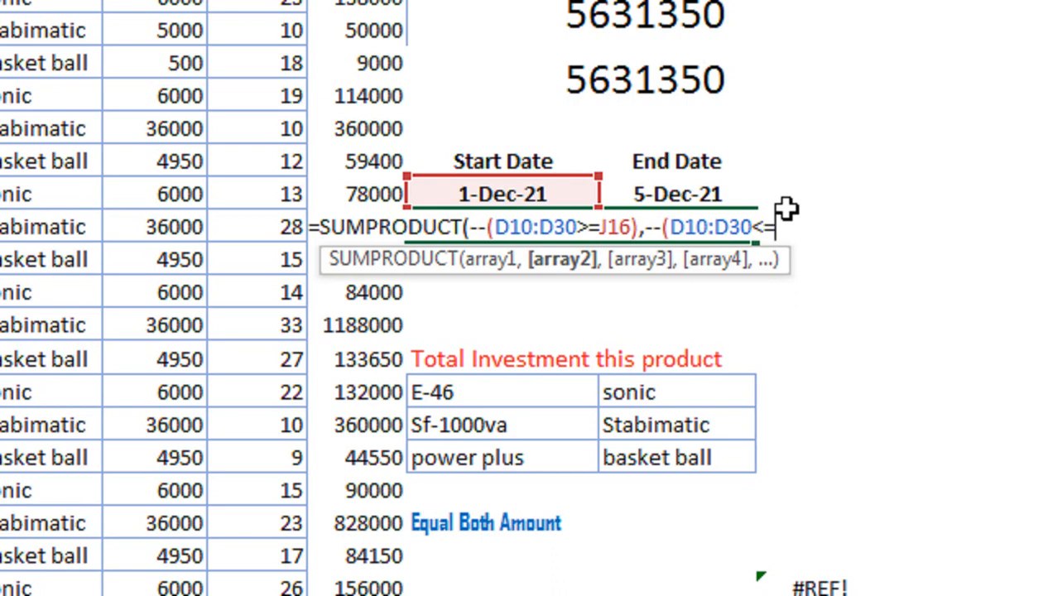
pyautogui.write('=')
pyautogui.click(689, 195)
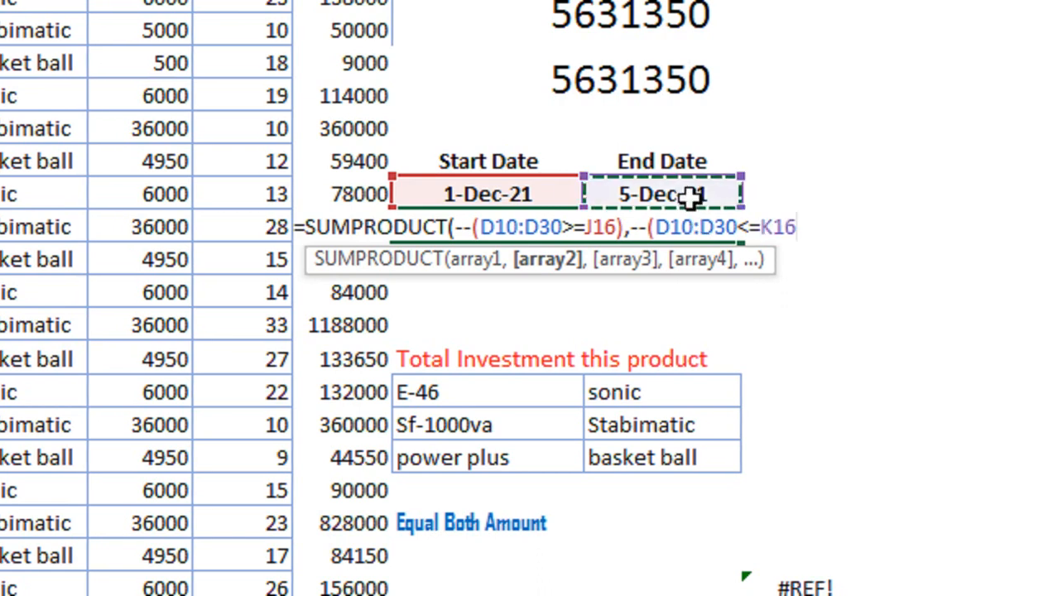
pyautogui.write(')')
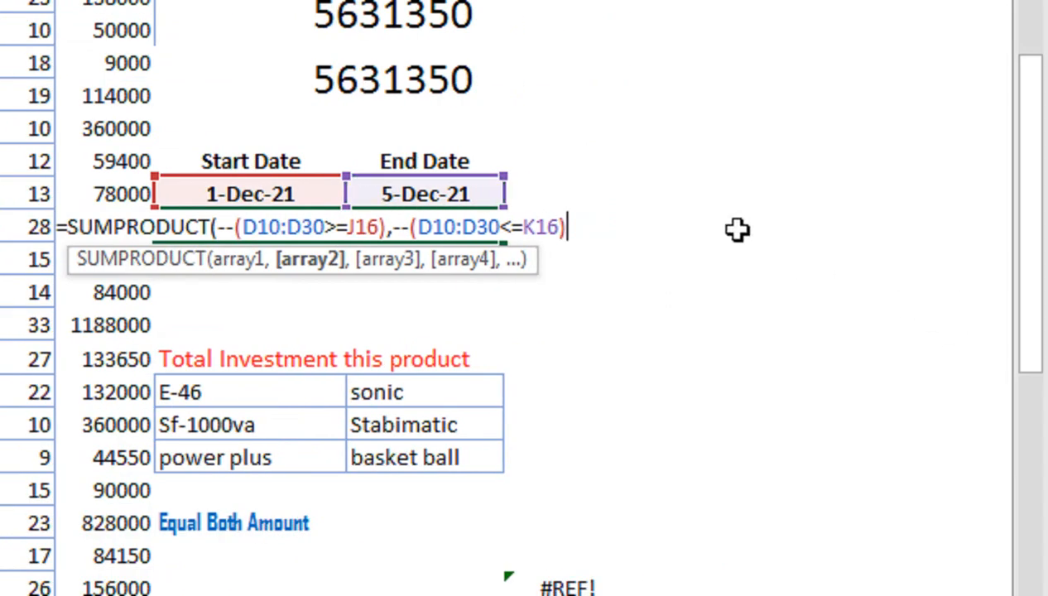
# Step: Add the Amount range I10:I30 as the third array and finish the SUMPRODUCT formula
pyautogui.write(',')
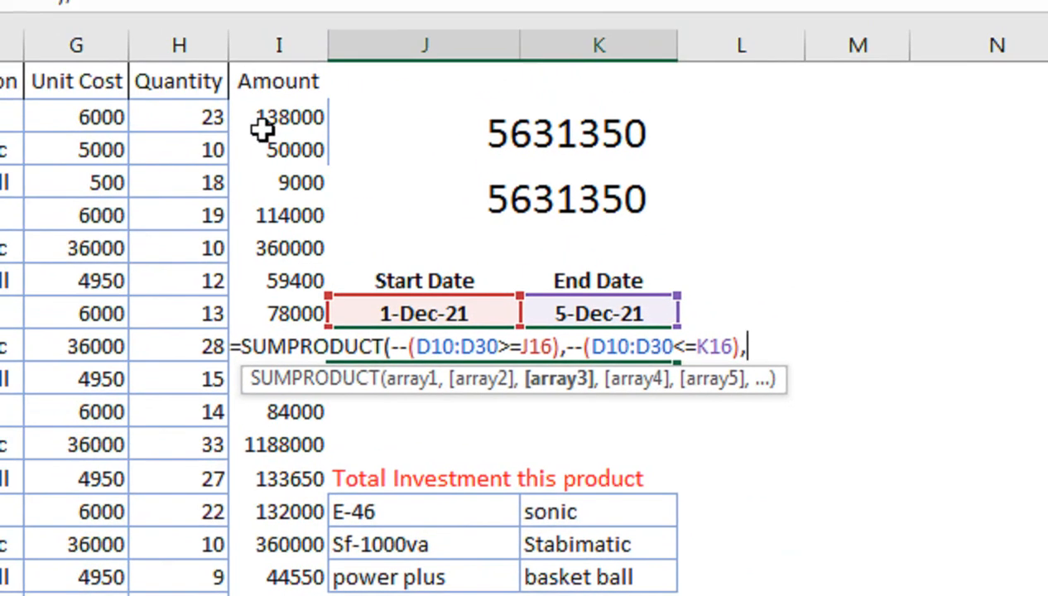
pyautogui.click(99, 7)
pyautogui.hotkey('ctrl', 'shift', 'Down')
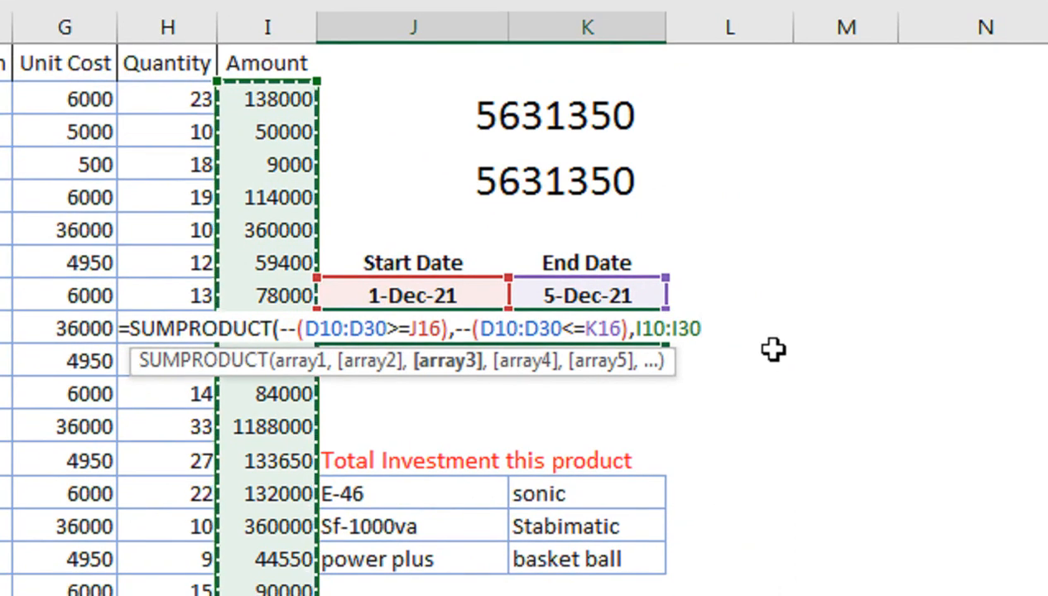
pyautogui.write(')')
pyautogui.press('Return')
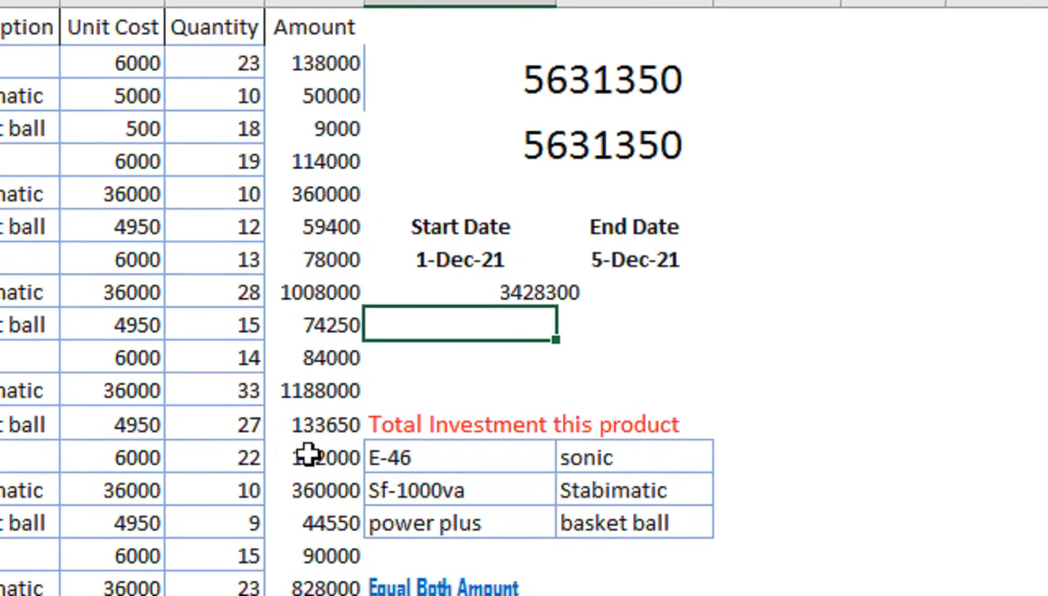
# Step: Cross-check the date range total by entering =SUM(I10:I22) in J20, covering the amounts from 1-Dec-21 to 5-Dec-21
pyautogui.click(469, 382)
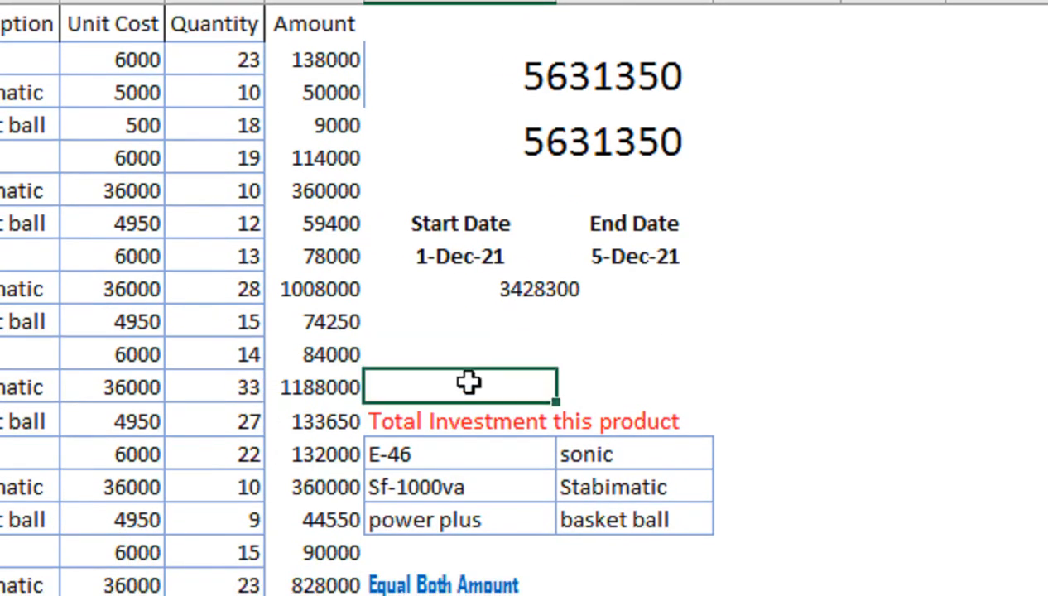
pyautogui.write('=sum')
pyautogui.press('Tab')
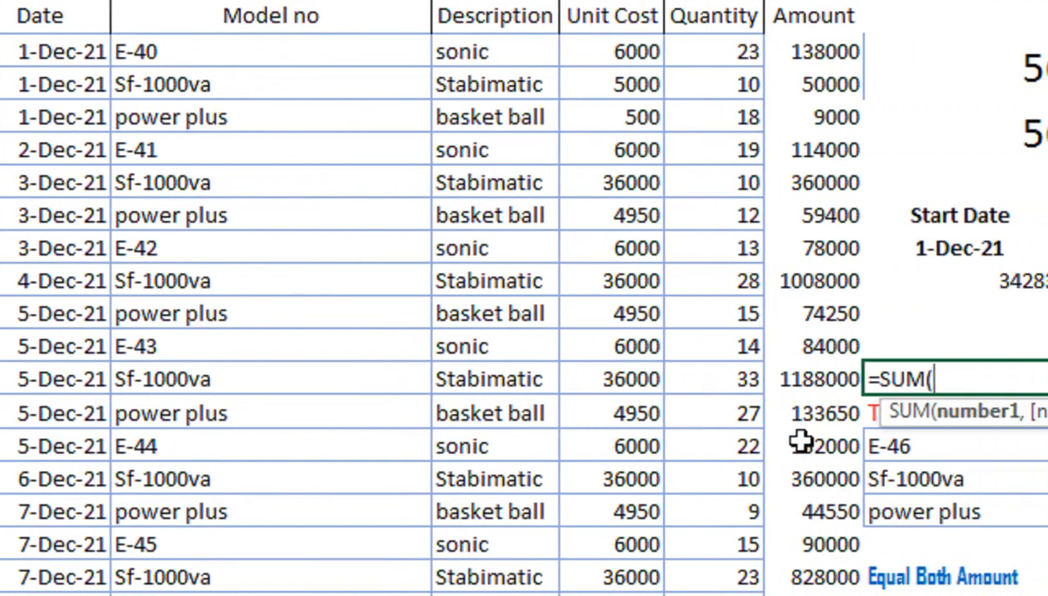
pyautogui.moveTo(984, 446); pyautogui.dragTo(982, 321)
pyautogui.moveTo(797, 318); pyautogui.dragTo(799, 52)
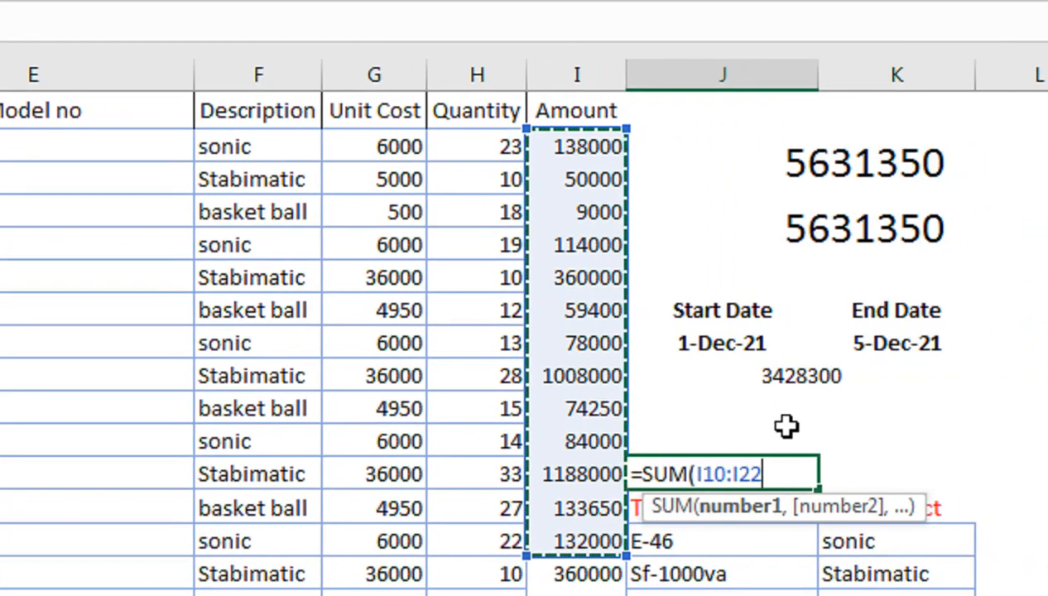
pyautogui.press('Return')
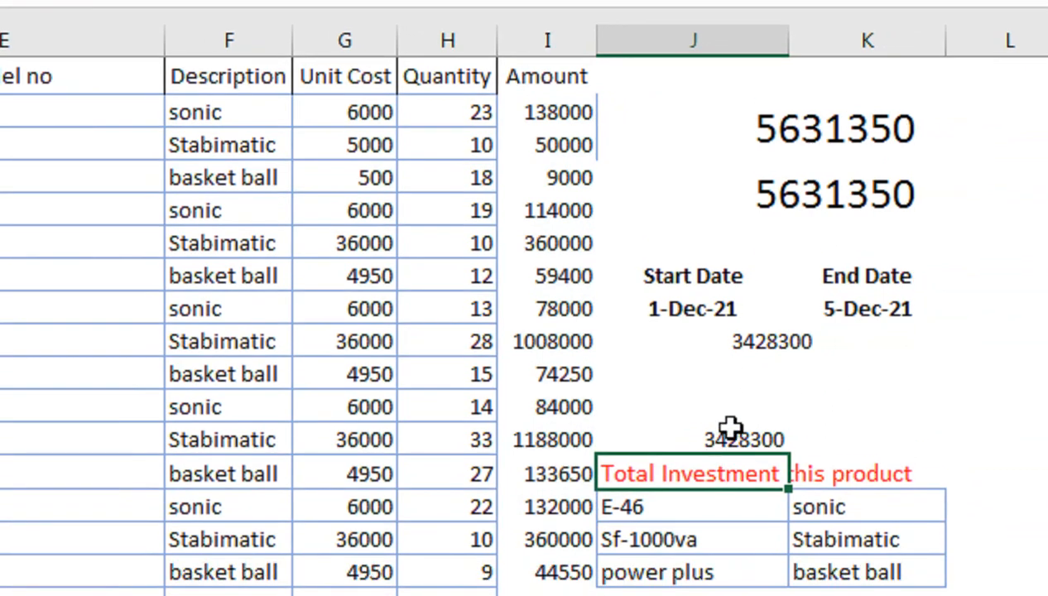
# Step: Delete the cross-check sum from J20
pyautogui.click(753, 468)
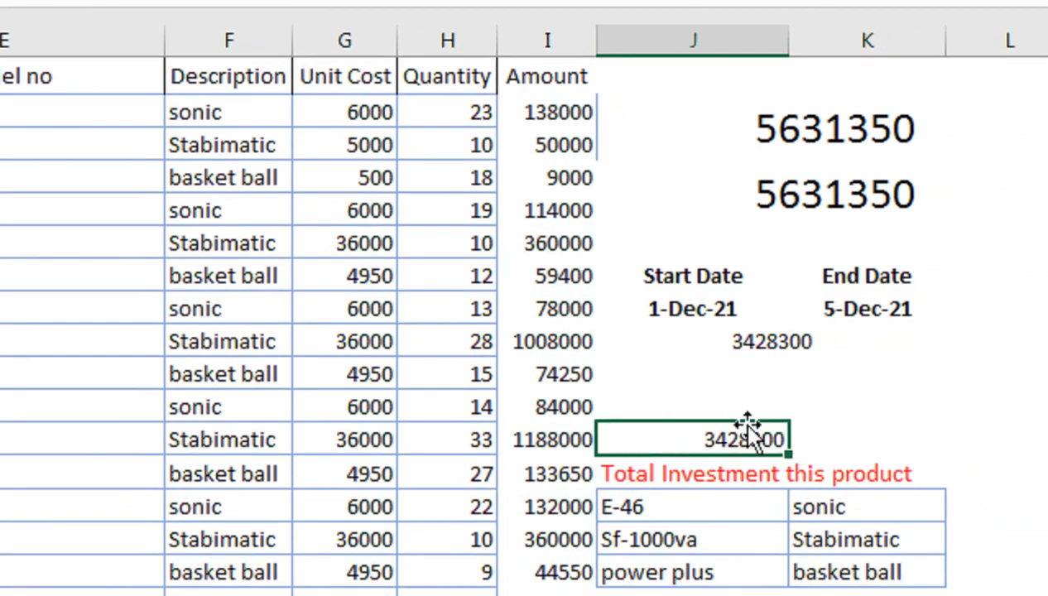
pyautogui.press('Delete')
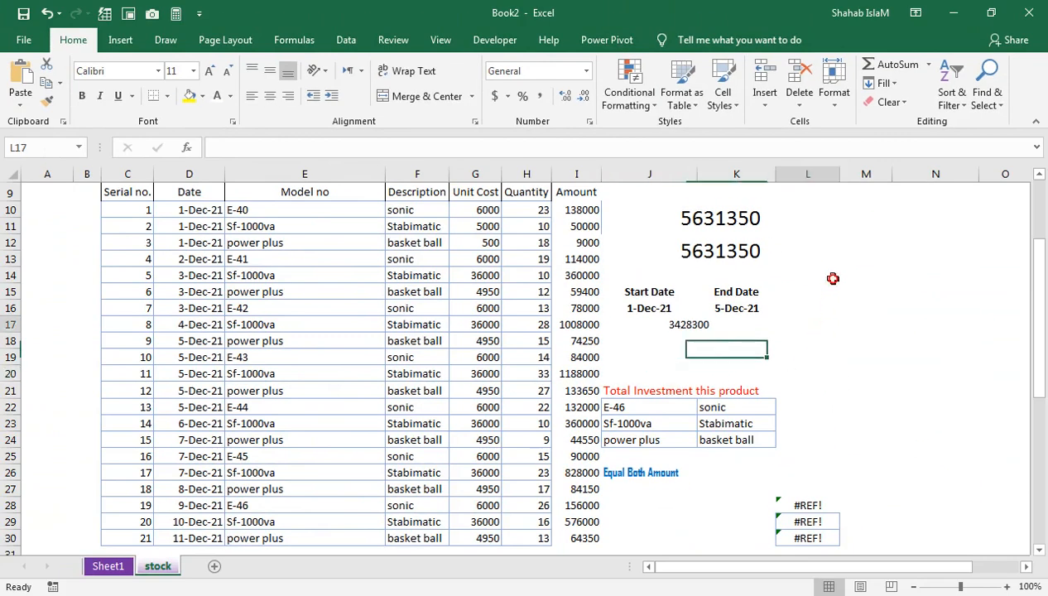
pyautogui.moveTo(832, 278); pyautogui.dragTo(841, 240)
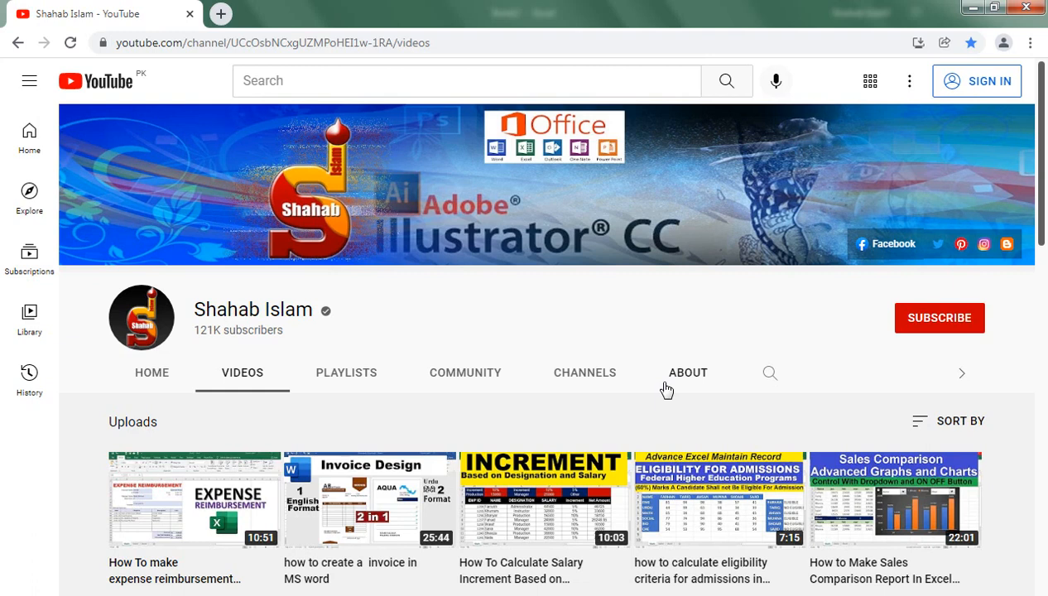